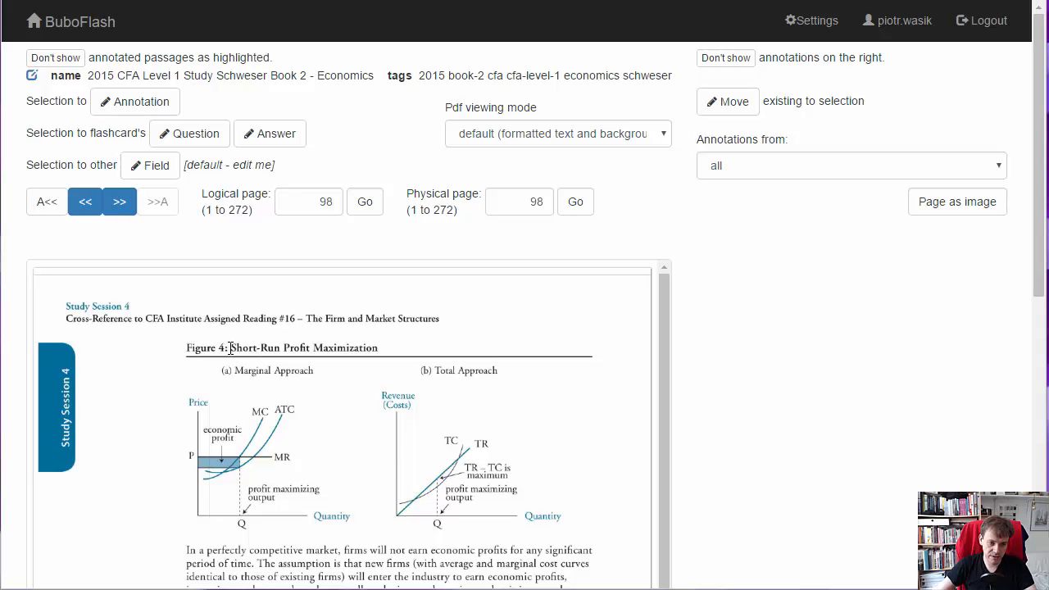
- Copy the title "Short-Run Profit Maximization" from Figure 4 and crop the Total Approach chart from the page into a new image
drag(230, 348, 374, 347)
key(ctrl+c)
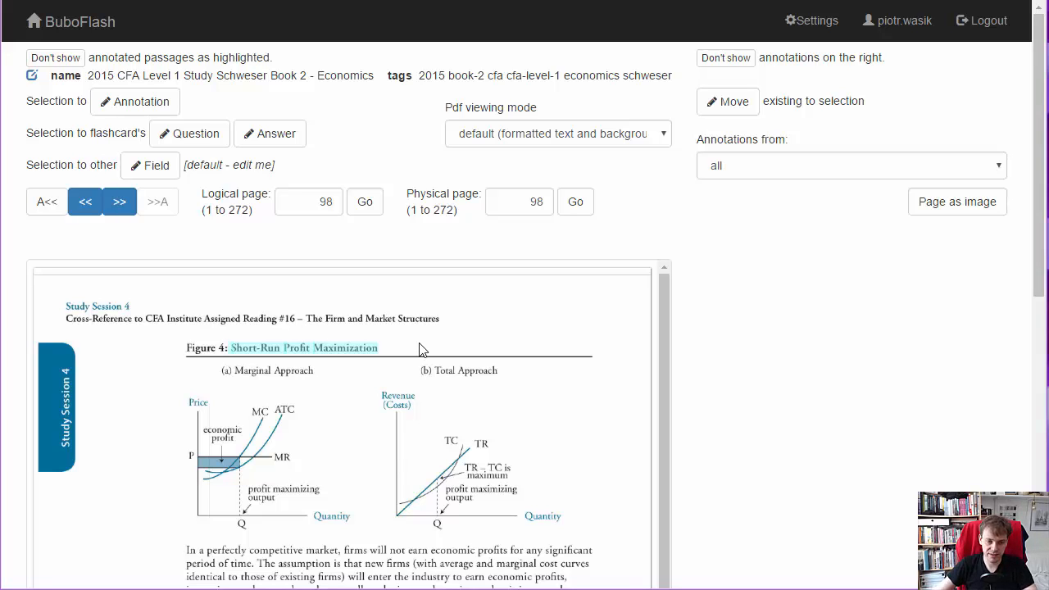
click(926, 207)
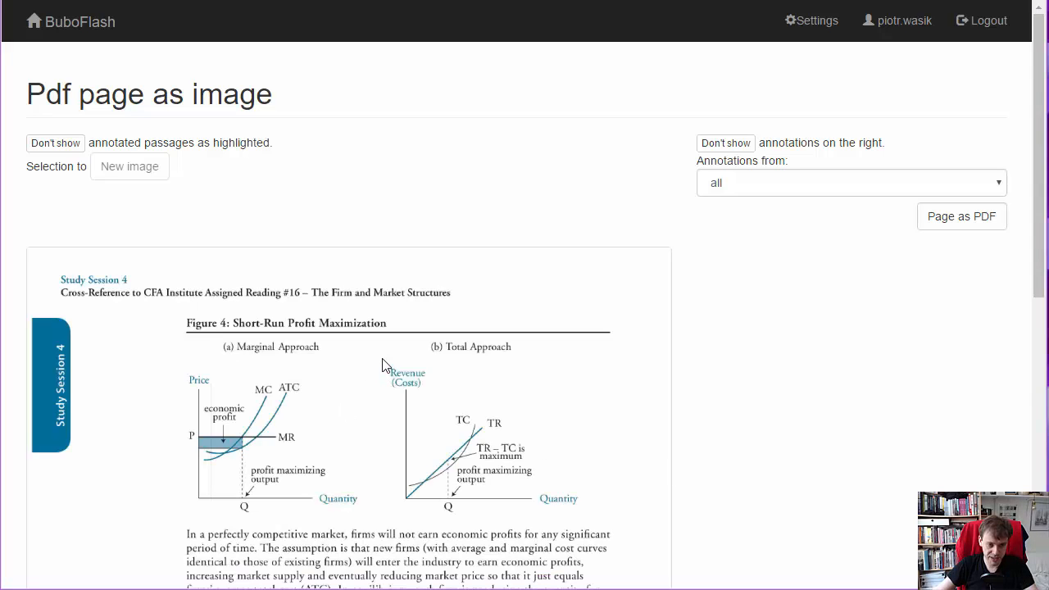
drag(382, 360, 597, 523)
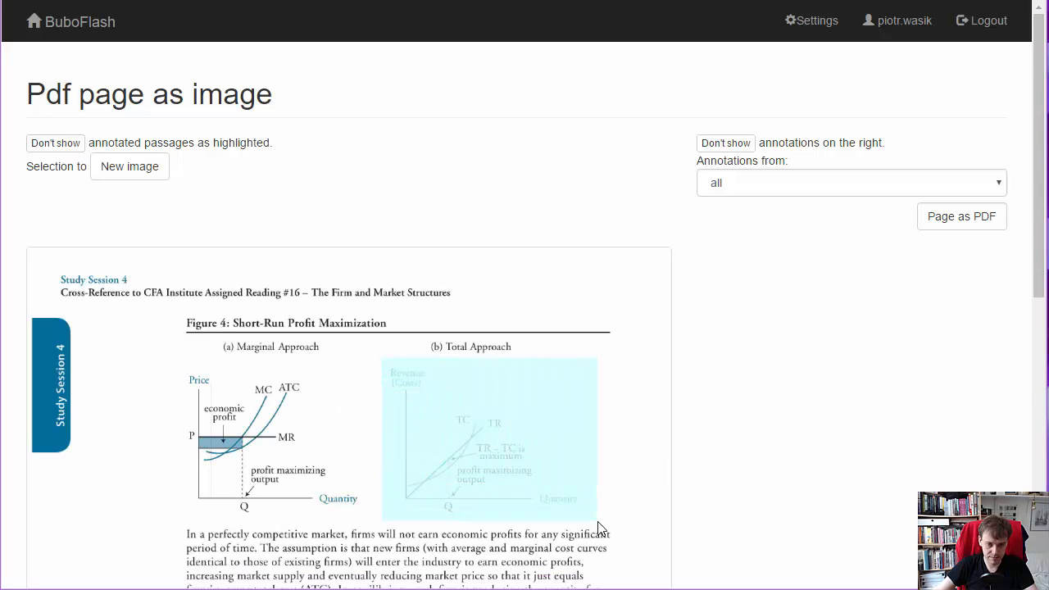
click(131, 169)
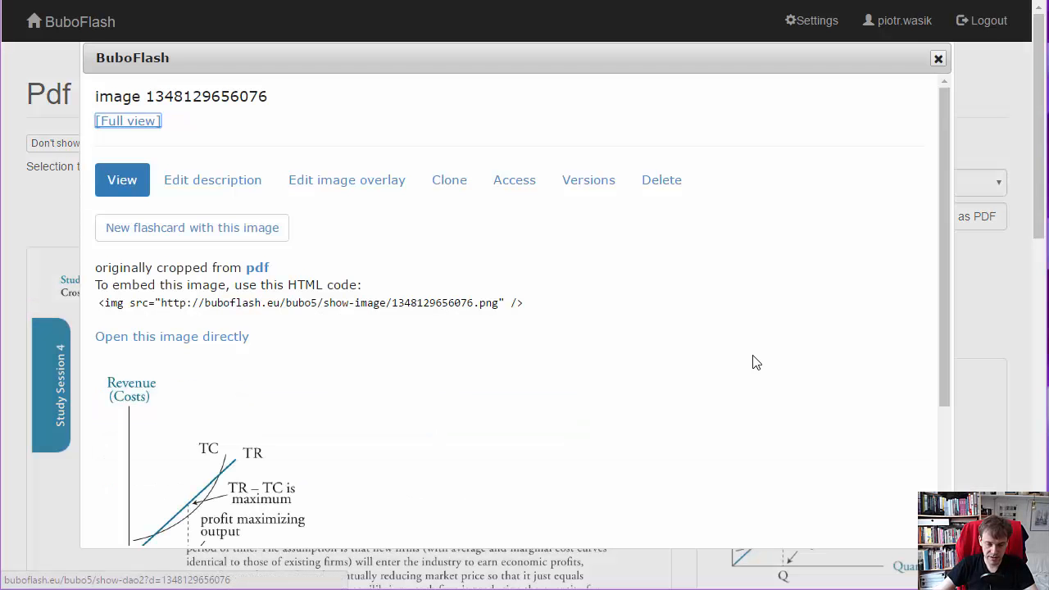
- Create a new flashcard with the cropped chart image in a separate browser tab and switch to it
drag(940, 172, 983, 122)
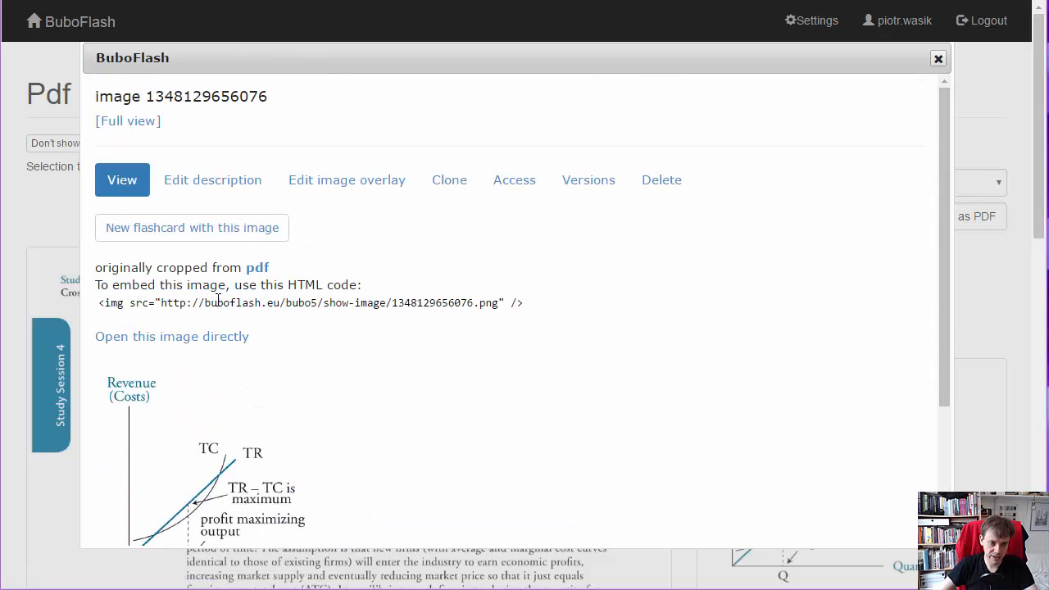
right_click(169, 239)
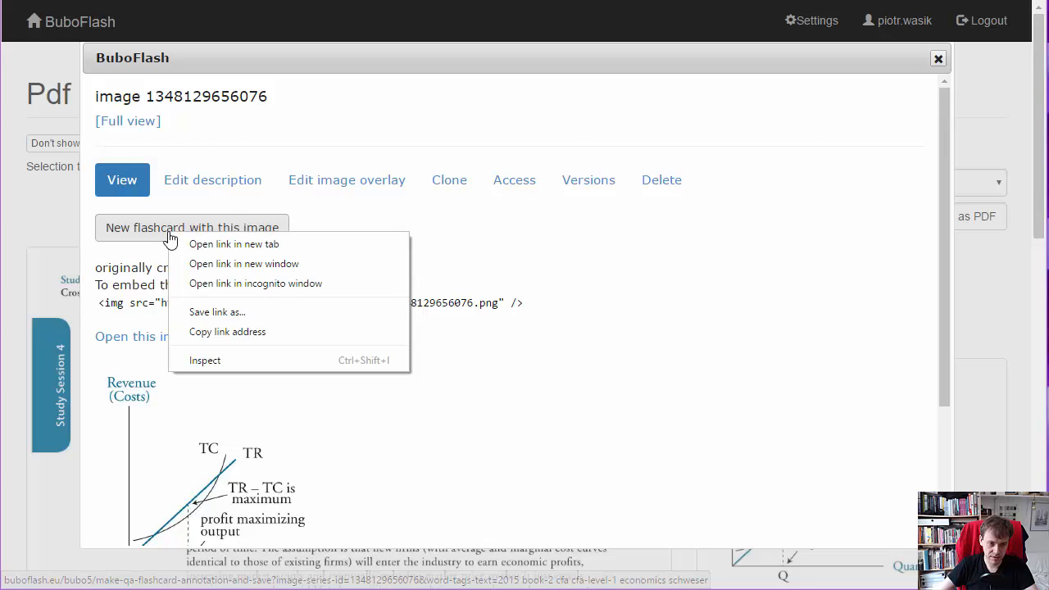
click(233, 244)
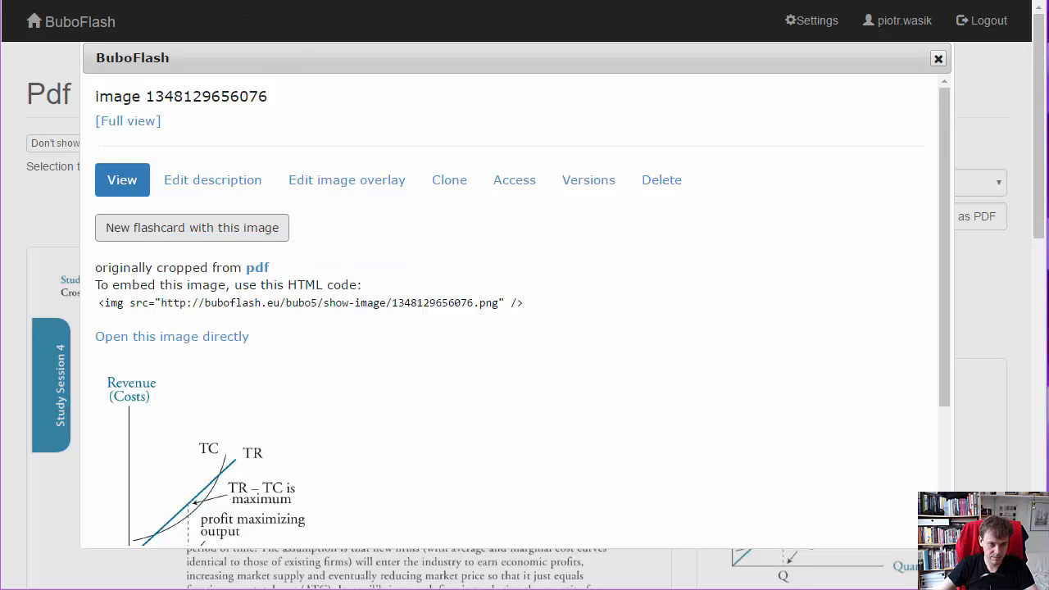
click(244, 1)
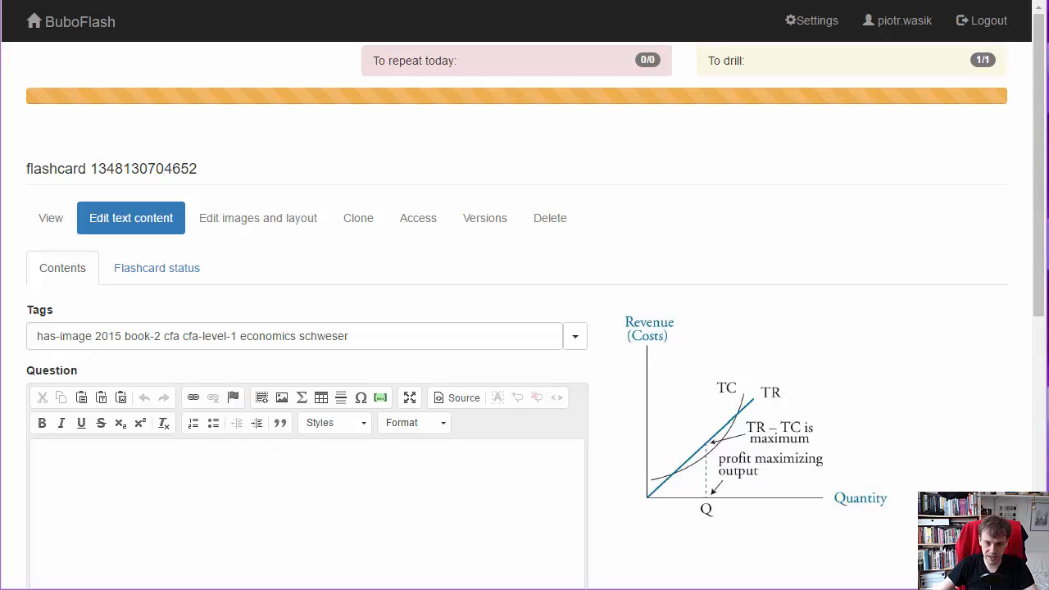
- Paste "Short-Run Profit Maximization" as the flashcard's question and join the pasted words into a single line
drag(1038, 246, 1039, 286)
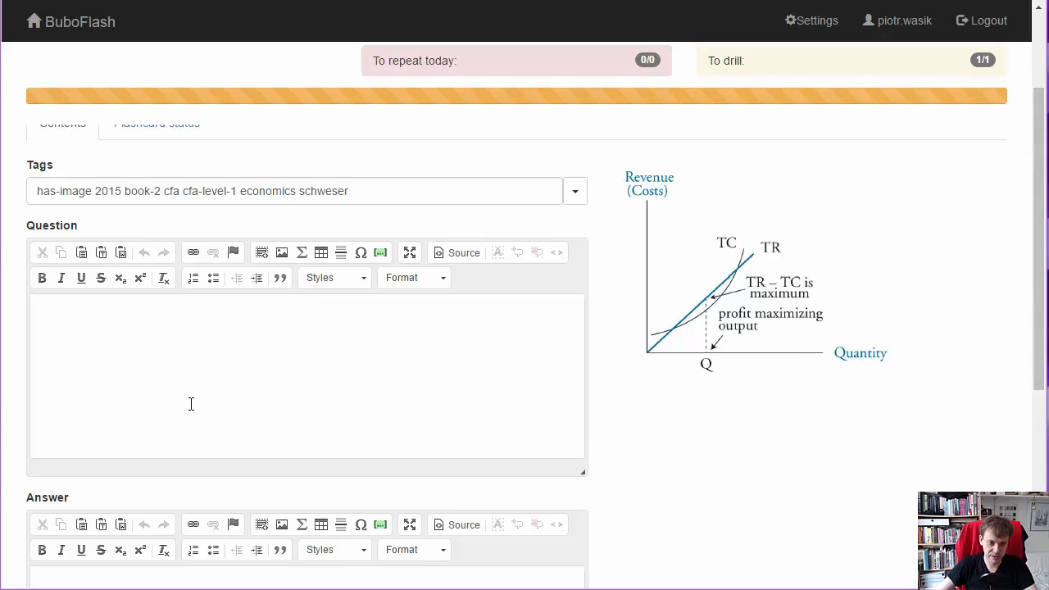
click(227, 382)
key(ctrl+v)
key(Up)
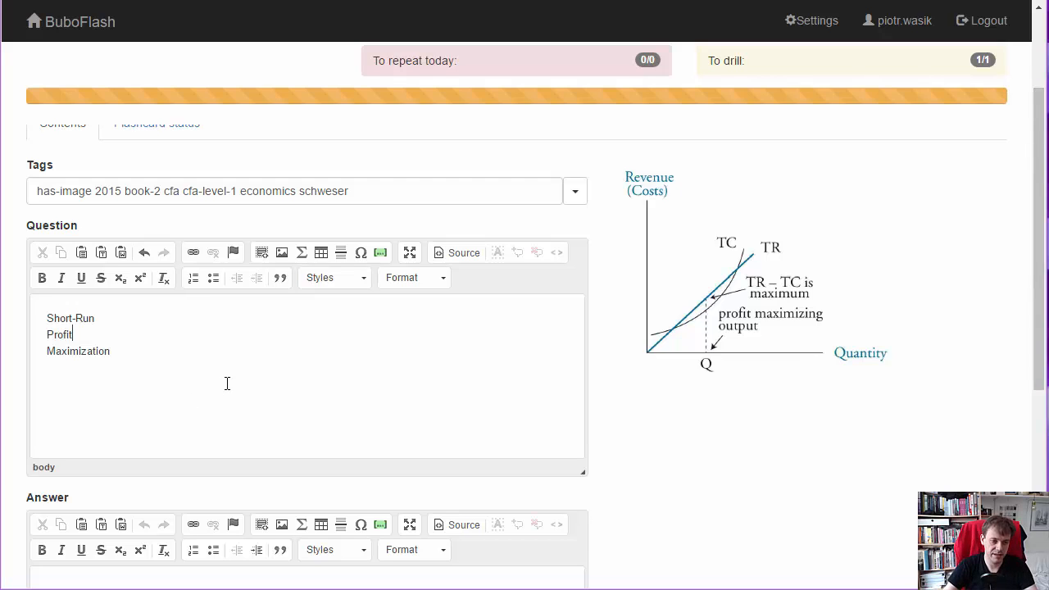
key(Home)
key(BackSpace)
key(Down)
key(Home)
key(BackSpace)
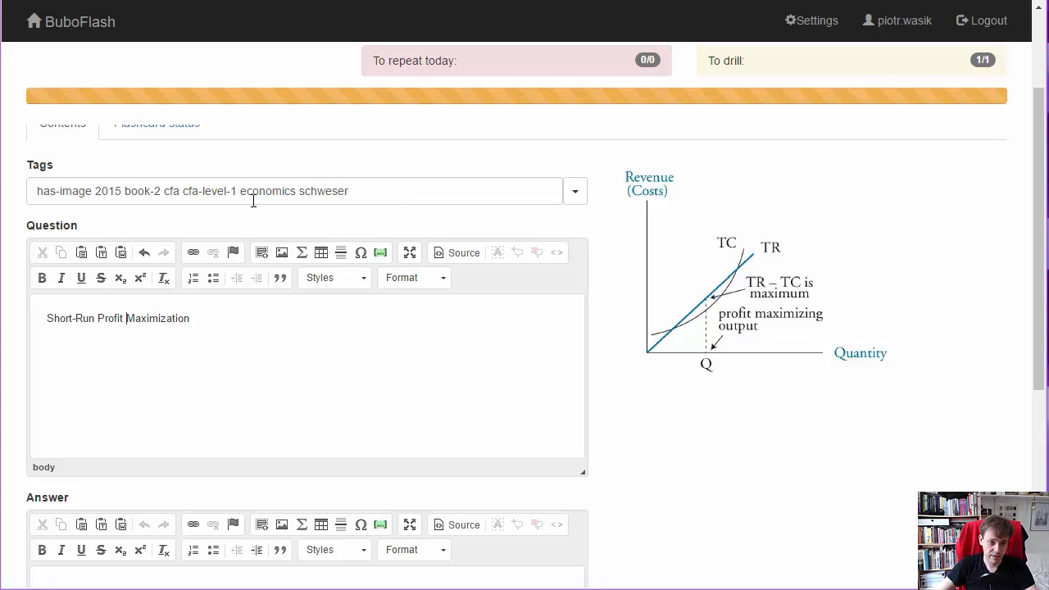
- Check the flashcard's tags and save its text content
drag(93, 190, 357, 188)
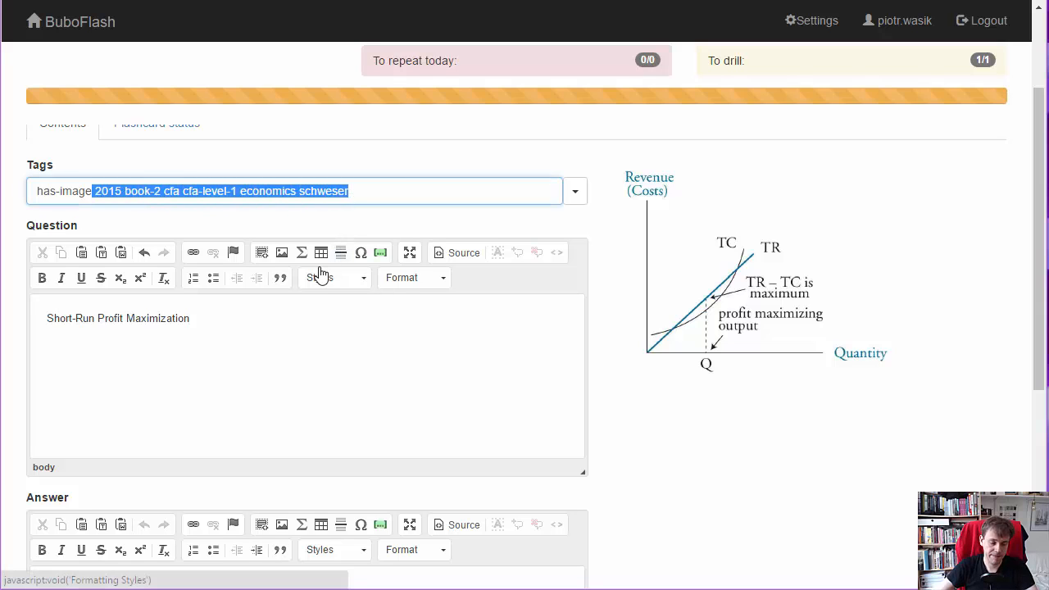
click(45, 192)
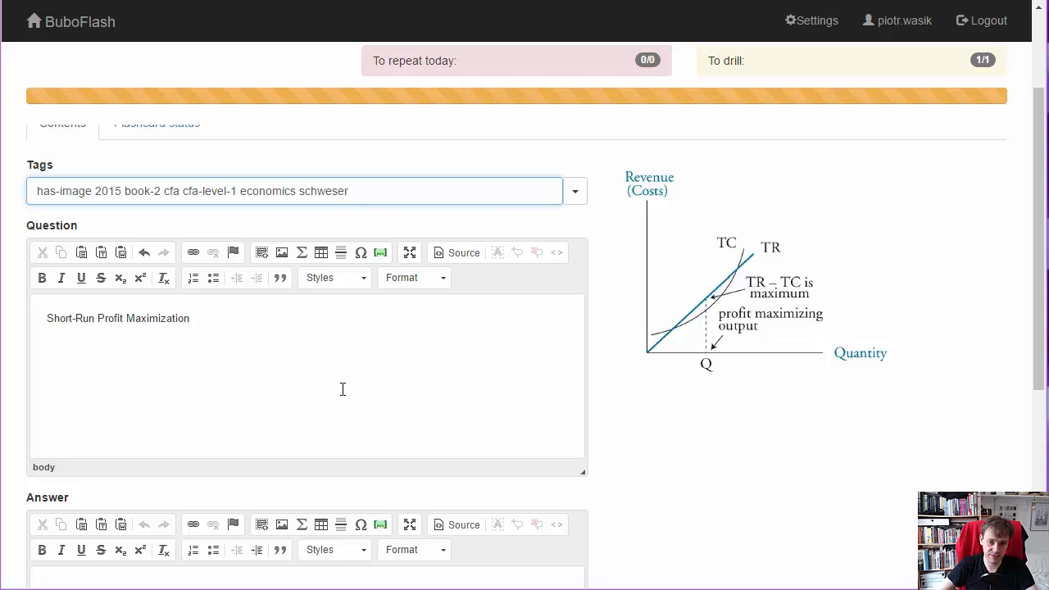
scroll(1023, 368, down, 4)
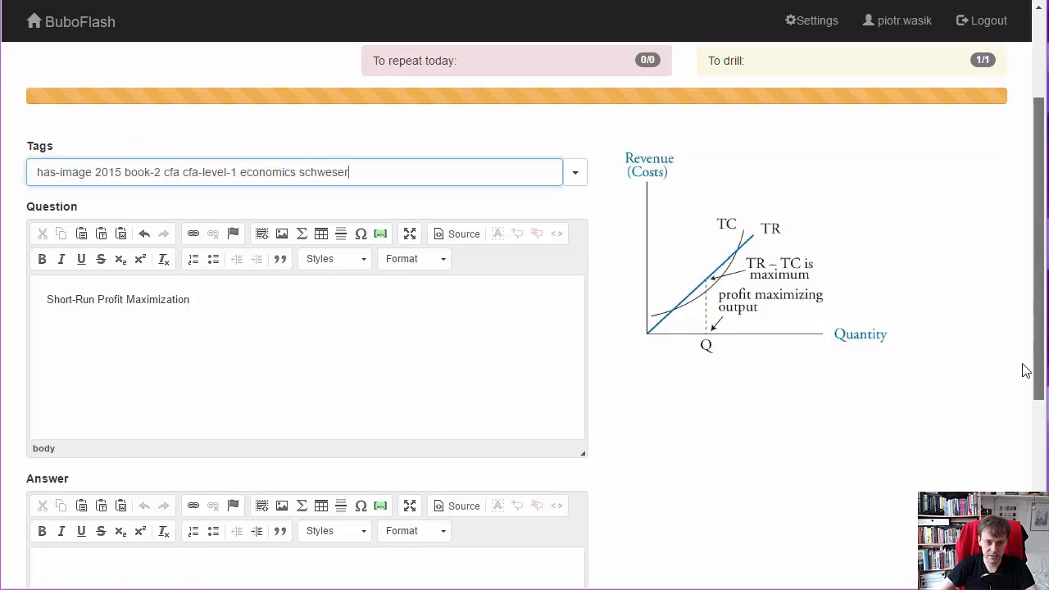
click(100, 426)
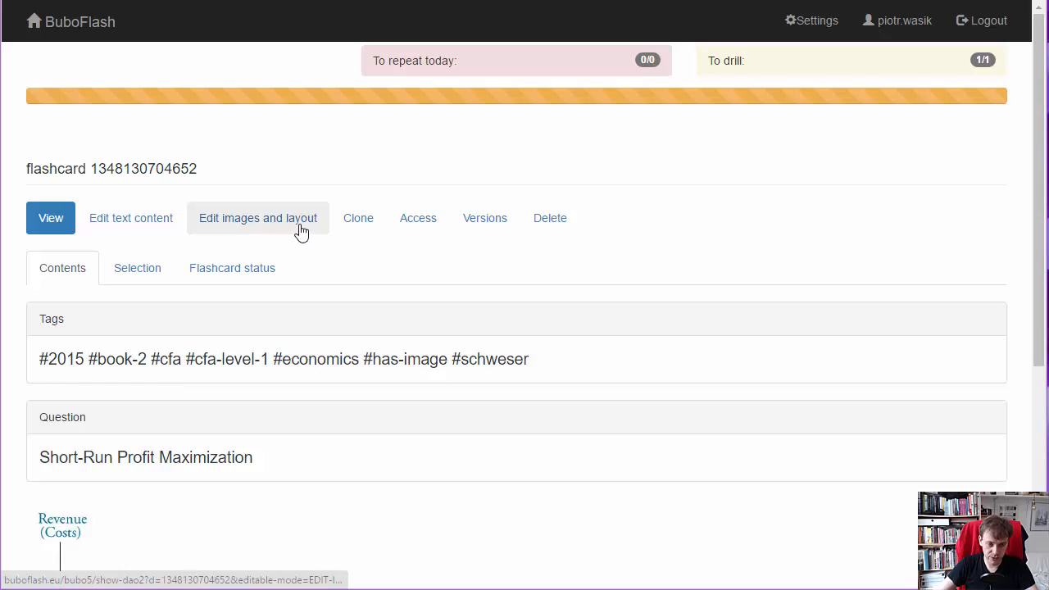
- Edit the flashcard's images and layout, and clone the question image to edit its overlay
click(301, 231)
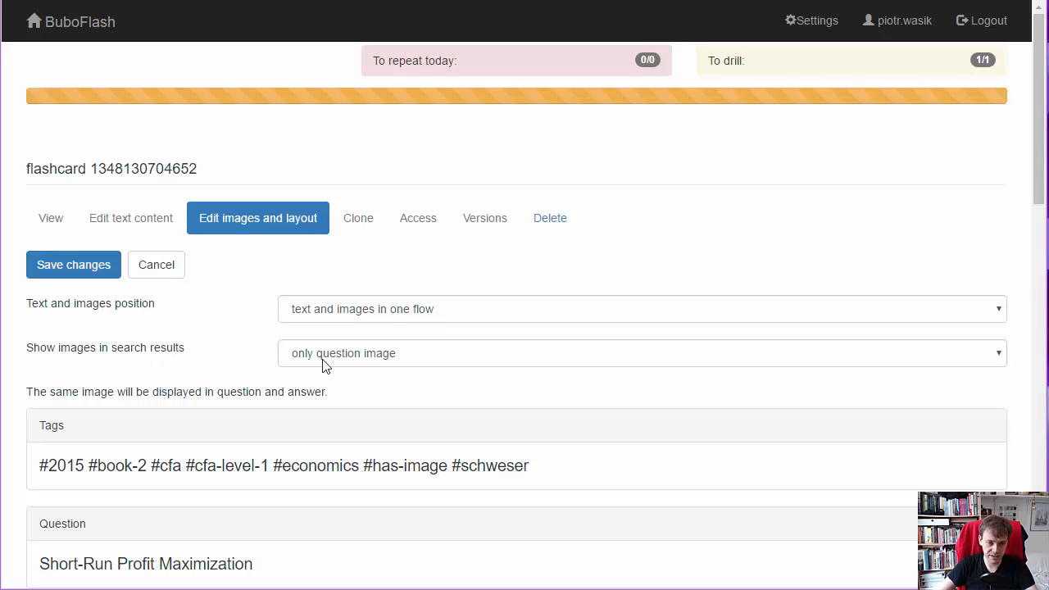
drag(1044, 152, 1032, 239)
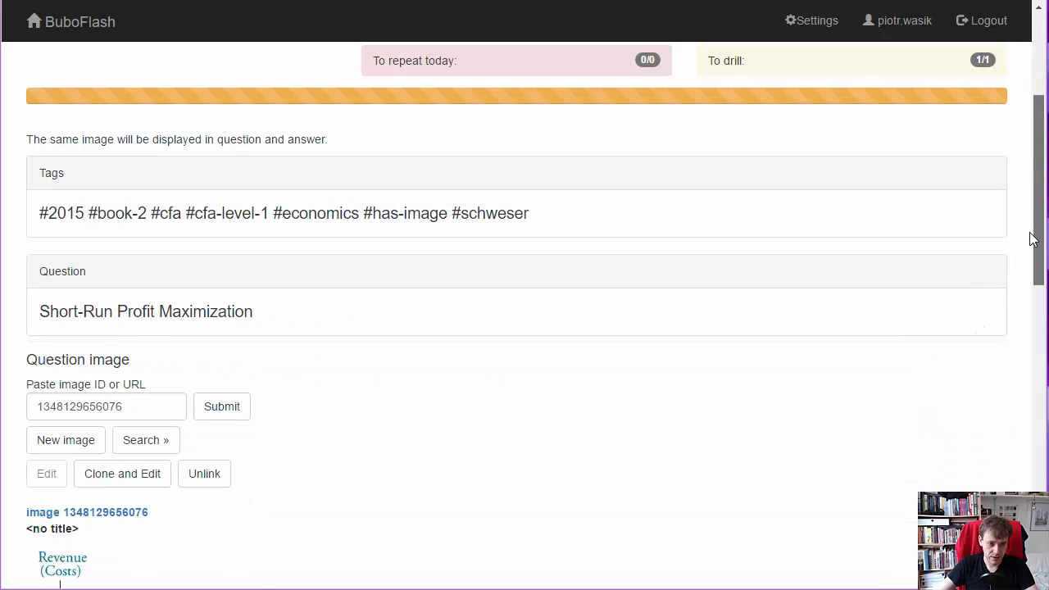
drag(113, 312, 218, 328)
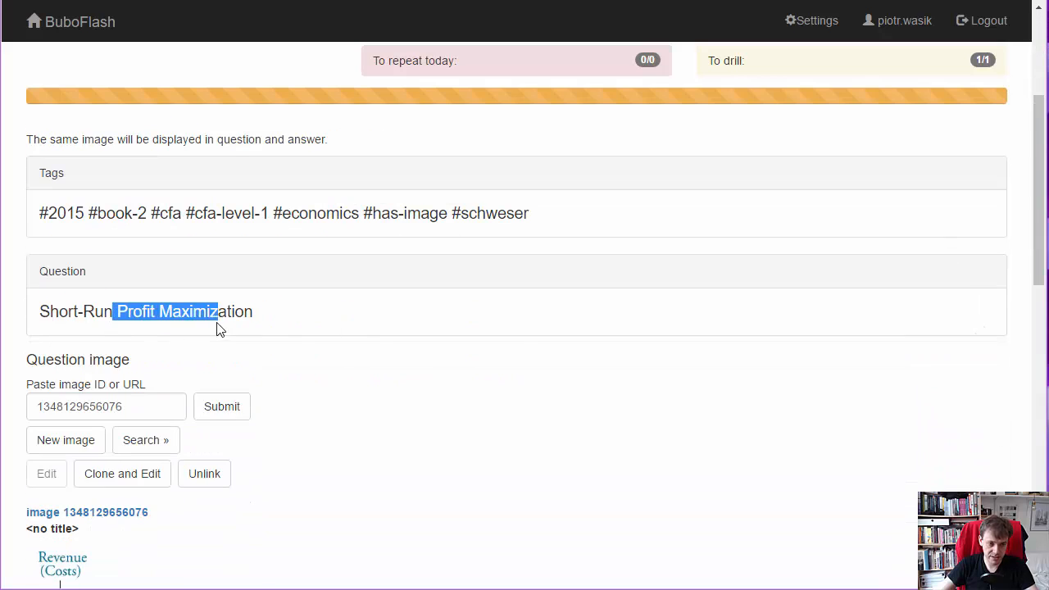
click(218, 328)
drag(1035, 218, 1043, 297)
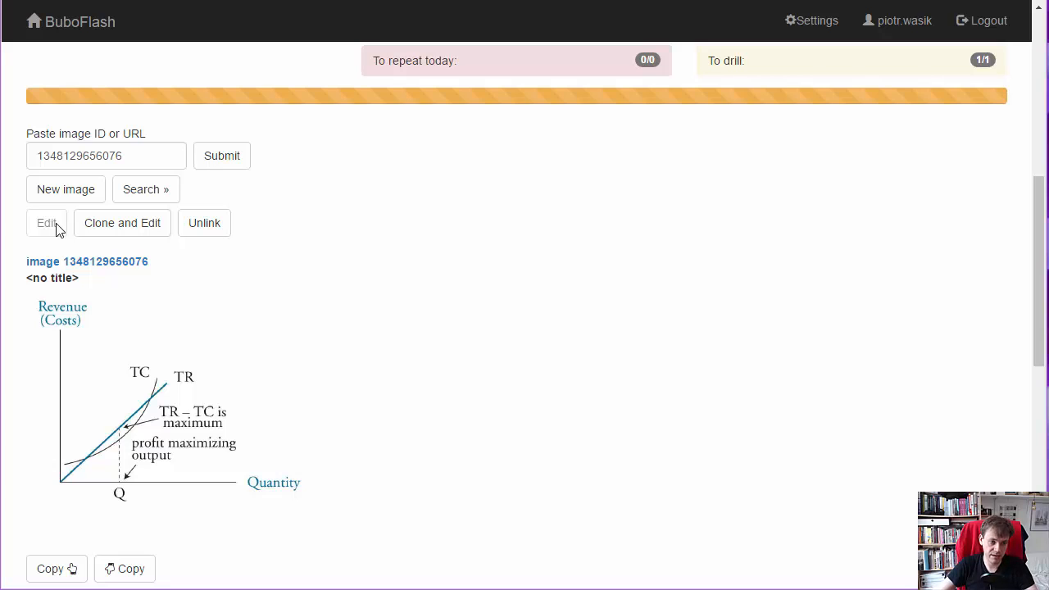
click(125, 227)
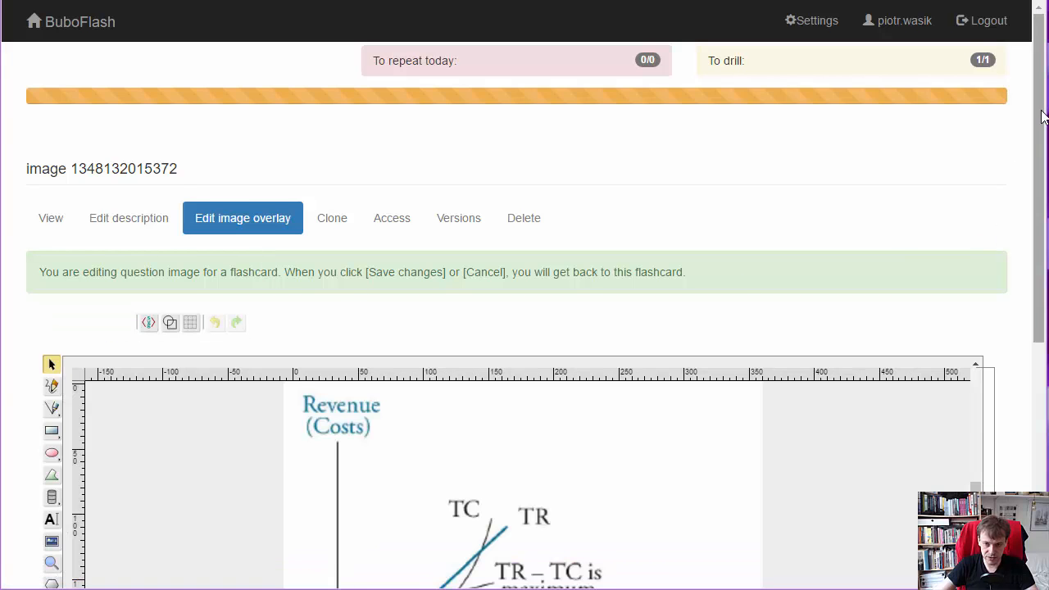
- Cover the "profit maximizing output" label with a red, black-outlined rectangle about 146 by 37 and nudge it slightly
drag(1042, 117, 1046, 228)
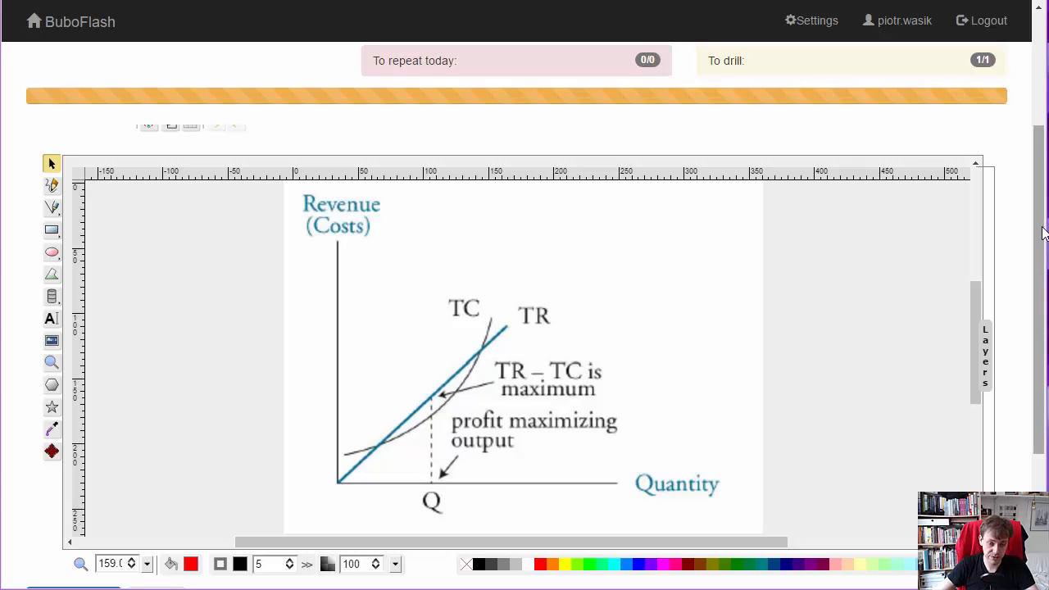
drag(1046, 234, 1045, 278)
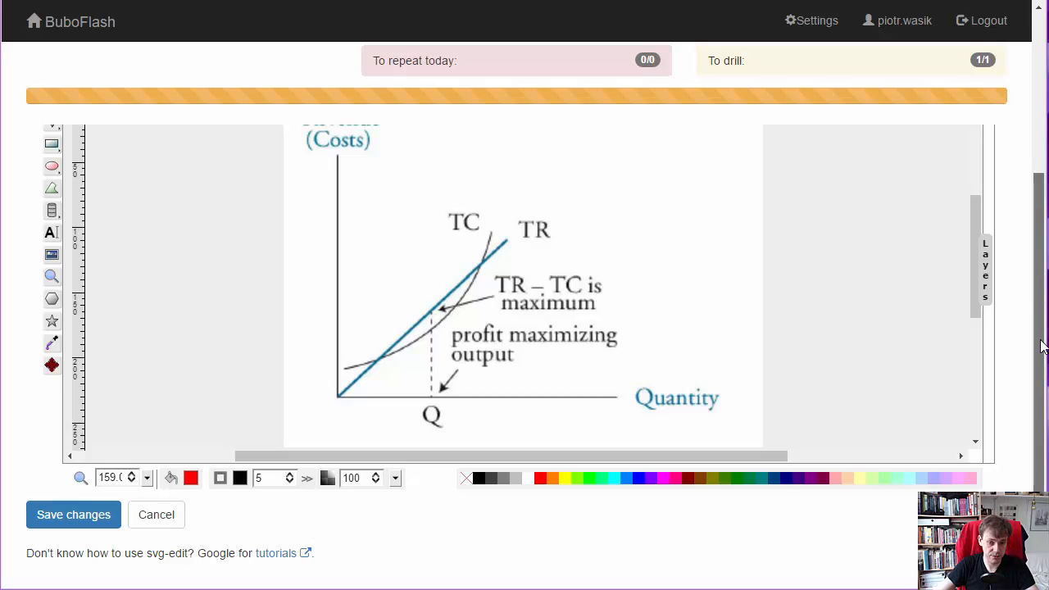
scroll(1042, 345, up, 3)
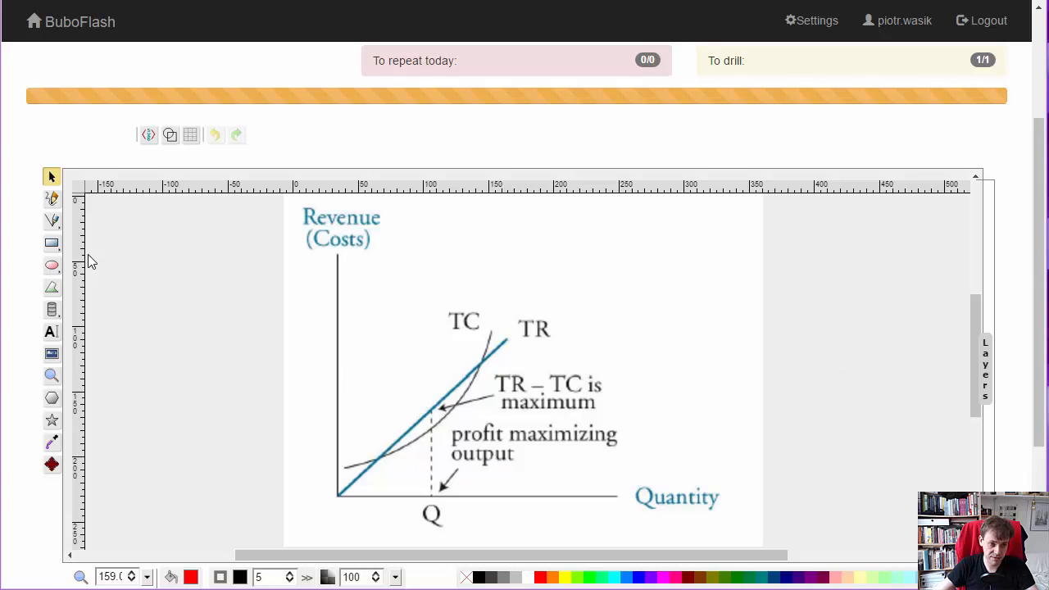
click(52, 244)
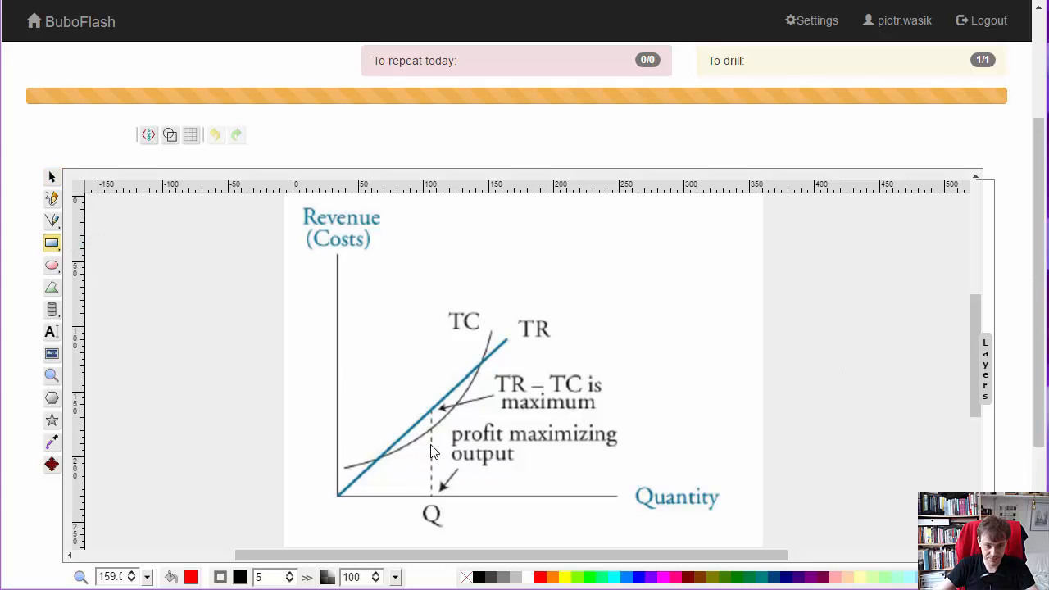
mouse_move(443, 416)
mouse_down()
mouse_move(458, 440)
mouse_move(509, 466)
mouse_move(639, 470)
mouse_up()
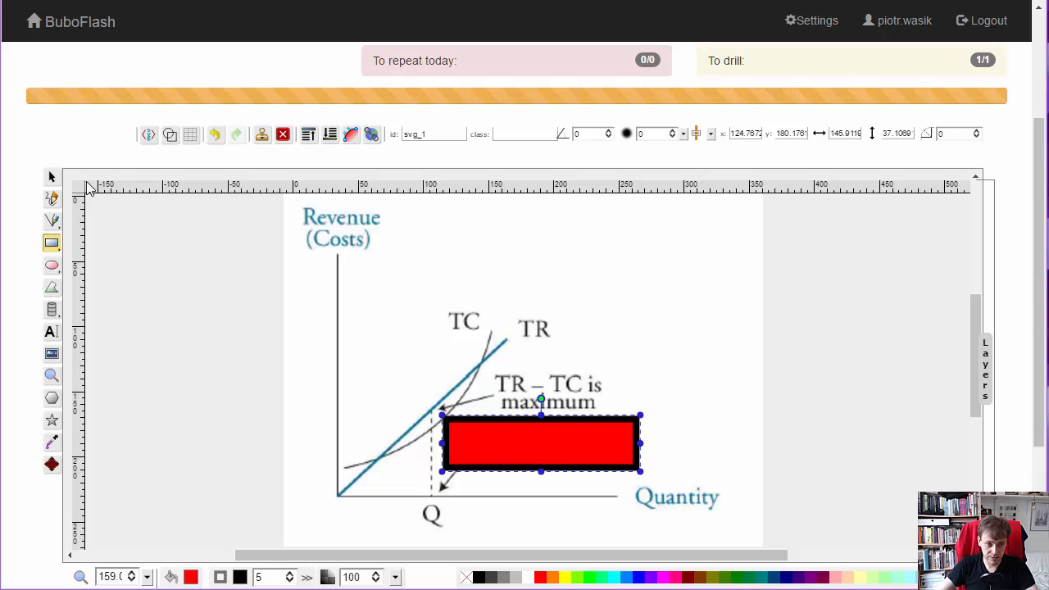
click(51, 179)
mouse_move(555, 451)
mouse_down()
mouse_move(611, 329)
mouse_move(636, 407)
mouse_move(555, 451)
mouse_up()
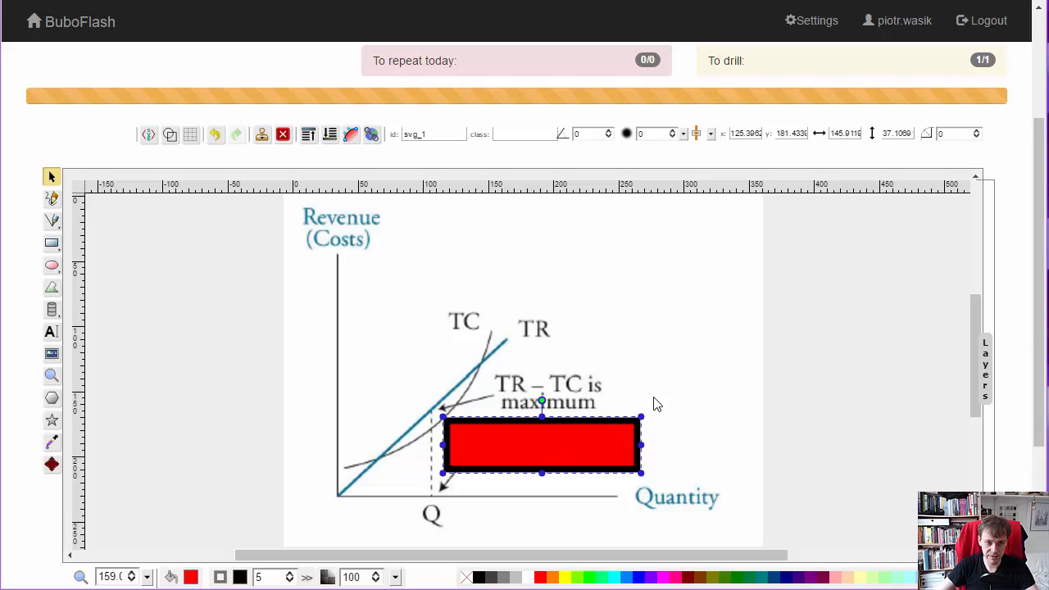
- Examine the SVG source code of the image overlay and close it without changes
scroll(1044, 300, up, 2)
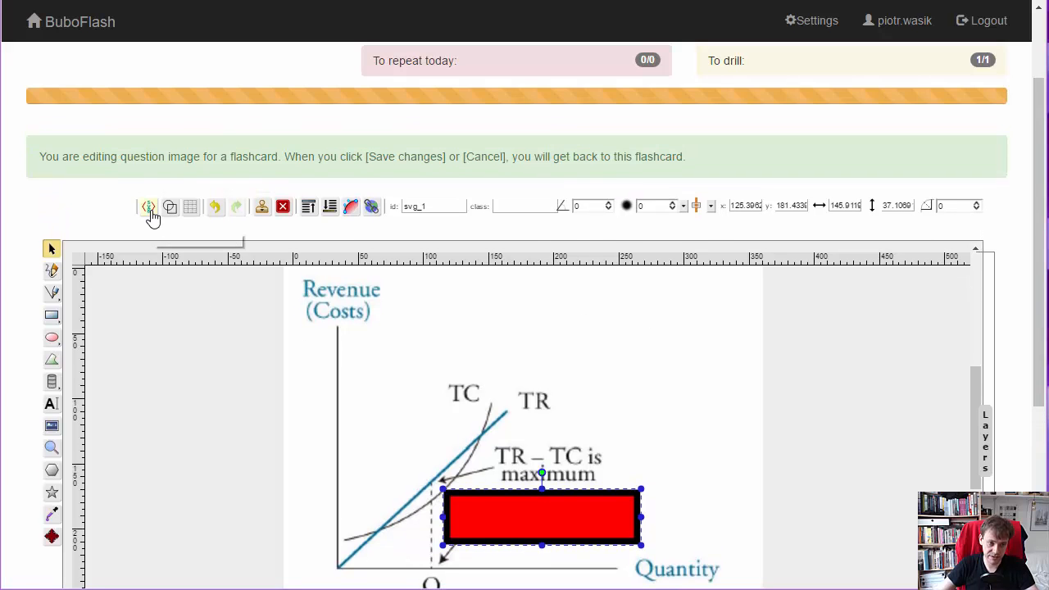
click(150, 210)
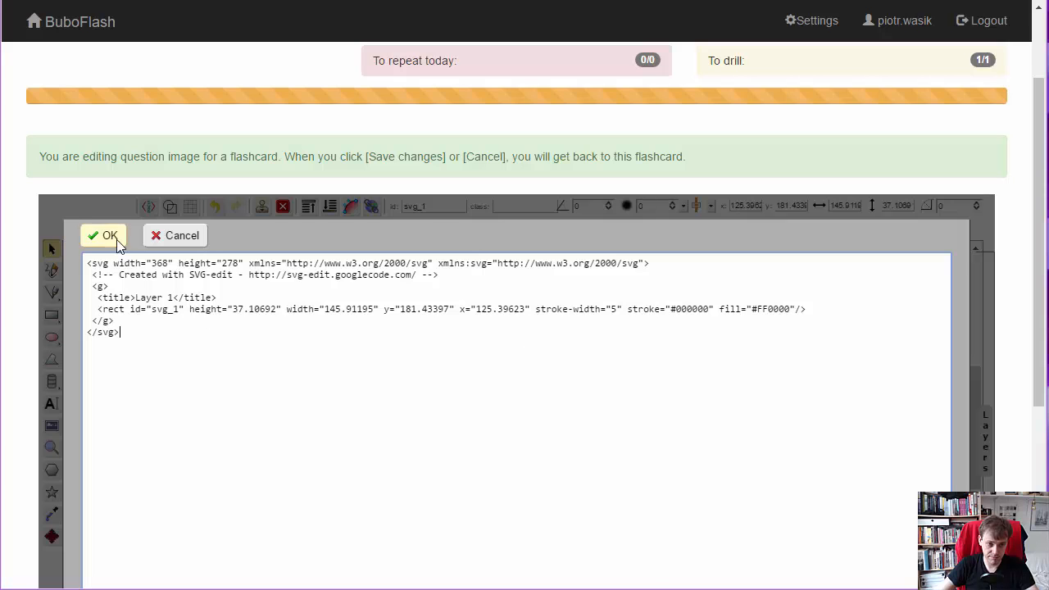
click(176, 235)
- Save the overlay on the question image, and save the flashcard's image and layout changes
drag(1036, 183, 1027, 330)
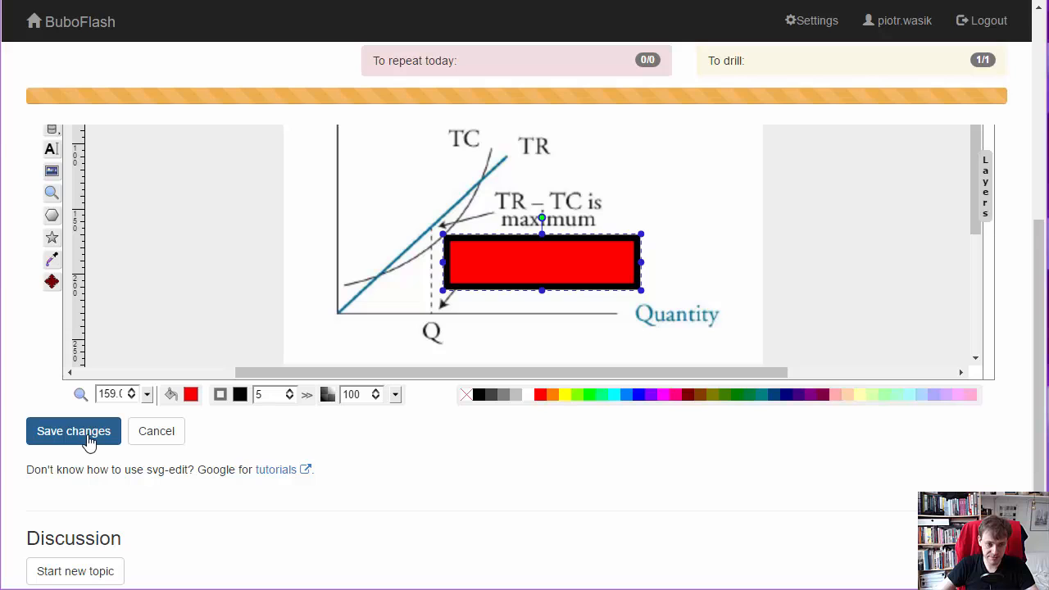
click(88, 439)
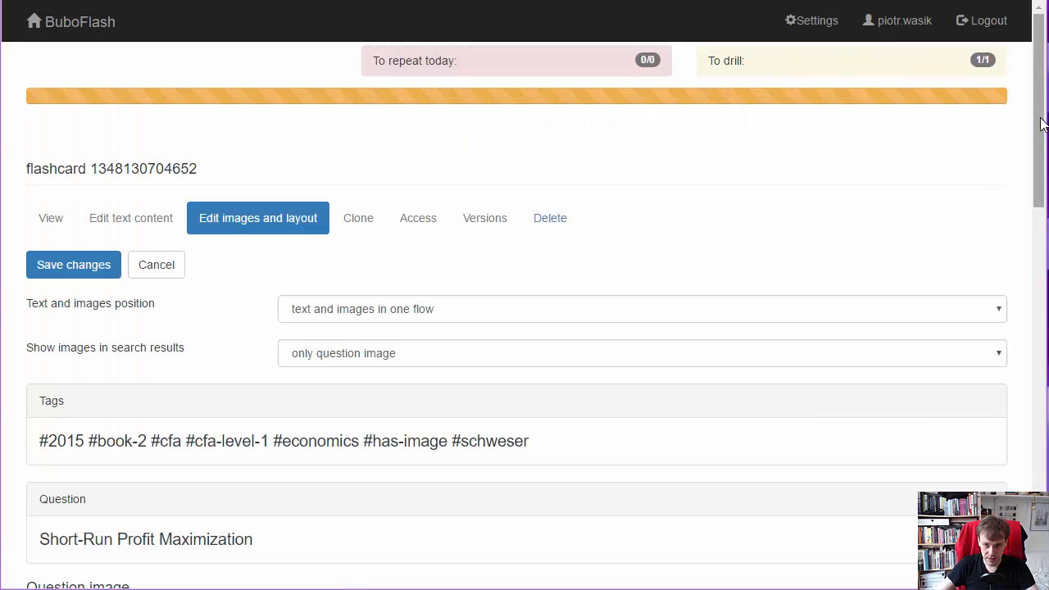
drag(1042, 123, 1037, 457)
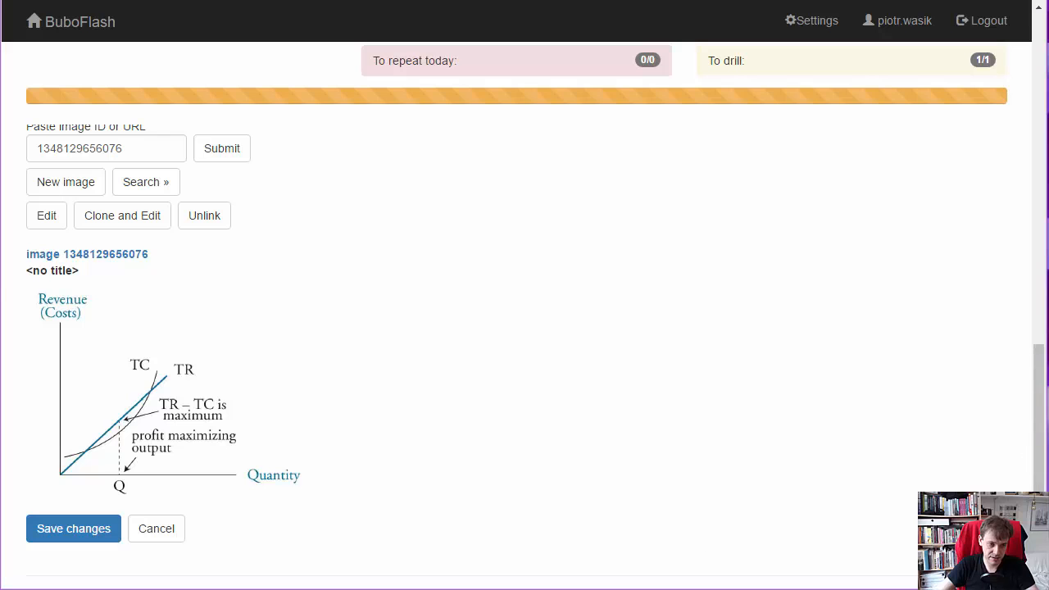
click(52, 537)
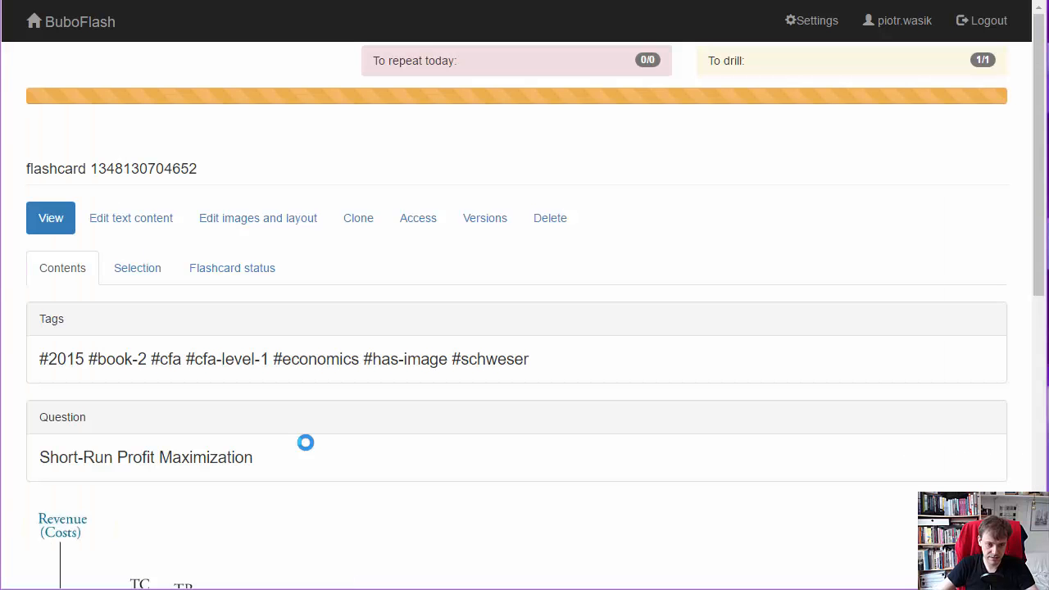
- Set the finished flashcard to be memorised and start the drill session
drag(1039, 125, 1046, 353)
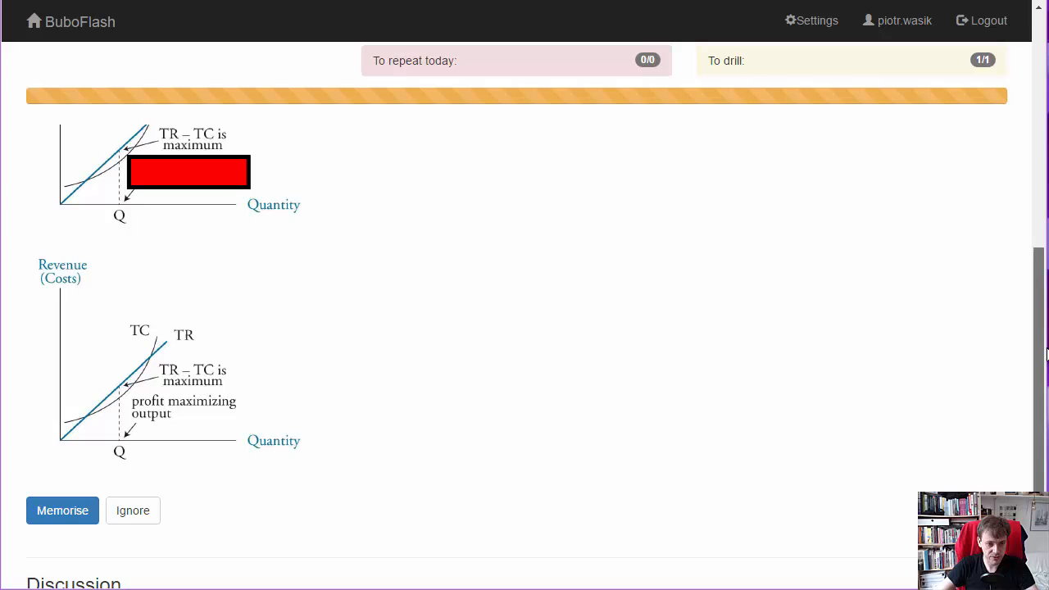
click(52, 514)
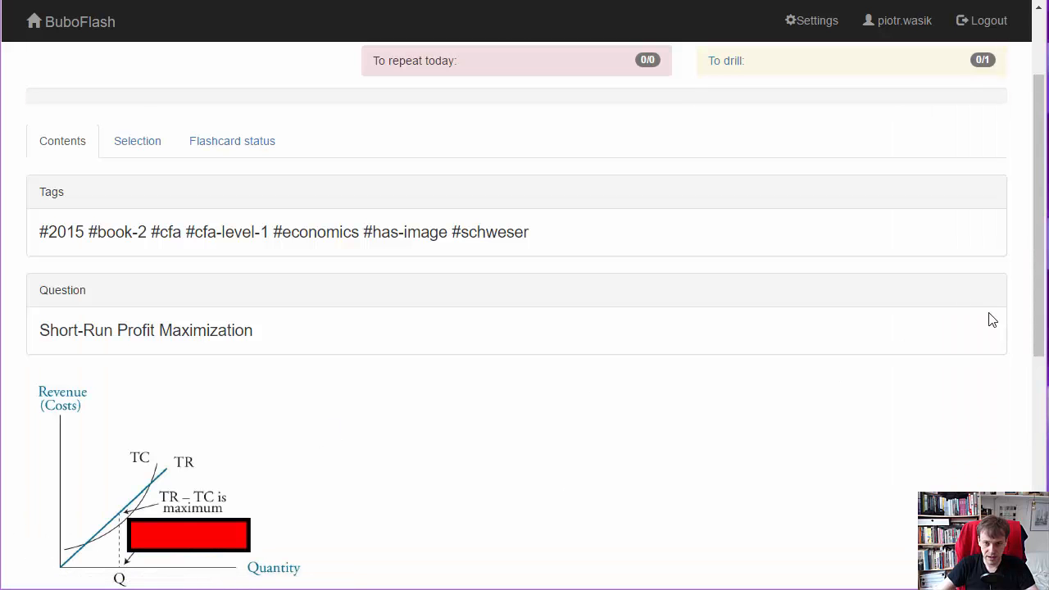
click(735, 64)
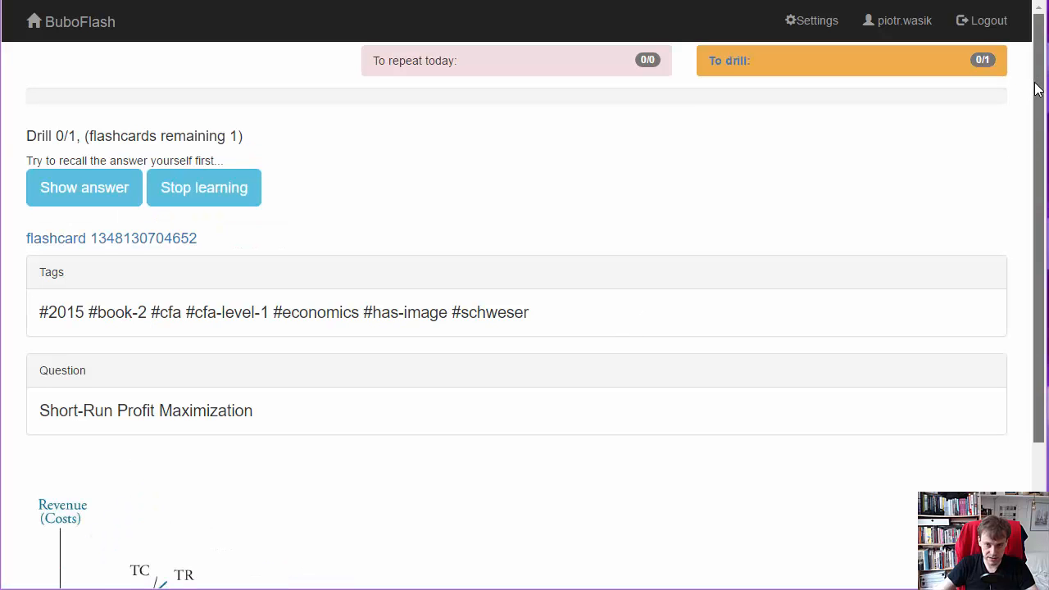
- Reveal the drilled flashcard's answer and compare the masked chart with the uncovered one
drag(1039, 85, 1043, 200)
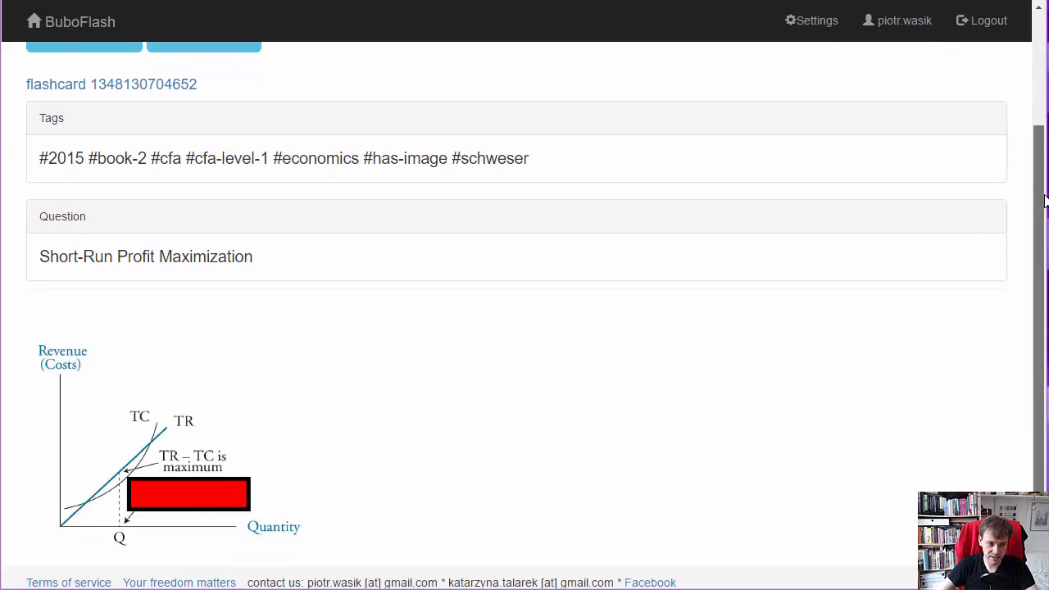
scroll(1044, 200, up, 1)
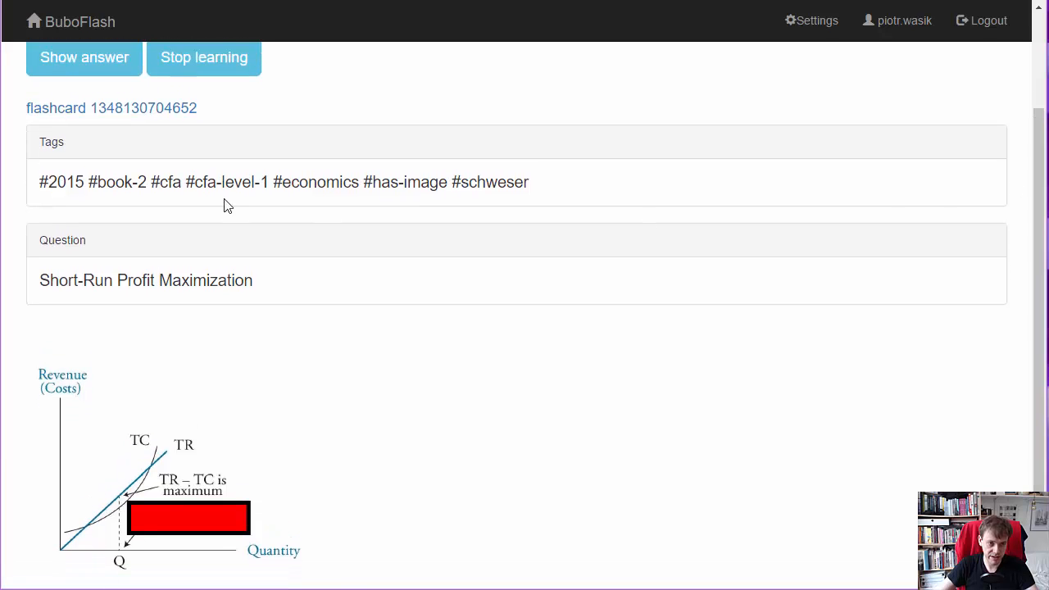
click(52, 72)
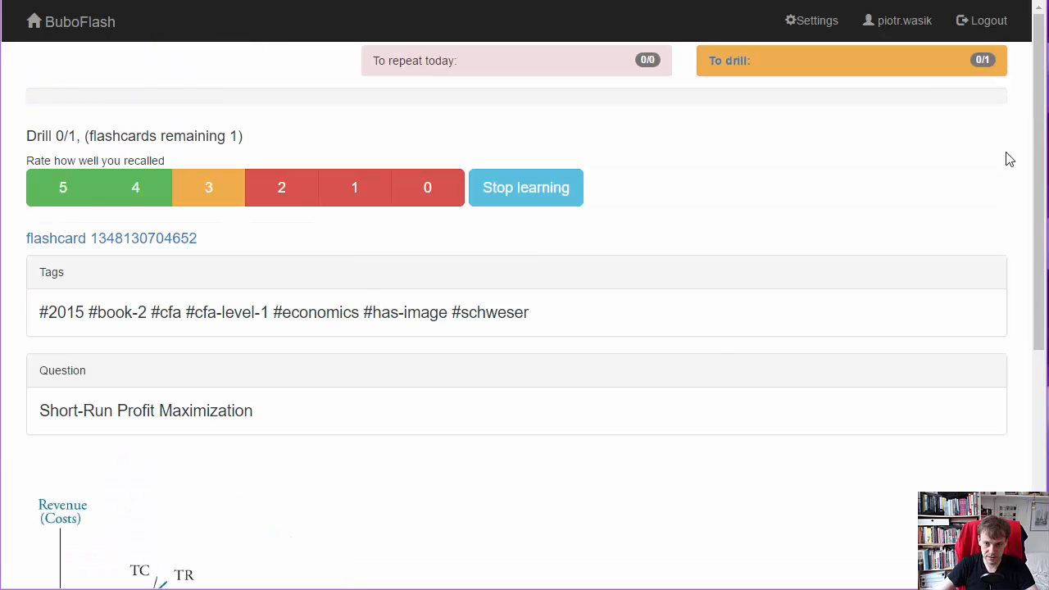
drag(1033, 111, 1037, 221)
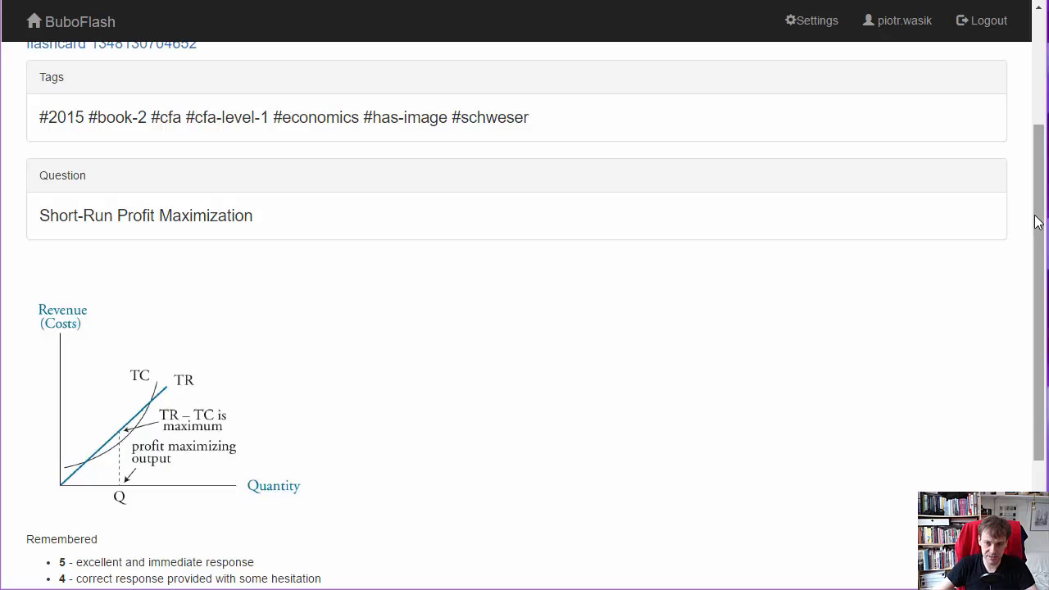
drag(1037, 221, 1037, 105)
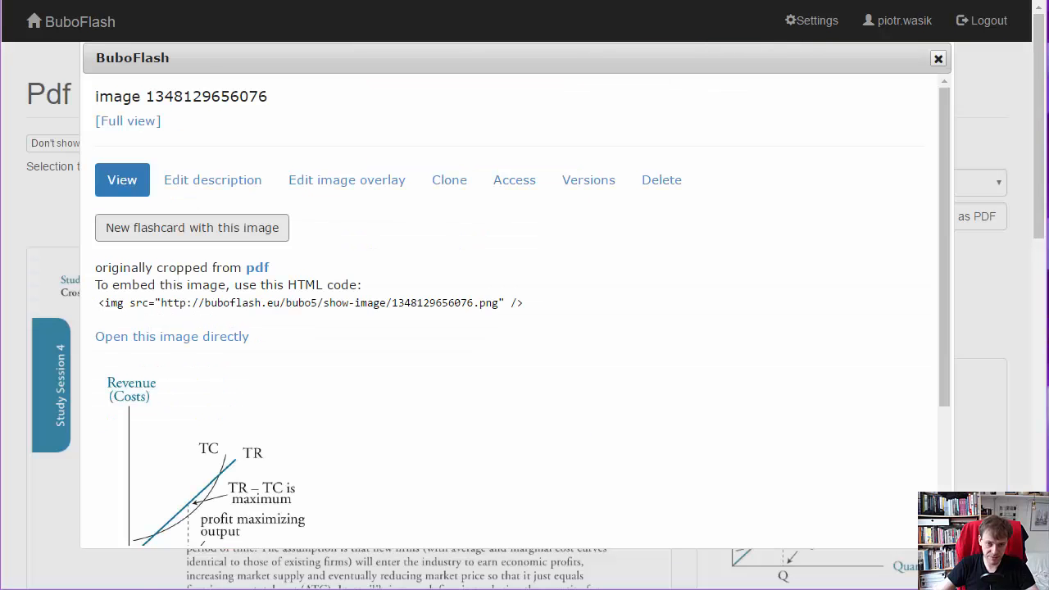
- Close the image details, return from the page image to the PDF view, and review the flashcards and annotations listed under the page
click(937, 61)
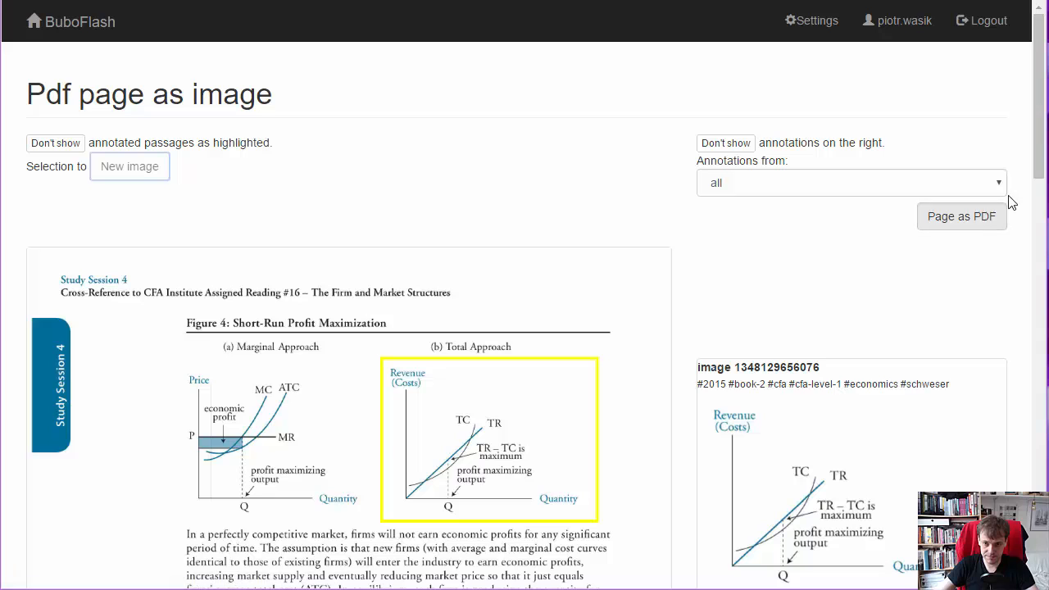
click(950, 220)
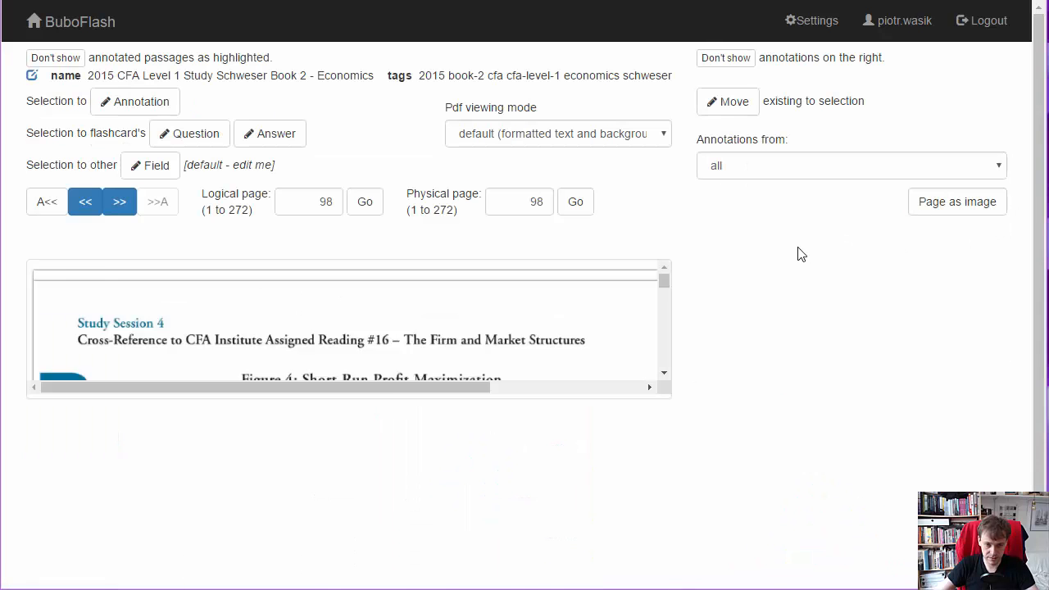
mouse_move(1043, 65)
mouse_down()
mouse_move(1011, 335)
mouse_move(1014, 416)
mouse_move(1023, 410)
mouse_up()
scroll(1022, 410, up, 2)
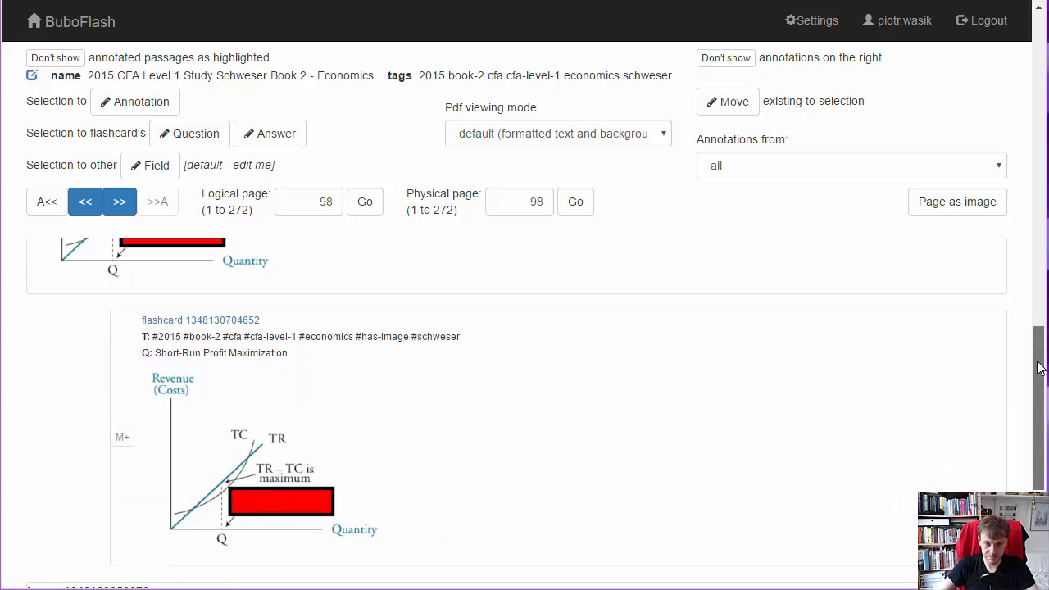
drag(1038, 393, 1038, 163)
drag(1038, 119, 1038, 30)
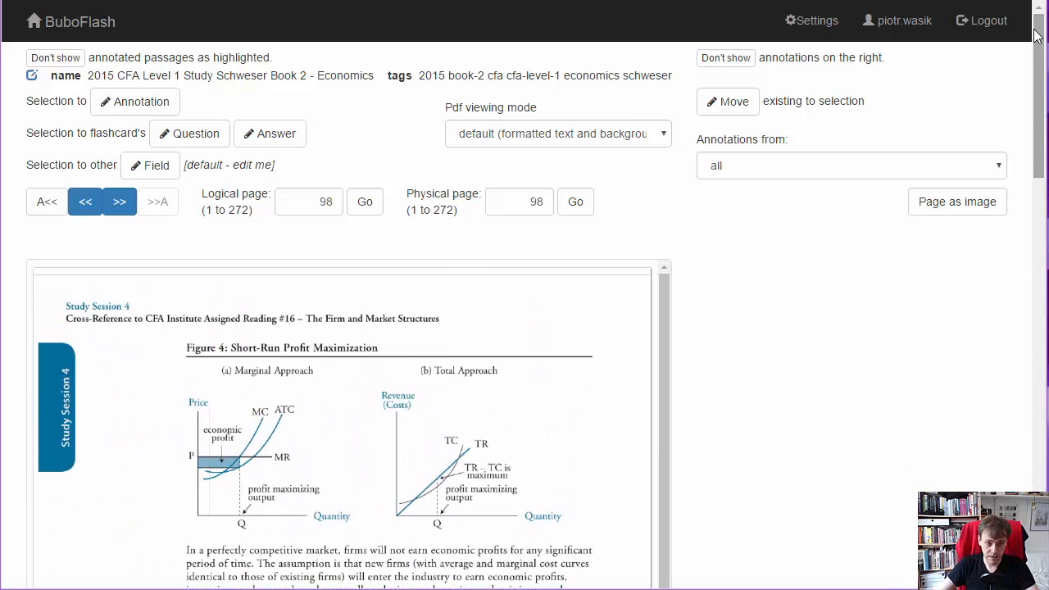
- From the home page, open the flashcard search and limit it to flashcards derived from many PDFs and edited by myself
click(72, 25)
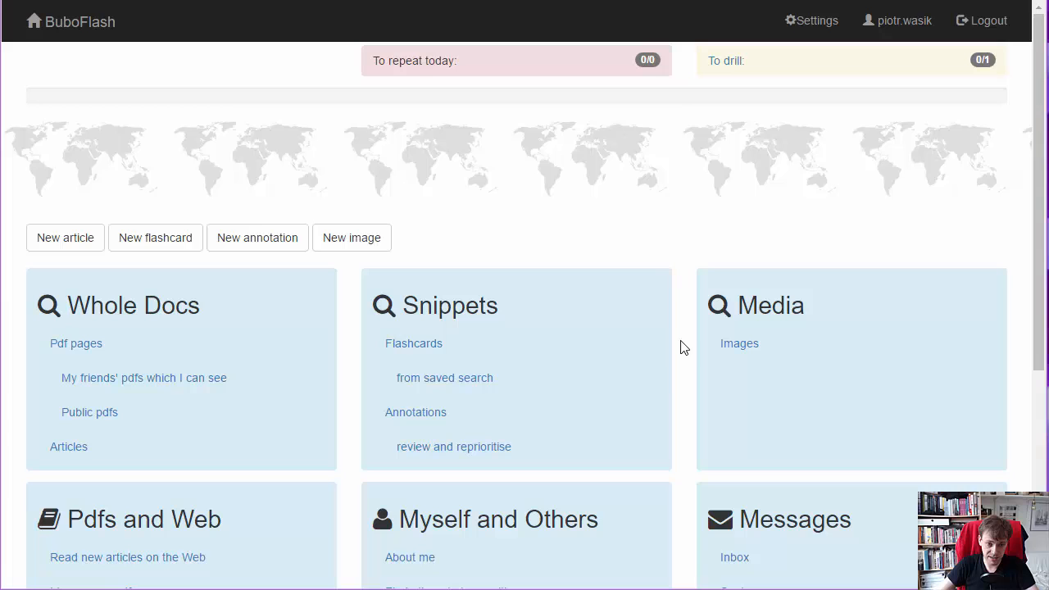
click(391, 345)
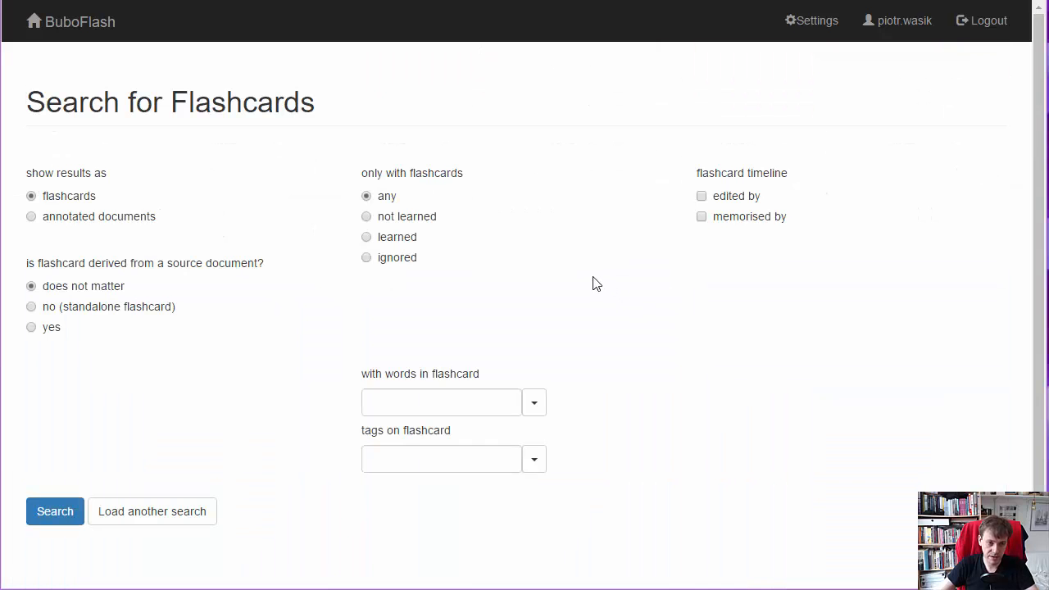
click(52, 329)
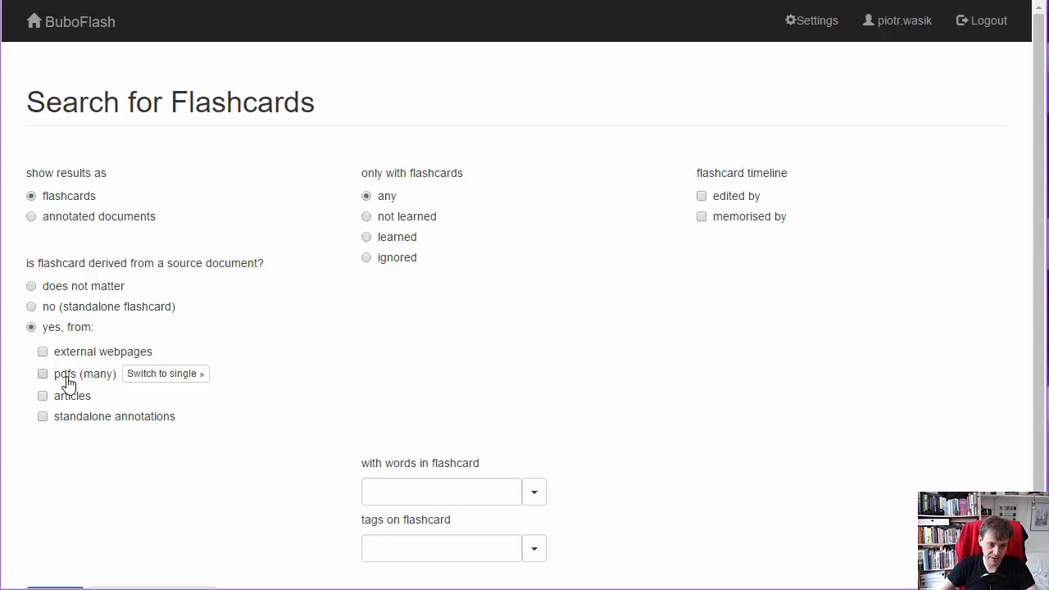
click(68, 383)
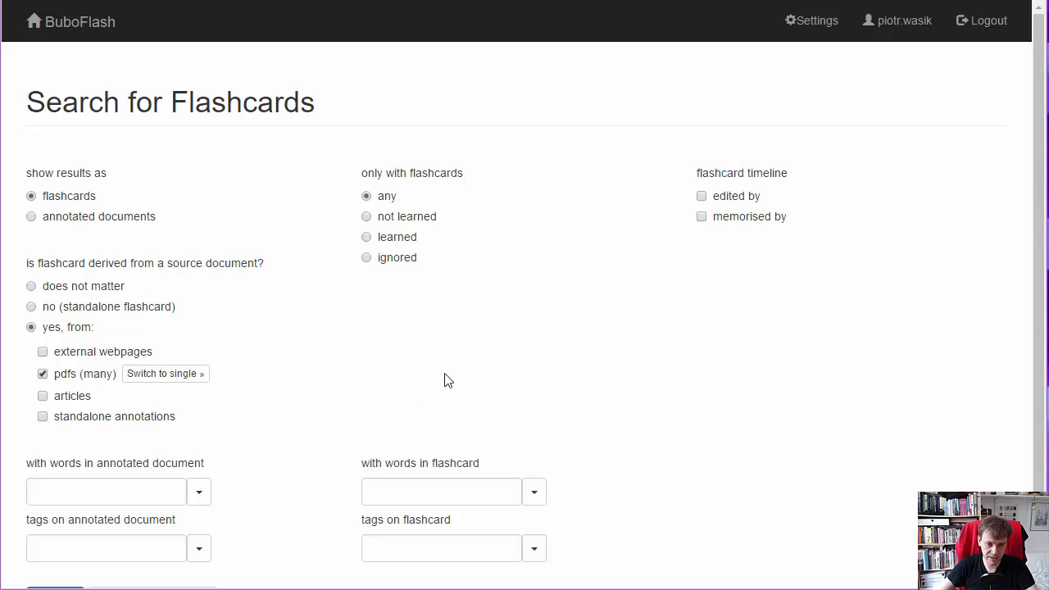
click(450, 493)
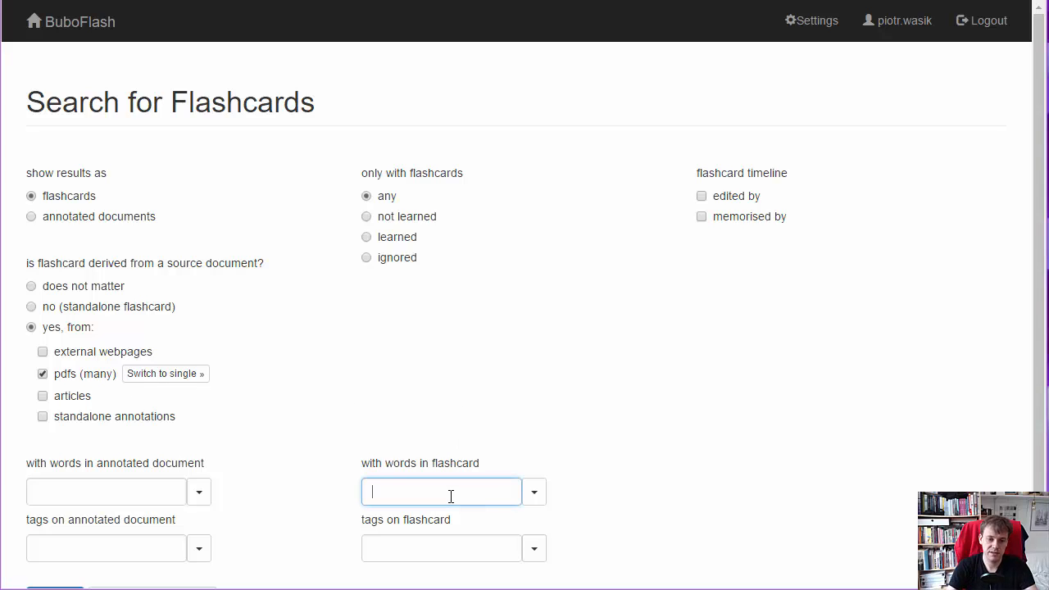
click(731, 206)
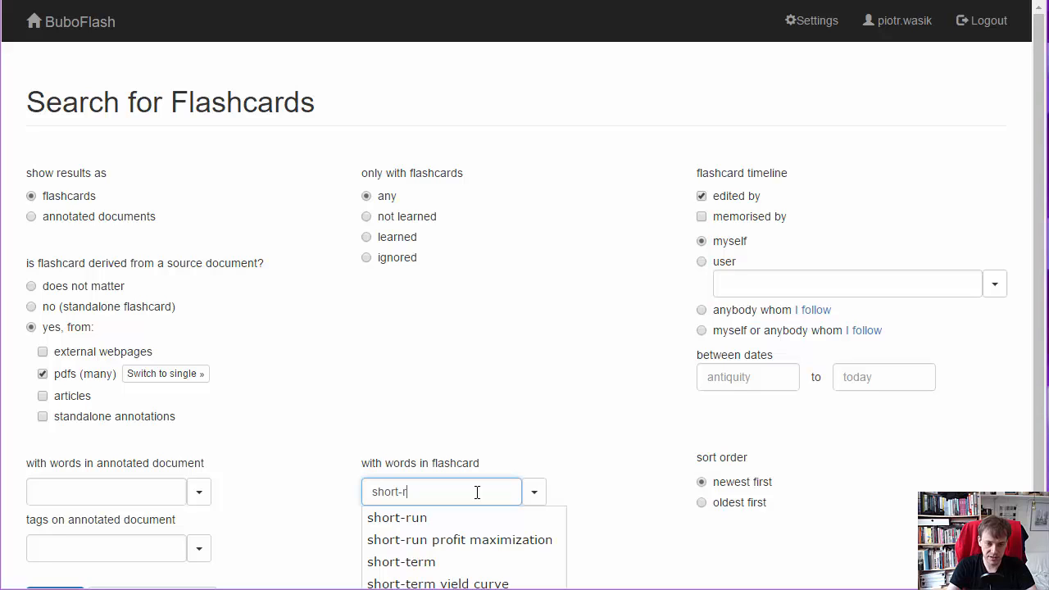
- Search for flashcards containing the words "short-run profit maximization" and look through the results
text(un)
key(Down)
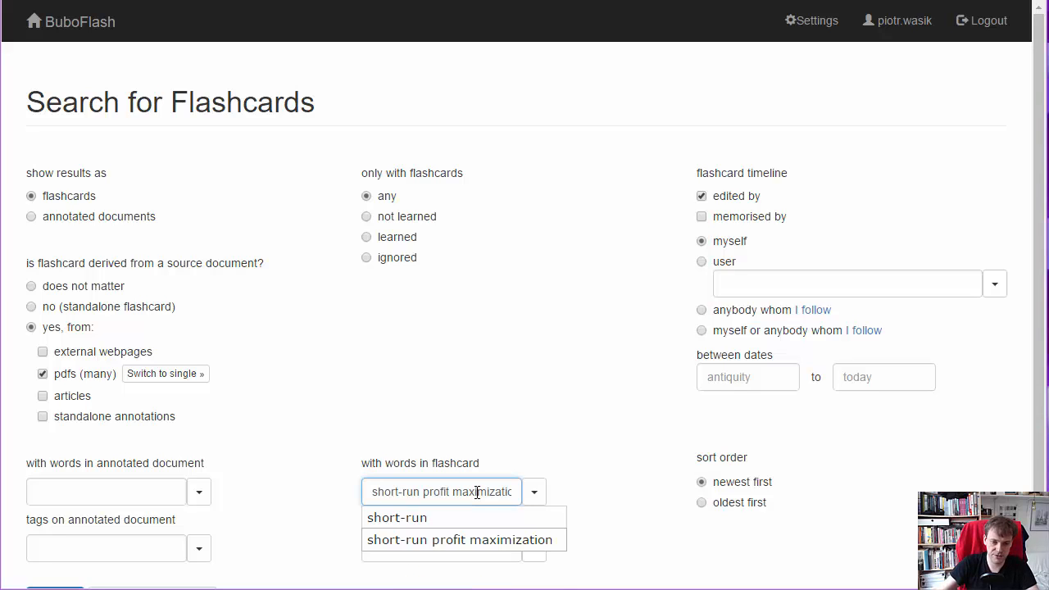
key(Return)
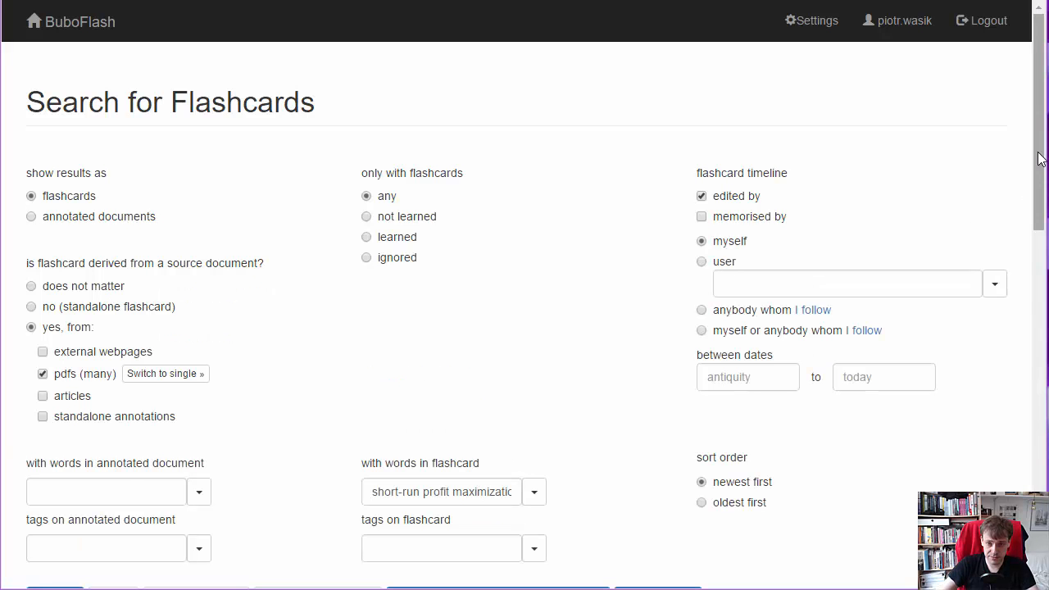
scroll(1039, 160, down, 2)
drag(1040, 195, 1044, 435)
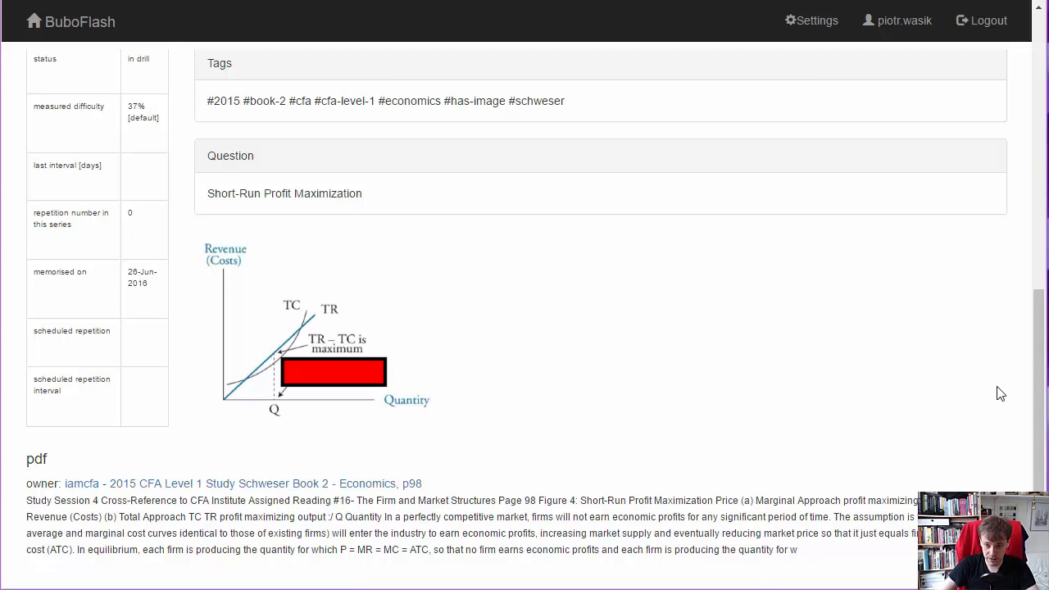
drag(1037, 377, 1035, 281)
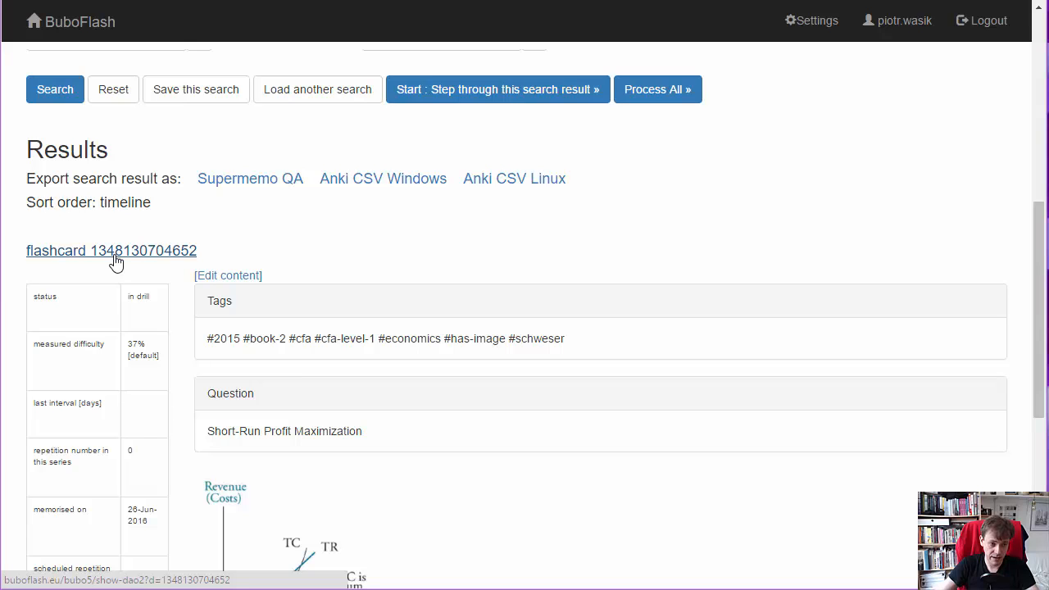
drag(1035, 303, 1035, 201)
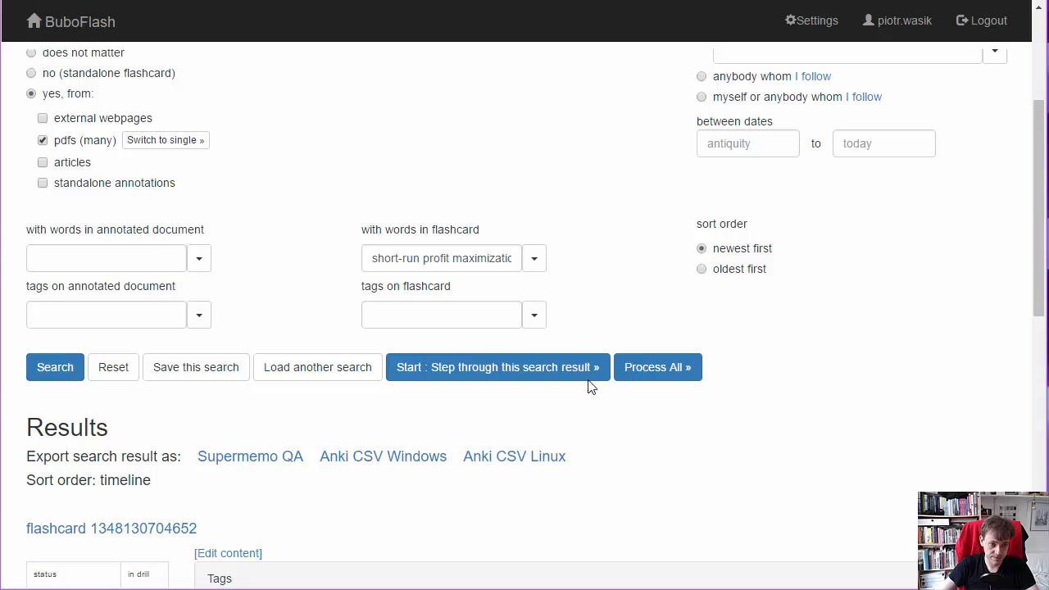
- Clear the flashcard words filter and search for flashcards whose annotated document is tagged "schweser"
click(443, 257)
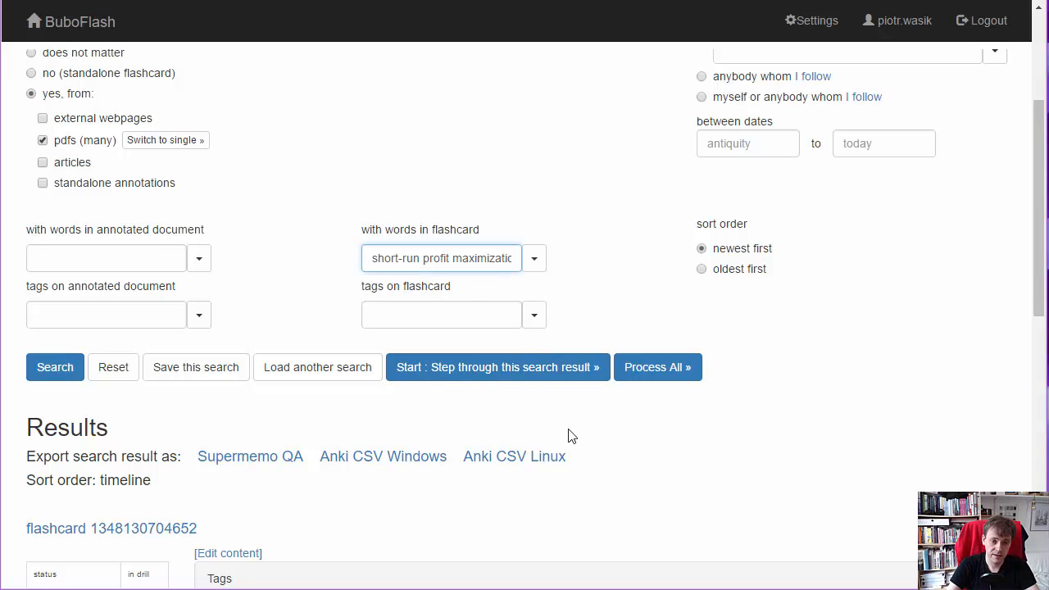
key(ctrl+a)
key(BackSpace)
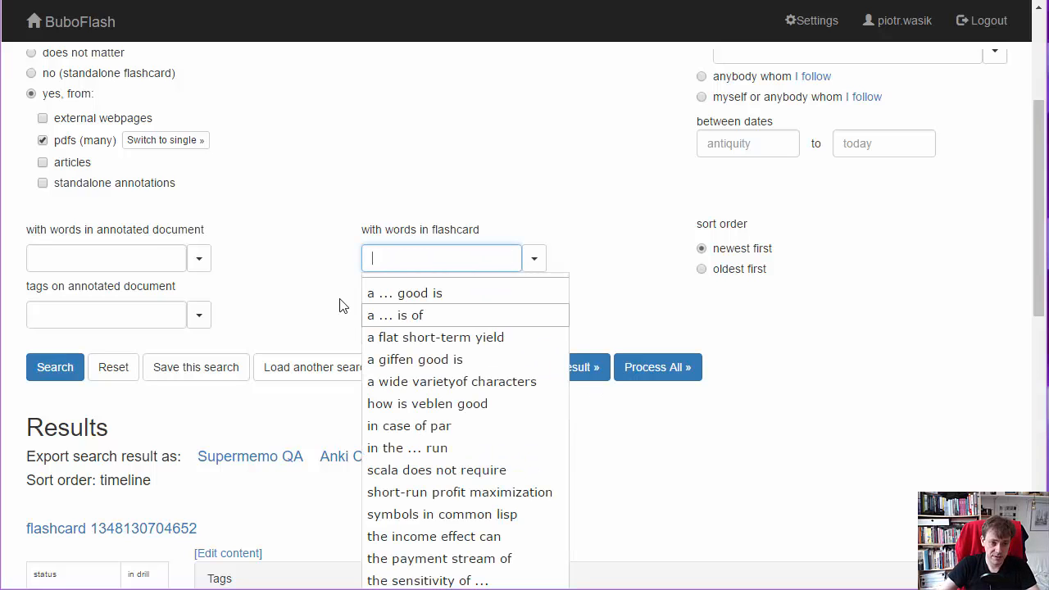
click(129, 324)
text(s)
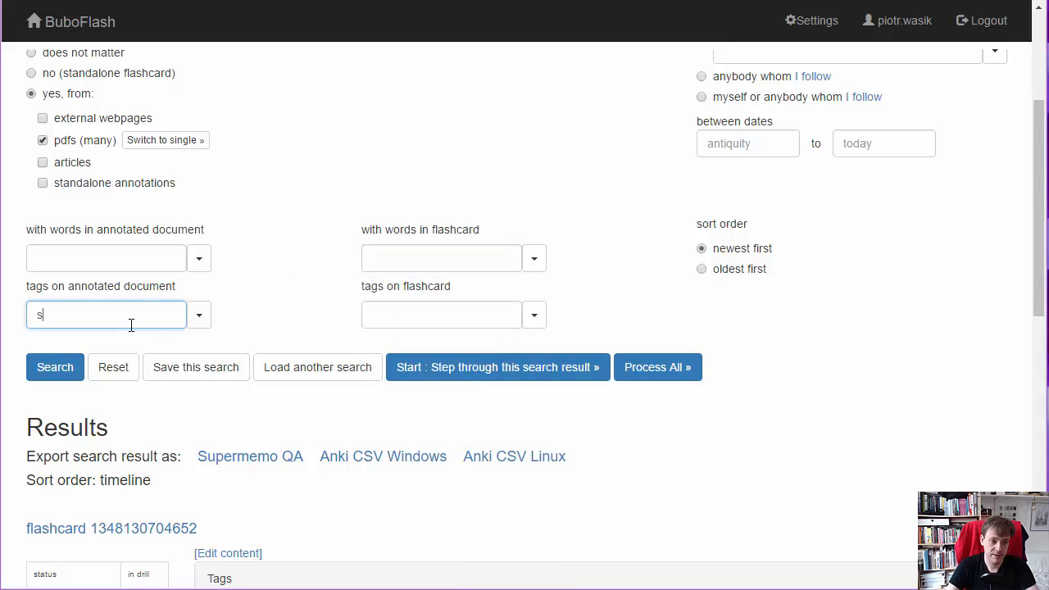
text(ch)
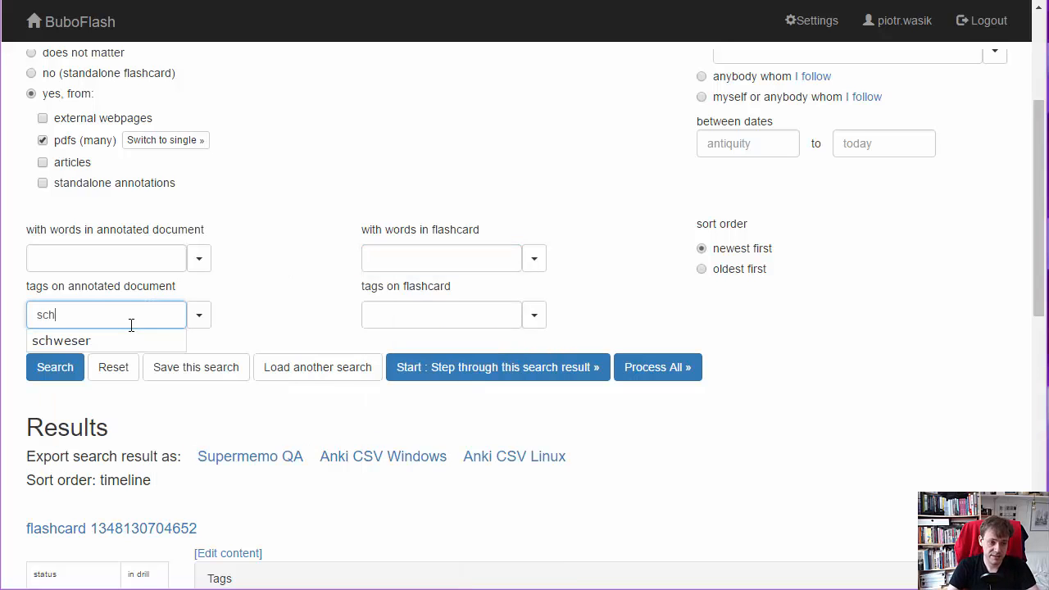
key(Down)
key(Return)
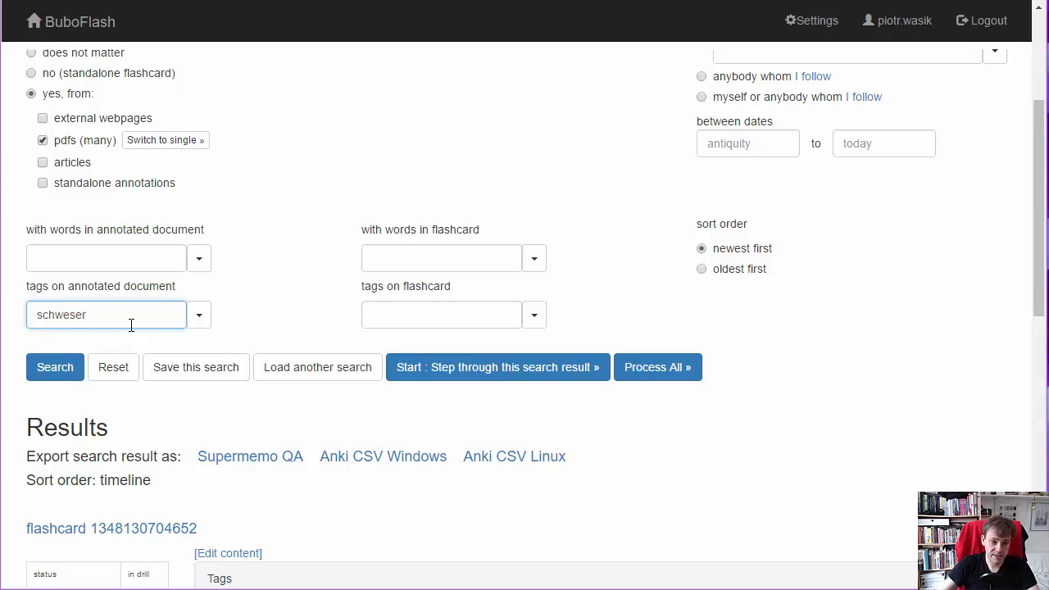
click(53, 378)
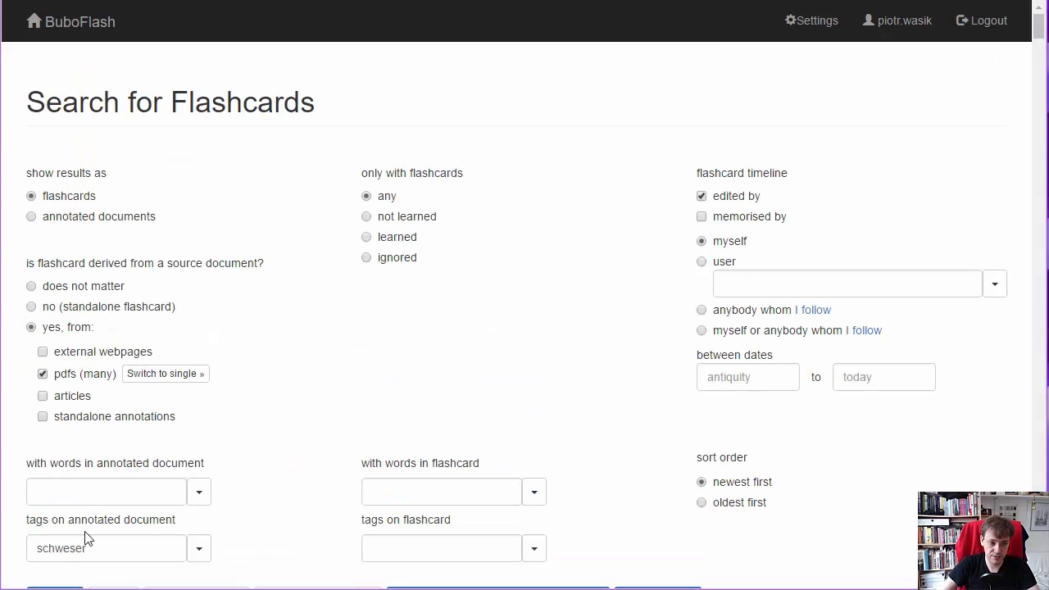
- Open the source PDF page of the flashcard comparing Veblen and Giffen goods and review its highlighted passages and annotations
drag(1042, 38, 1044, 96)
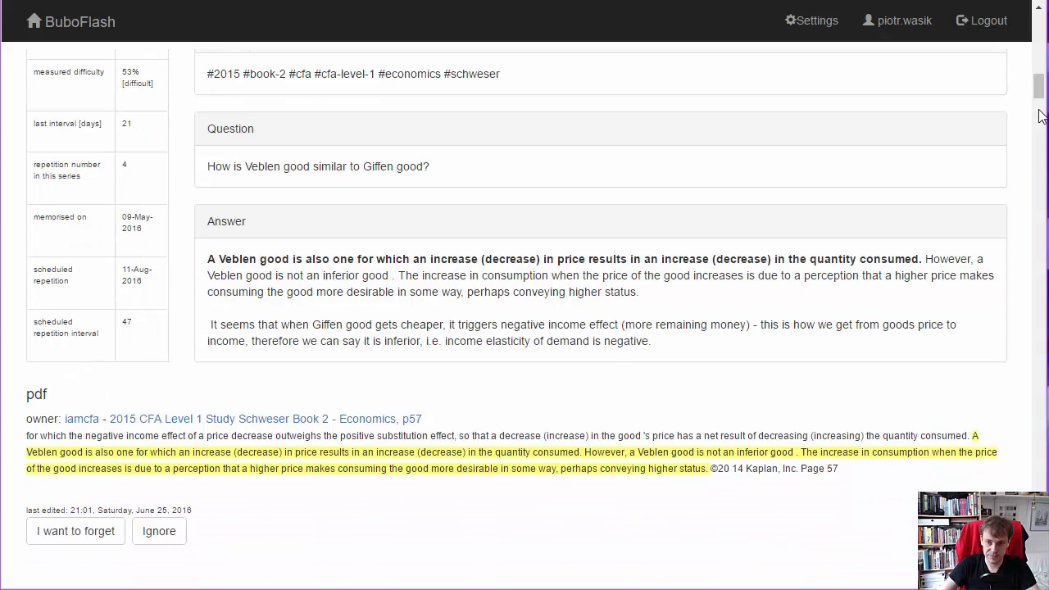
click(387, 426)
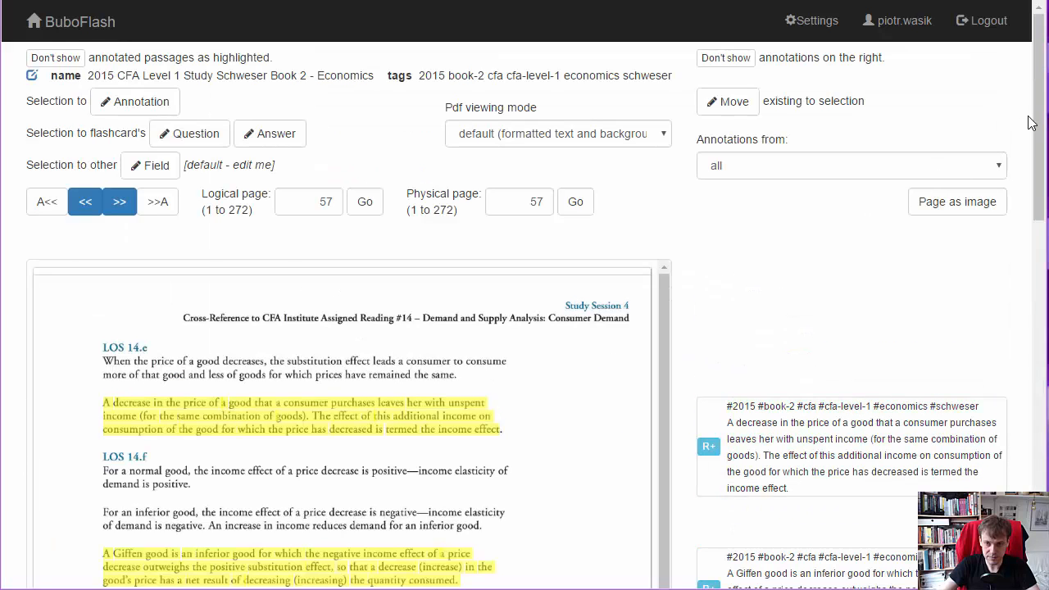
scroll(1030, 122, down, 2)
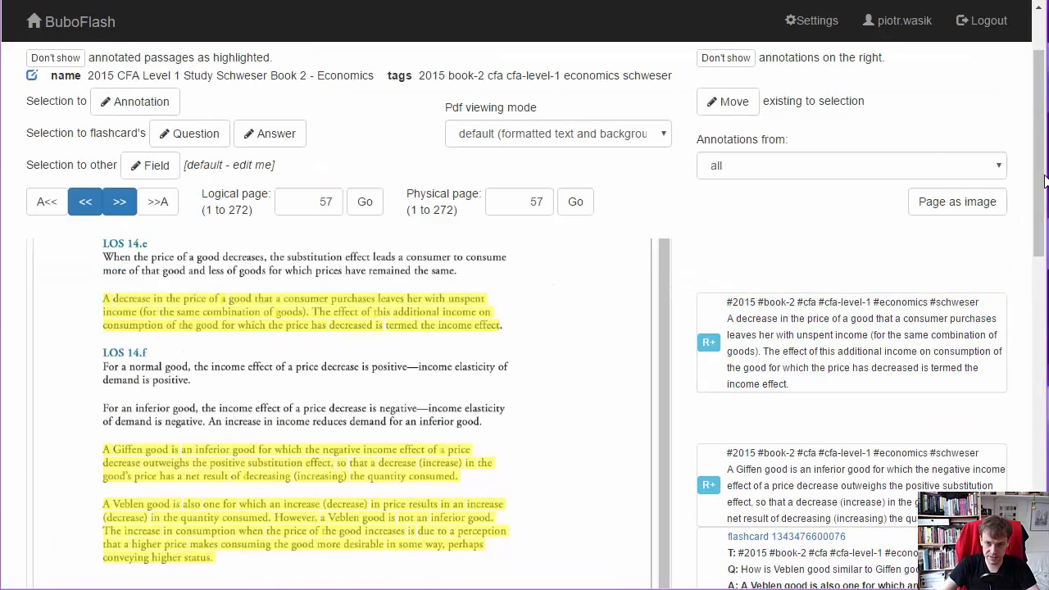
mouse_move(1044, 180)
mouse_down()
mouse_move(1023, 327)
mouse_move(1029, 491)
mouse_up()
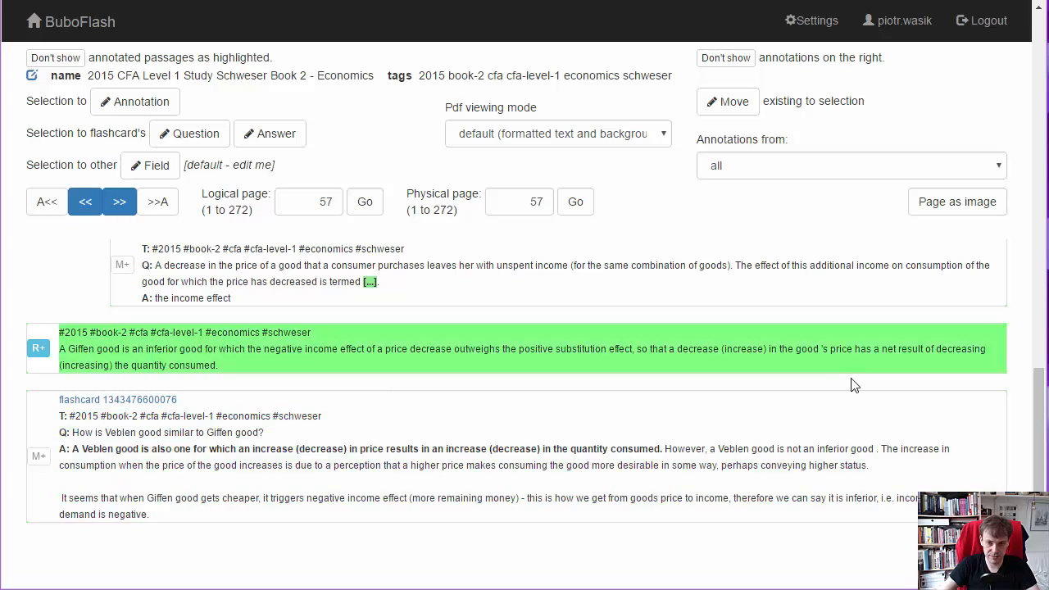
scroll(1037, 397, up, 5)
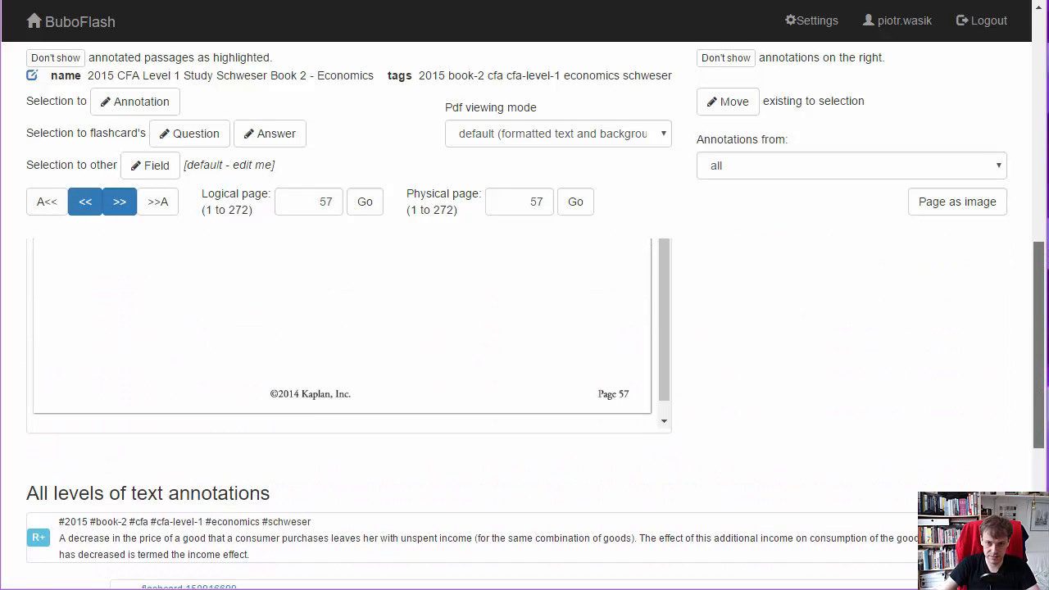
- From the home page, start making a new image from an internet image file
click(97, 31)
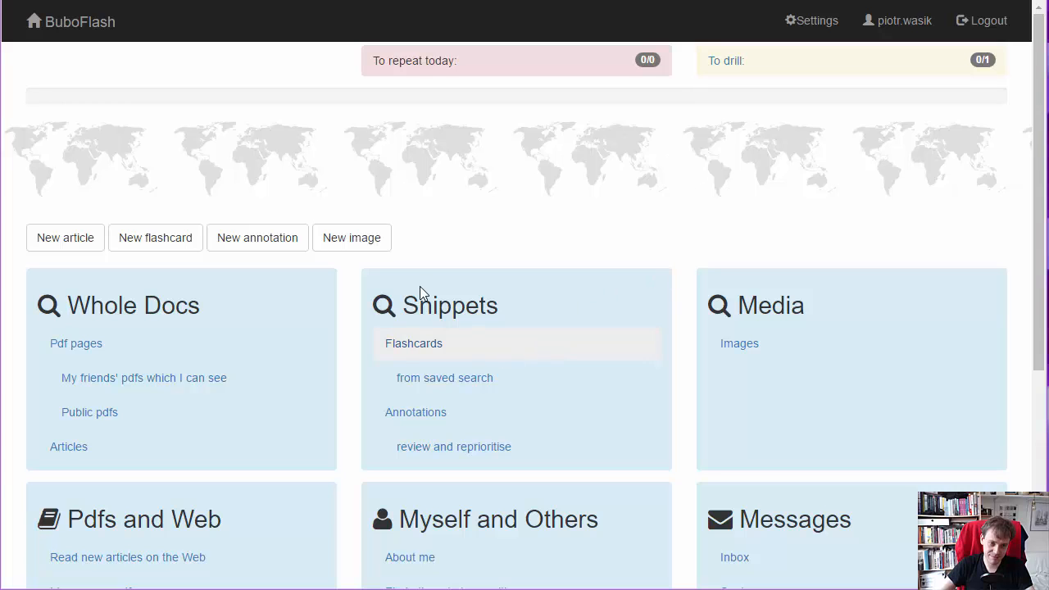
click(370, 245)
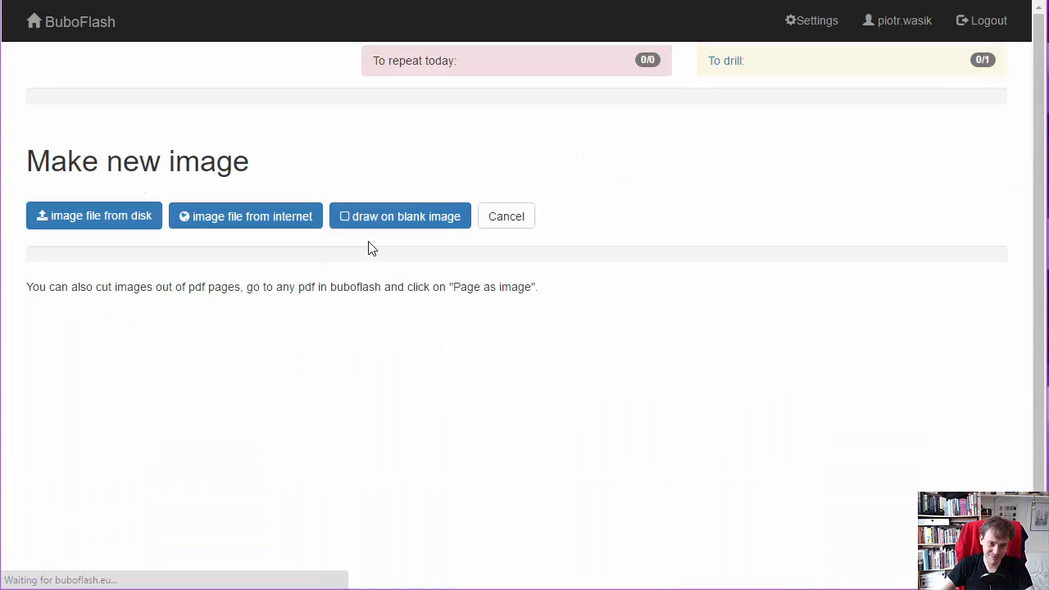
click(286, 226)
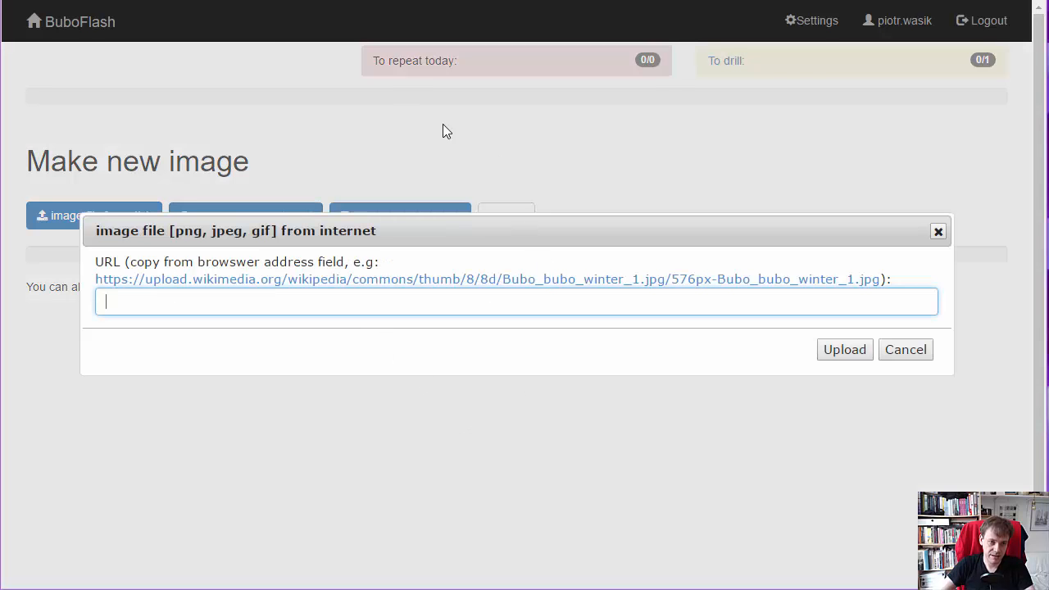
- In a new browser tab, search Google Images for "goliath beetle" and open the full-size Wikipedia picture Goliath_beetle.jpg
key(ctrl+t)
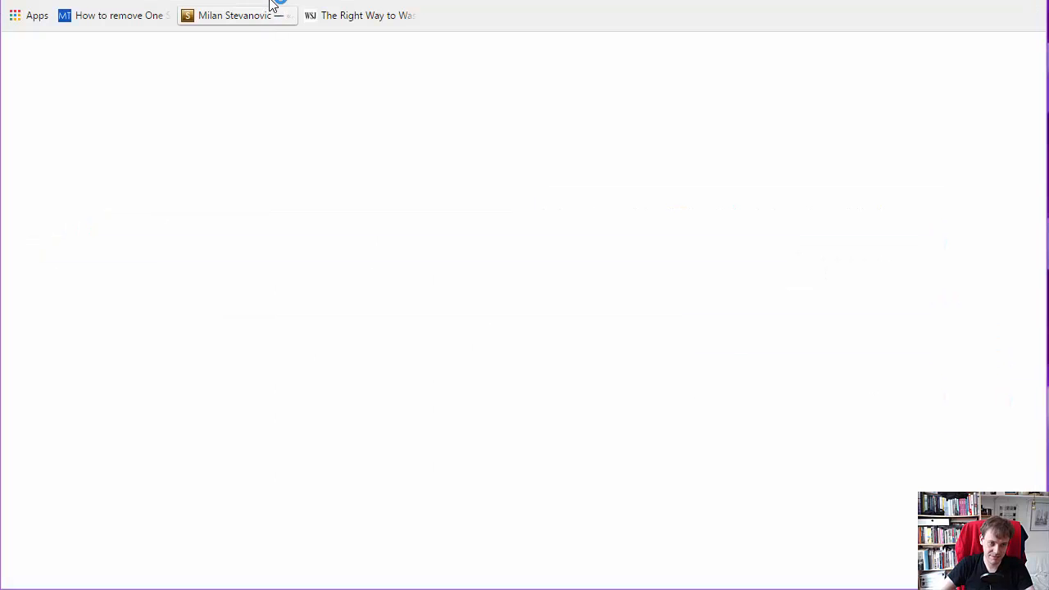
text(goli)
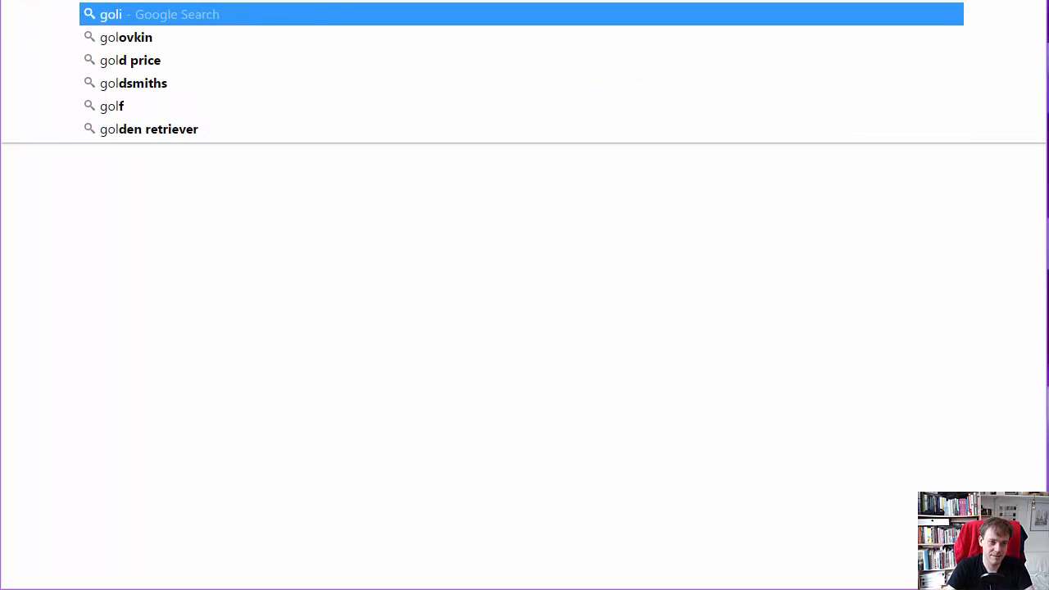
text(ath beetle)
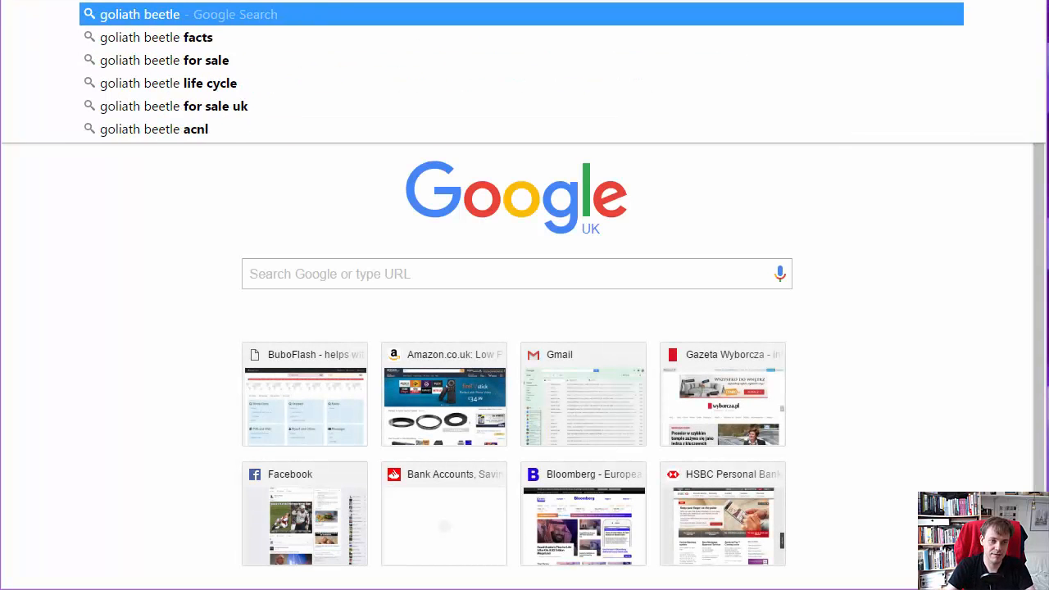
key(Return)
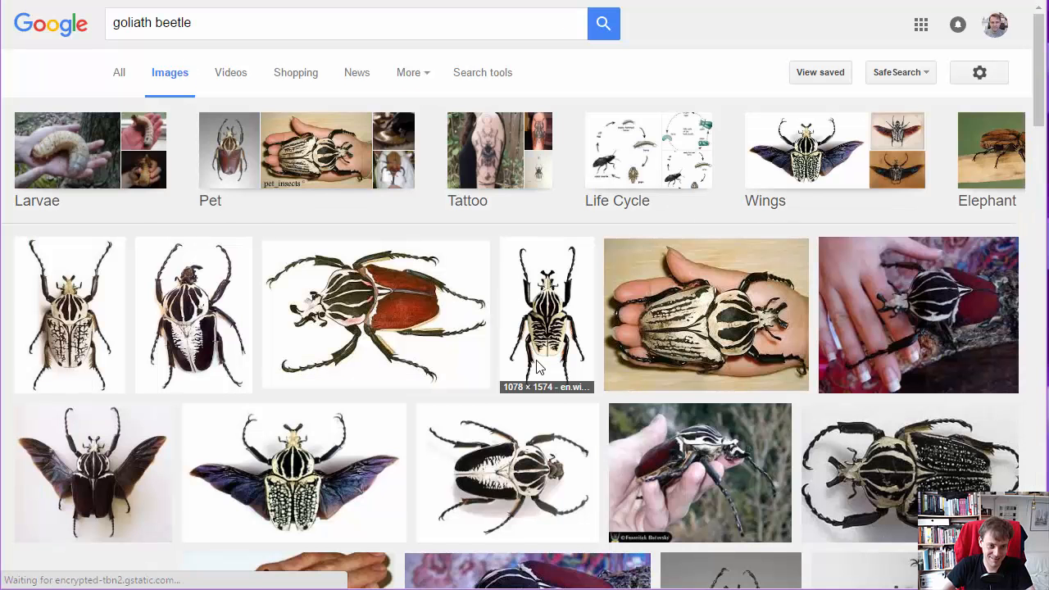
click(209, 330)
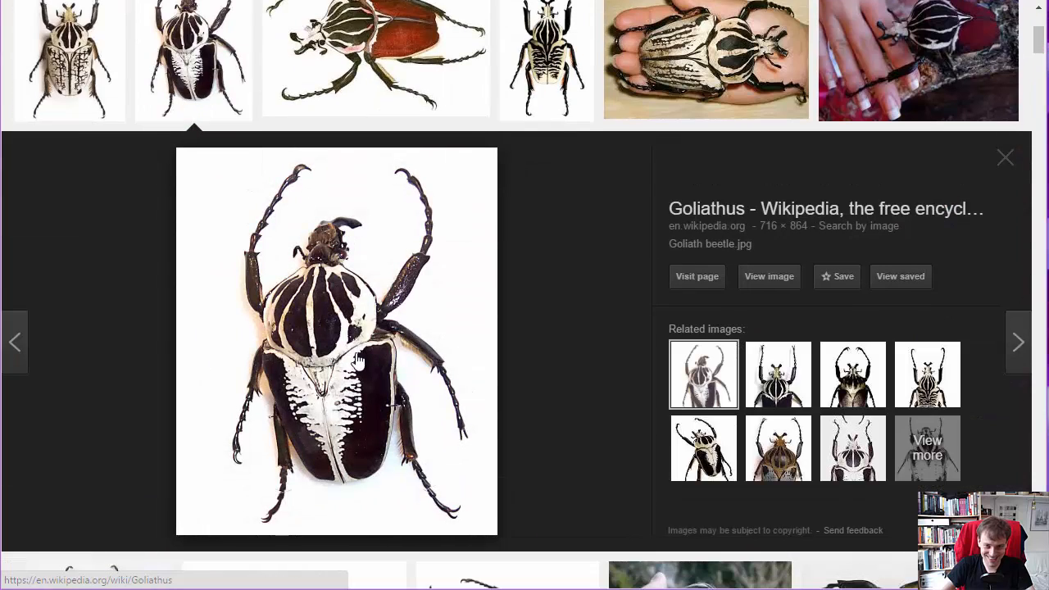
click(762, 279)
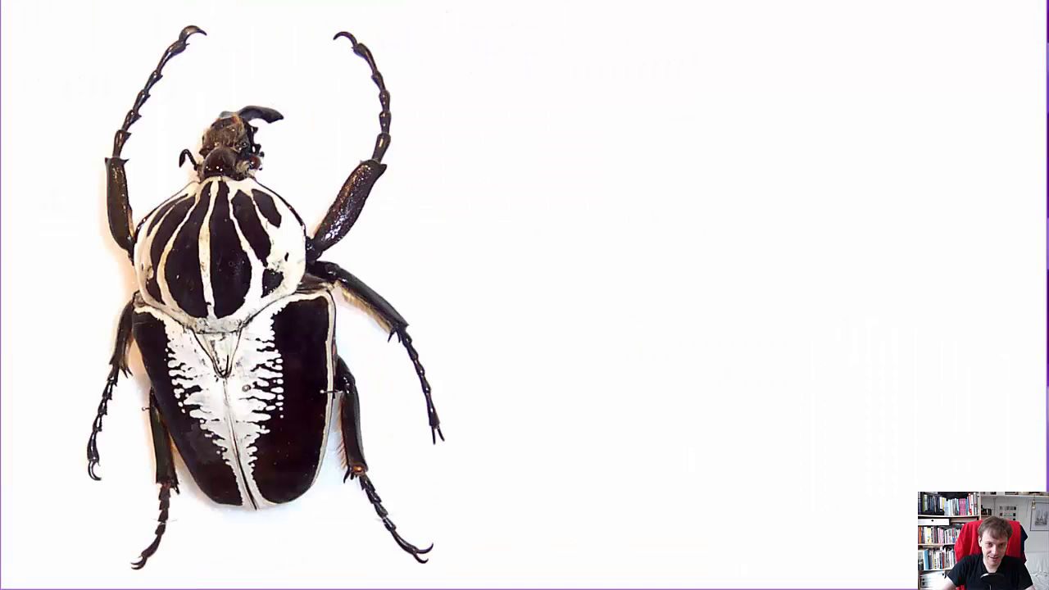
- Copy the address of the Goliath_beetle.jpg image, paste it as the new image's URL in BuboFlash and upload it
drag(524, 0, 524, 24)
click(584, 11)
key(ctrl+c)
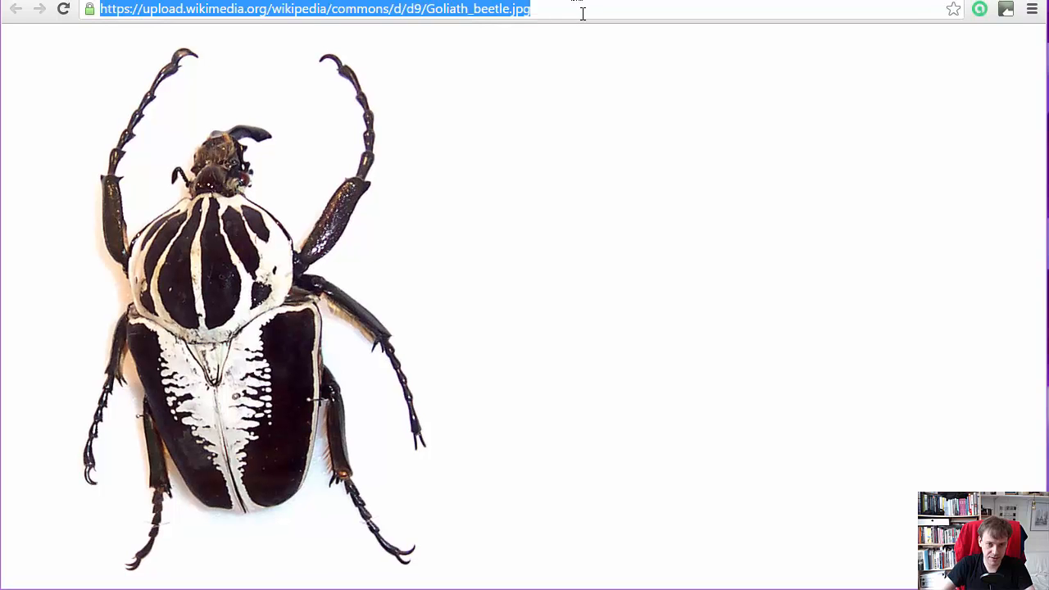
click(98, 0)
key(ctrl+v)
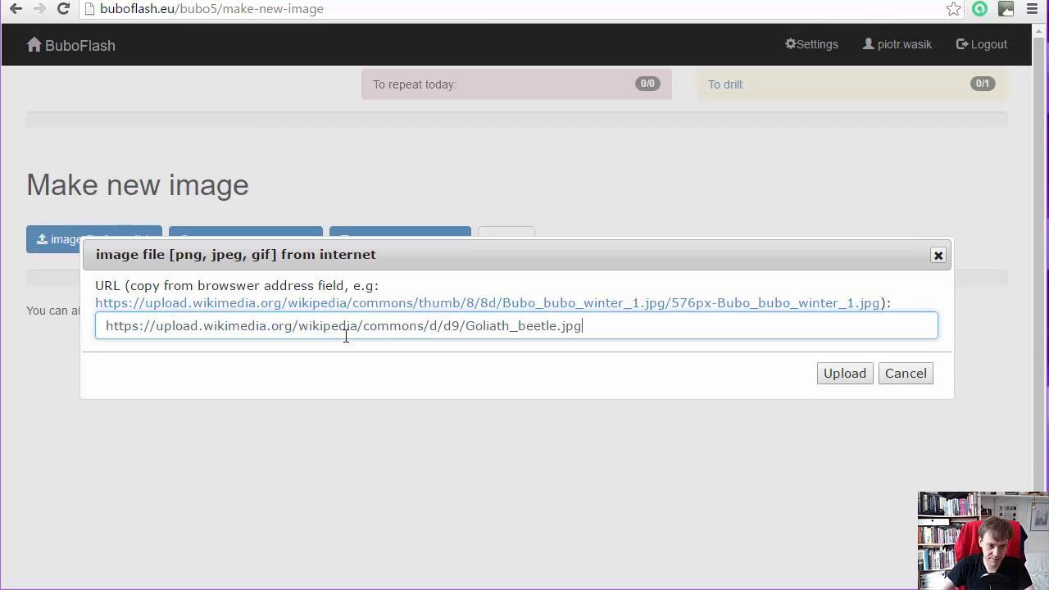
click(845, 371)
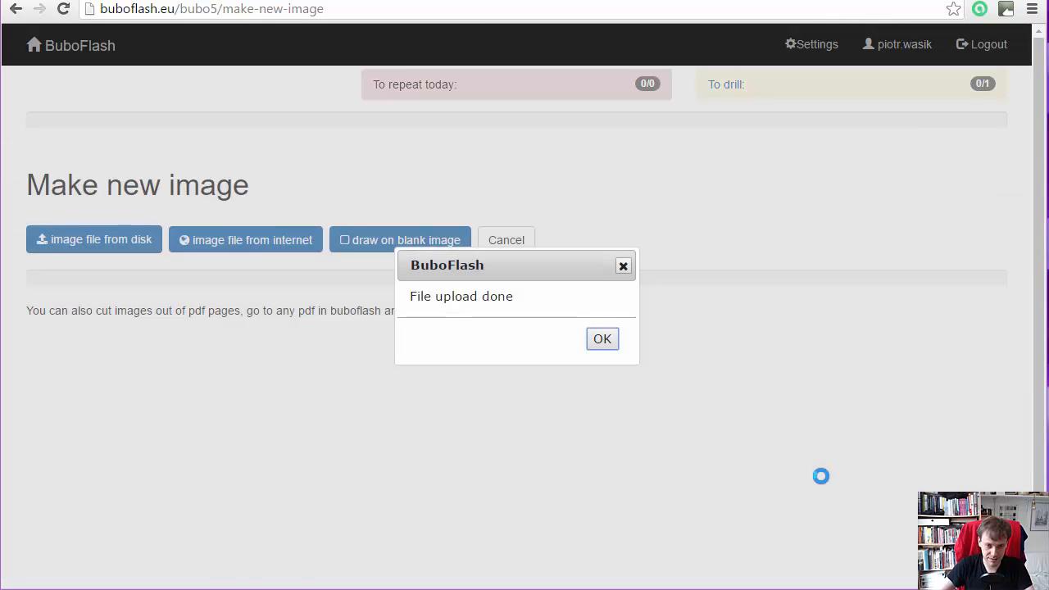
click(598, 340)
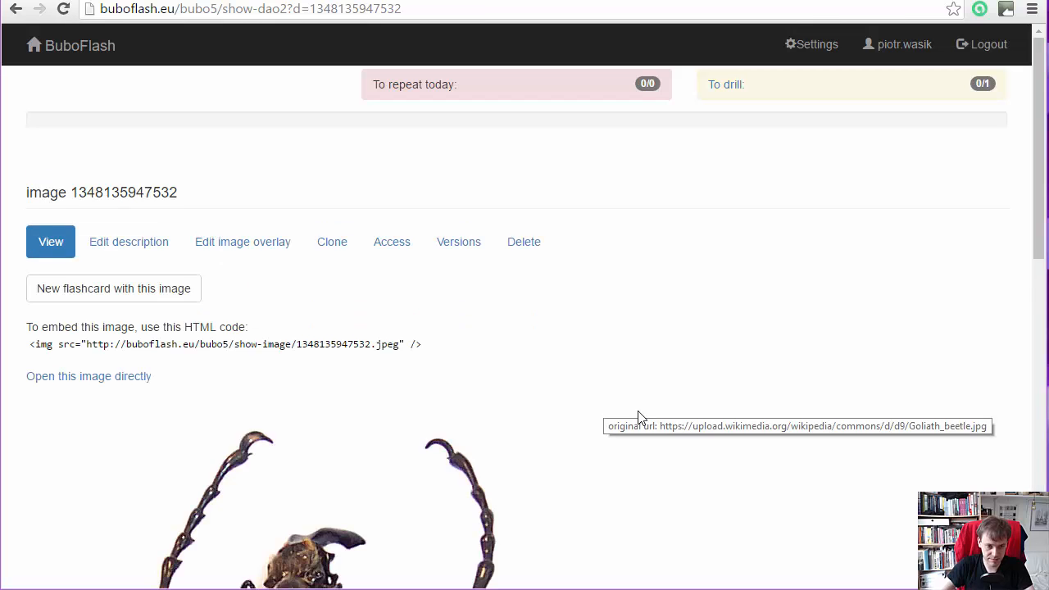
- Create a new flashcard with the uploaded beetle image in a separate browser tab
drag(1041, 200, 1040, 169)
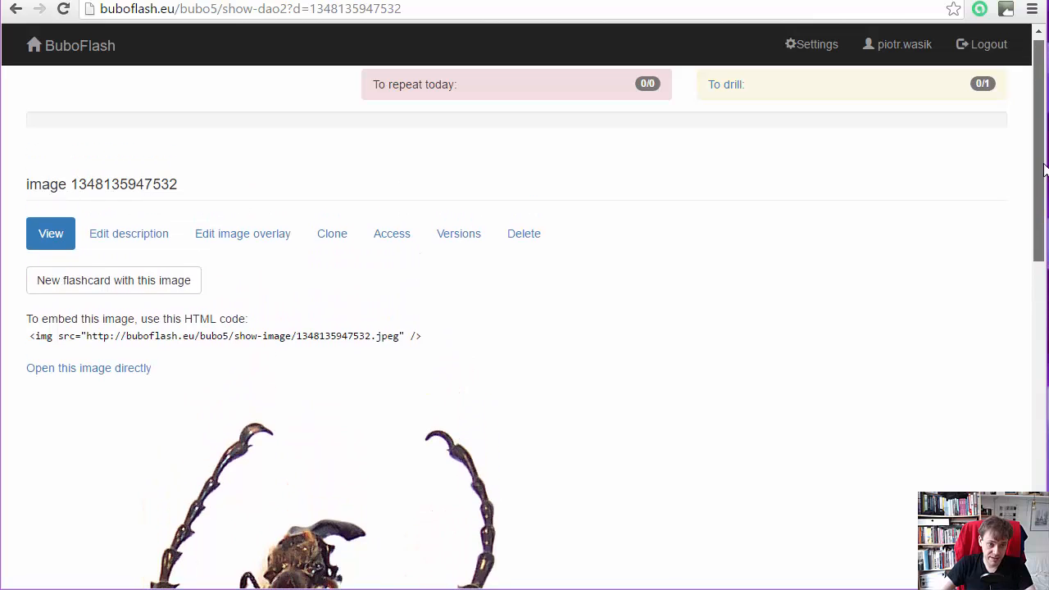
right_click(159, 281)
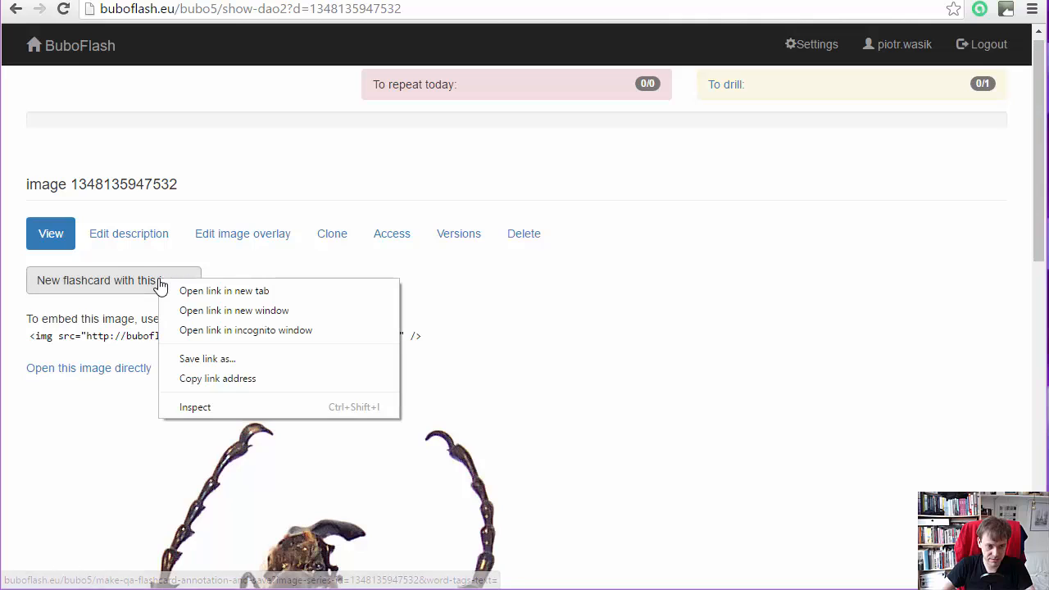
click(269, 292)
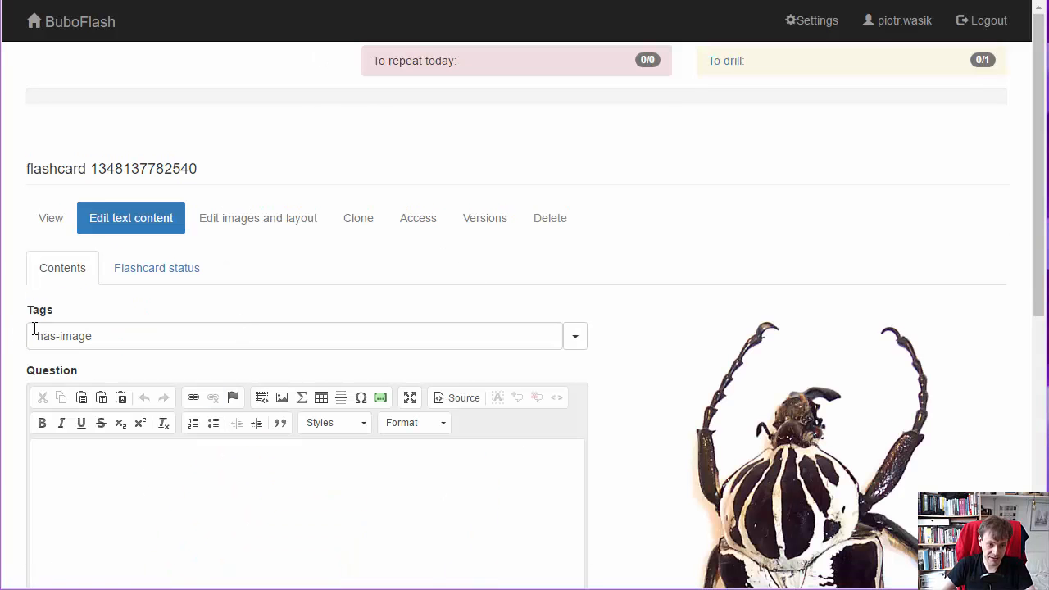
- Add the tag "entomology" after has-image and enter the question "What kind of beetle is it?"
click(144, 344)
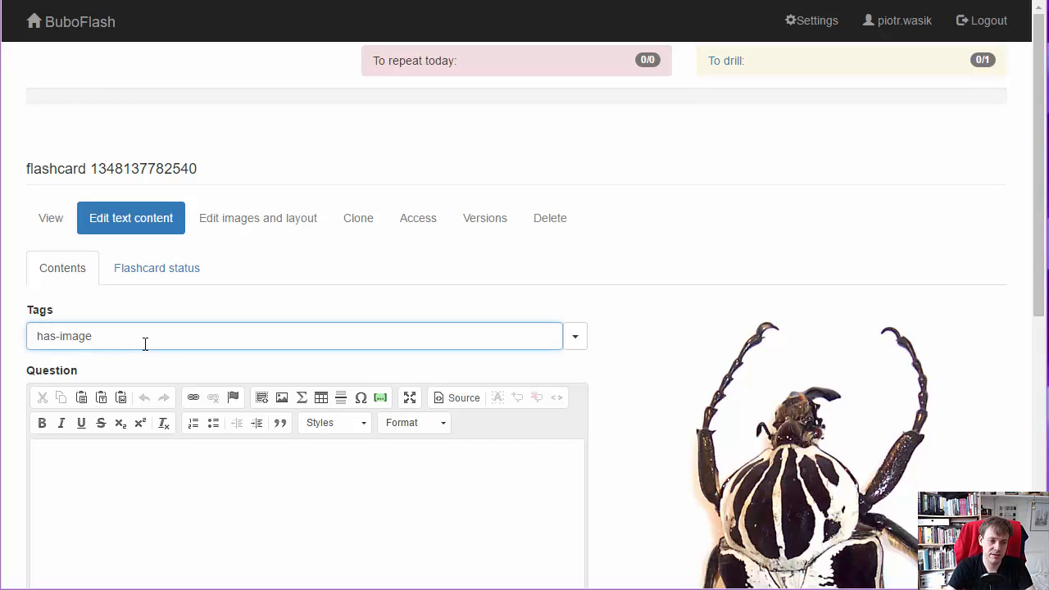
text(e)
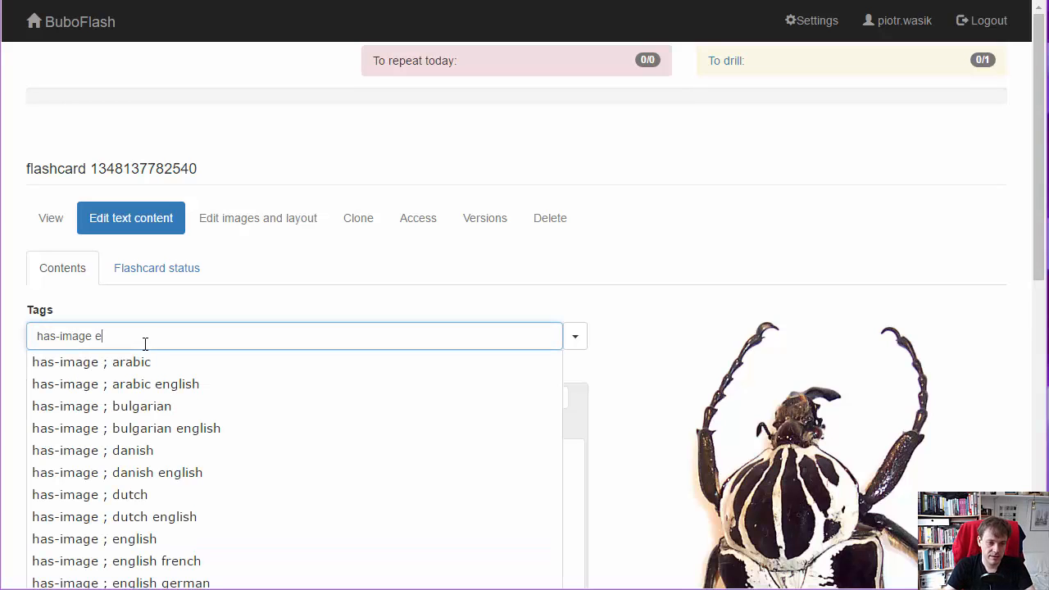
text(ntomology)
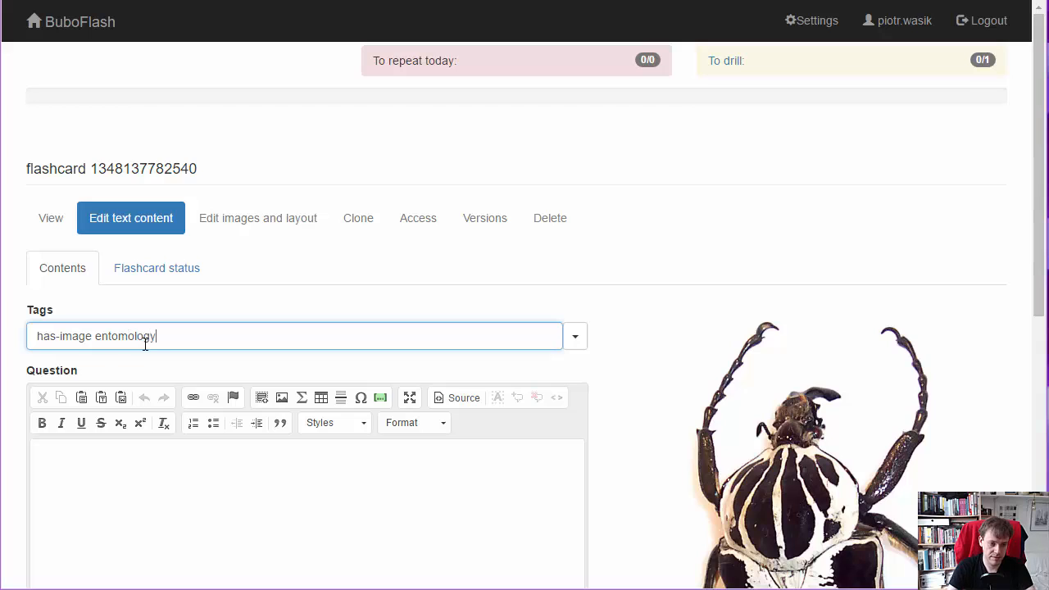
key(Tab)
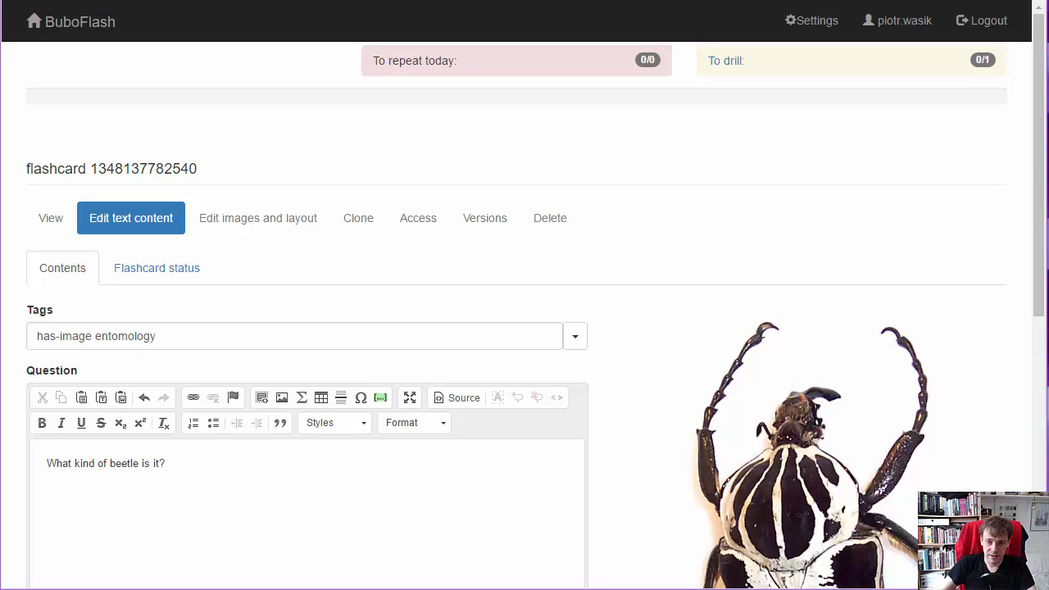
- Enter "Goliath beetle" as the flashcard's answer and save the changes
scroll(1009, 347, down, 5)
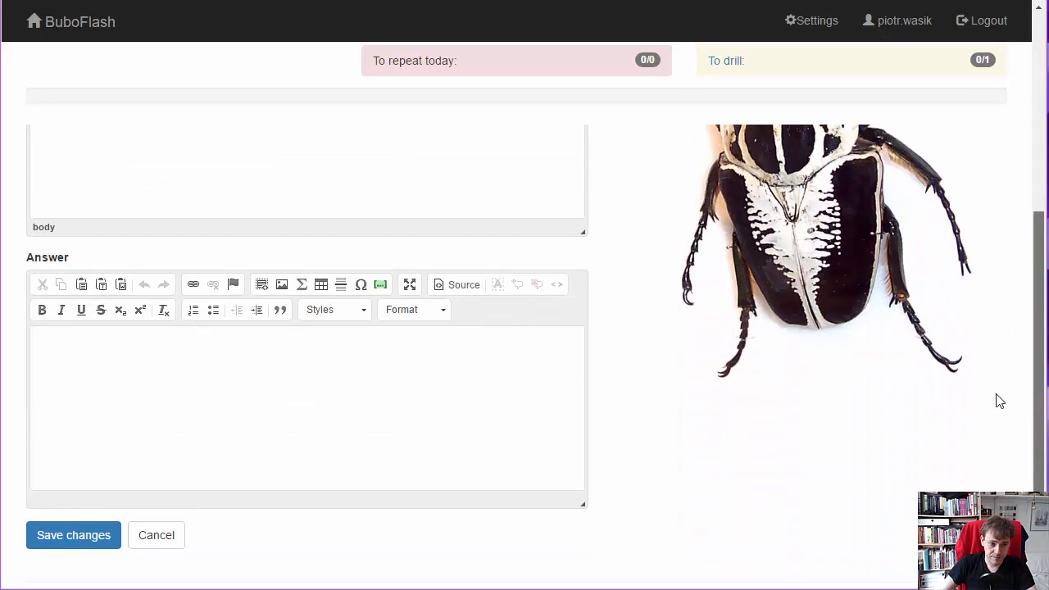
click(156, 406)
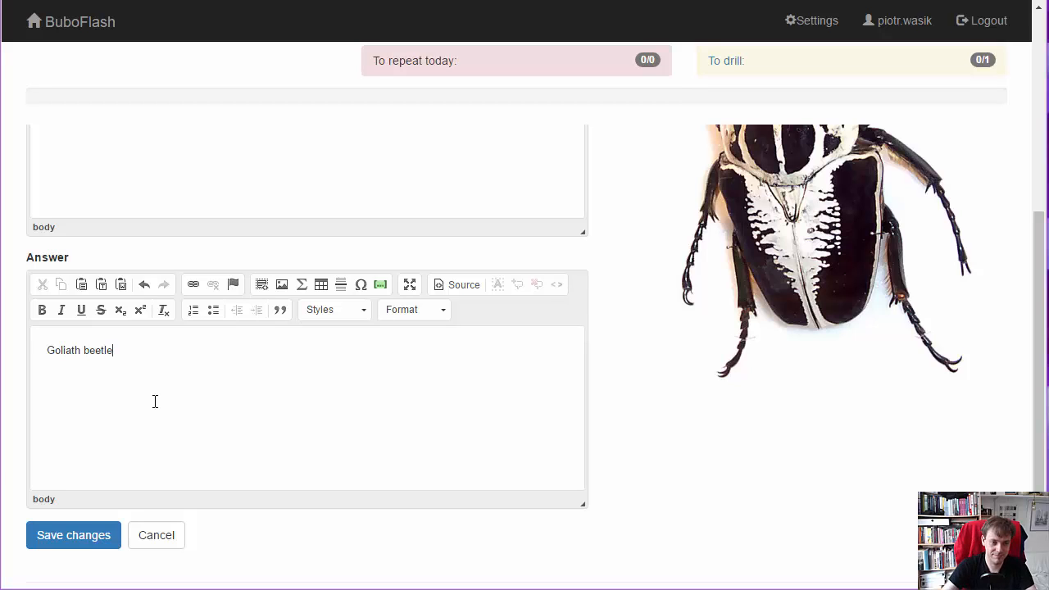
click(84, 537)
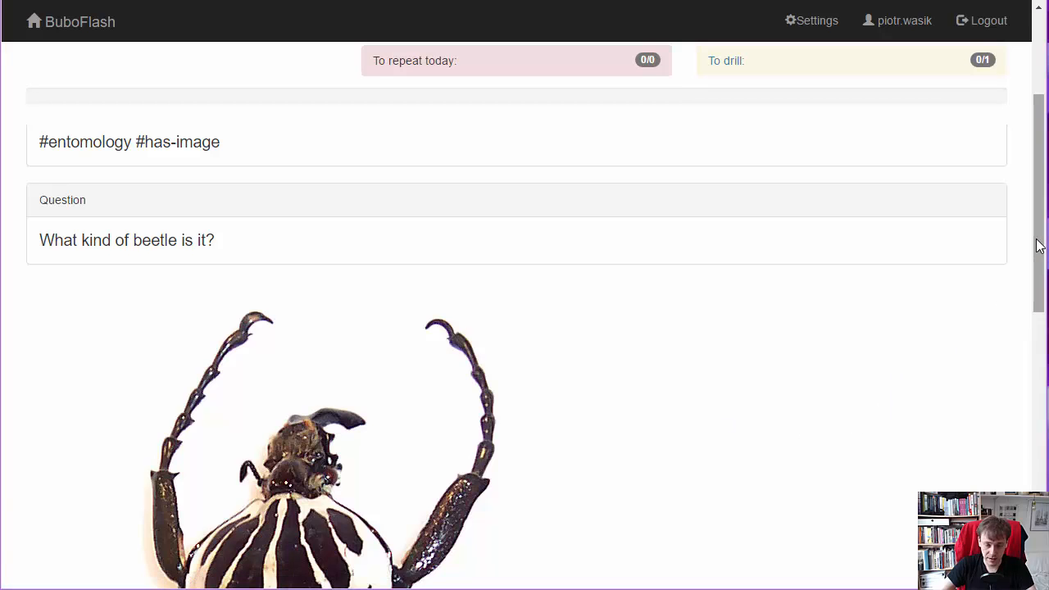
- Set the flashcard's text and images position to "text left, images right" and save the layout
drag(1039, 246, 1030, 159)
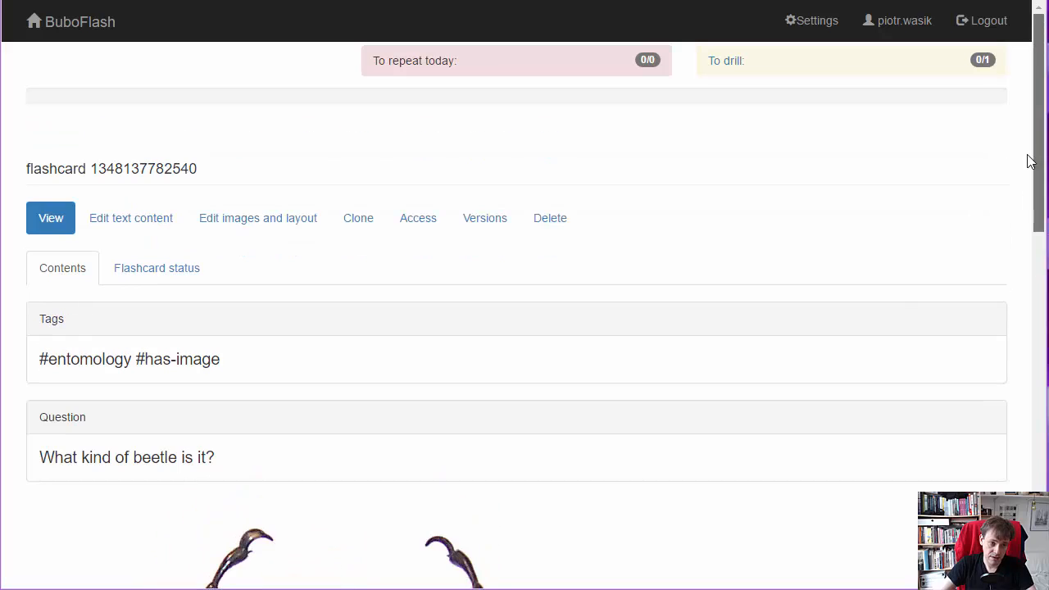
click(260, 230)
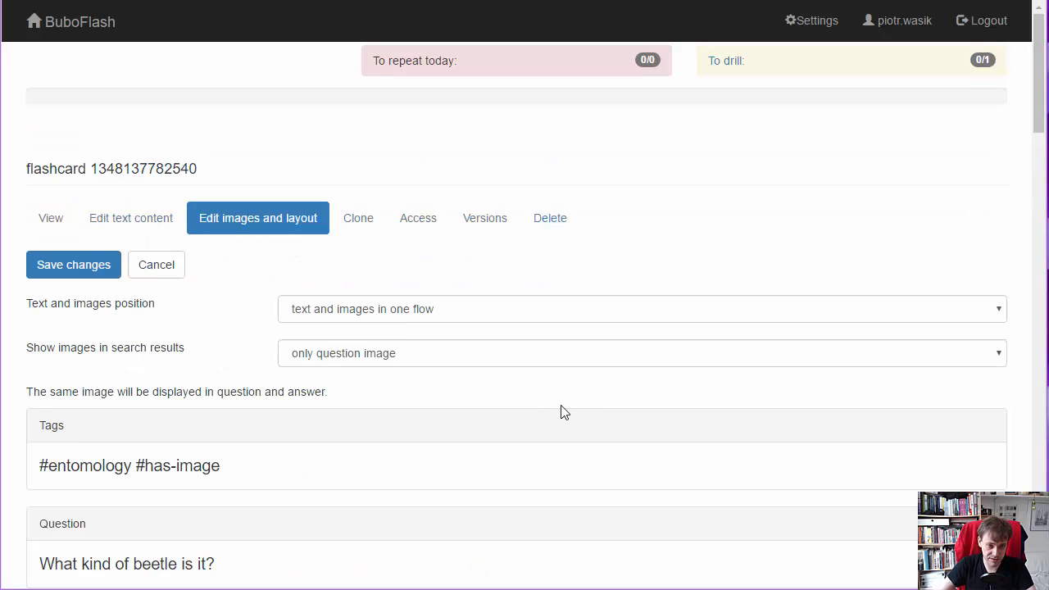
click(397, 310)
click(396, 332)
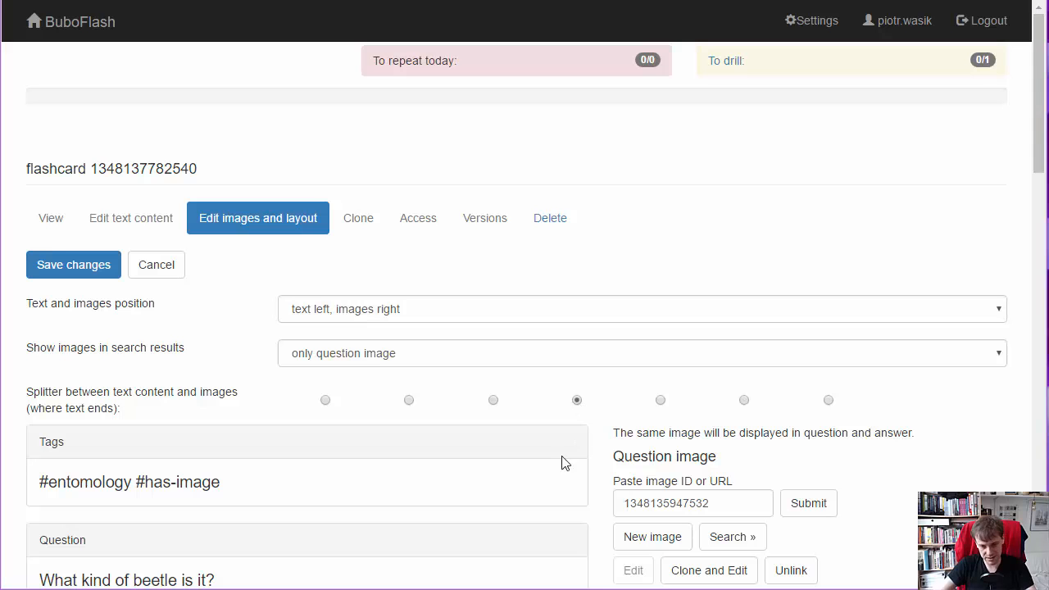
mouse_move(1040, 121)
mouse_down()
mouse_move(1016, 483)
mouse_move(1016, 139)
mouse_up()
click(73, 210)
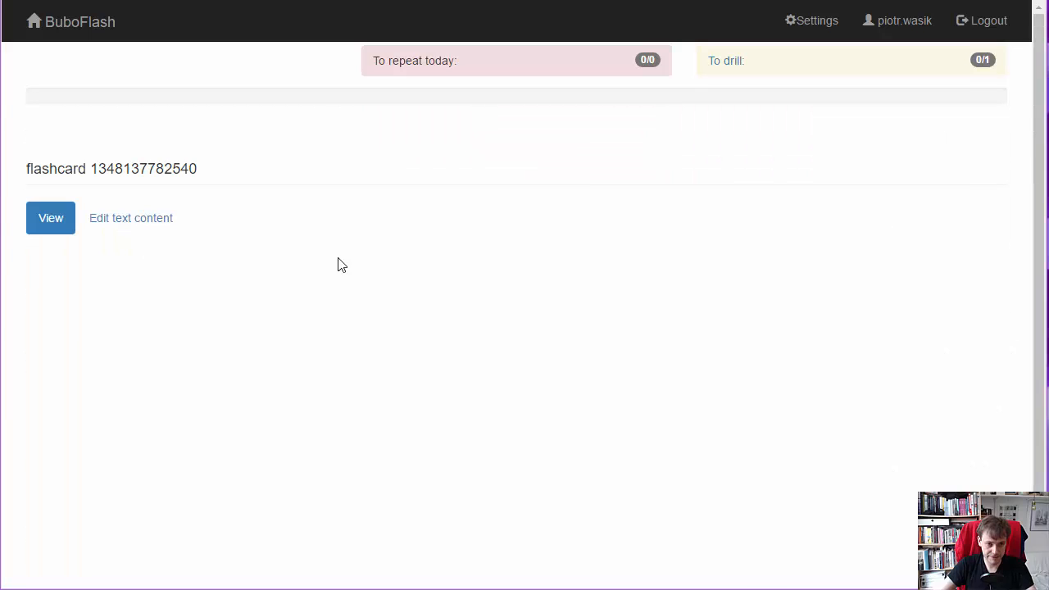
mouse_move(1039, 139)
mouse_down()
mouse_move(1043, 270)
mouse_move(1043, 121)
mouse_up()
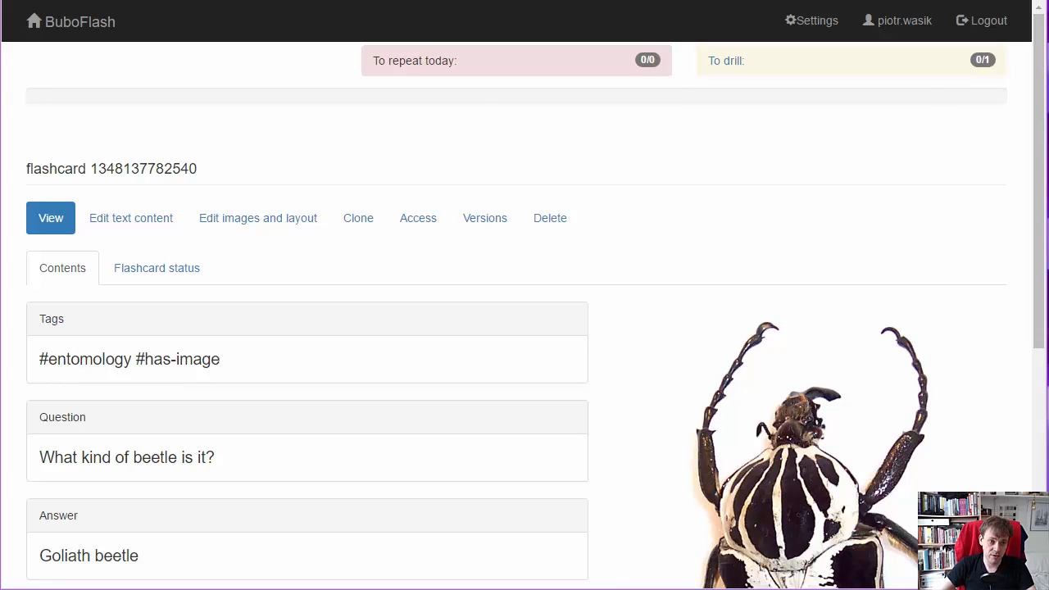
- From the home page, create a new blank image to draw on, 512 wide and 512 high
click(78, 25)
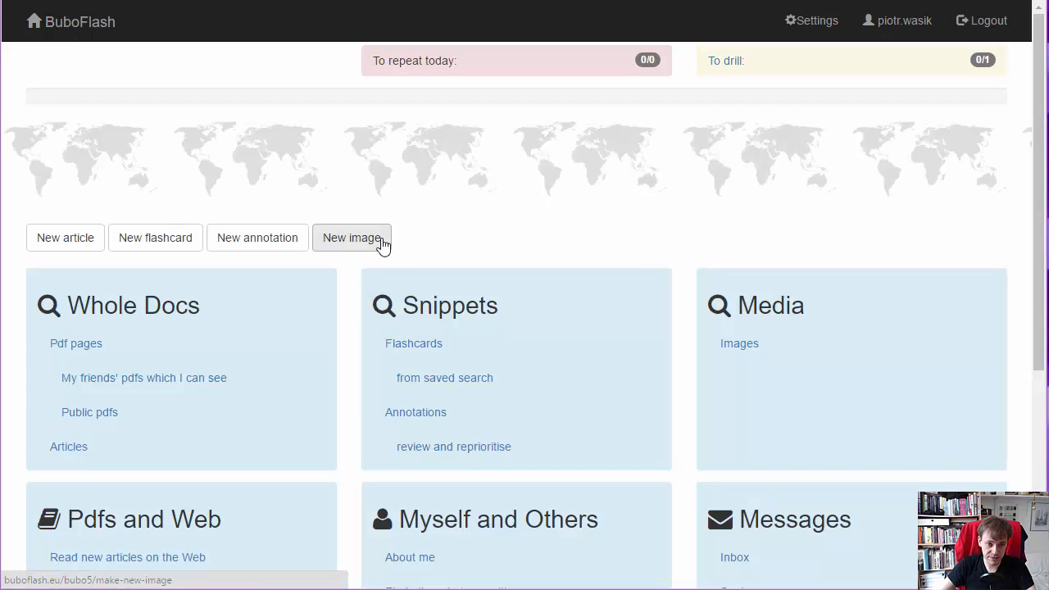
click(382, 244)
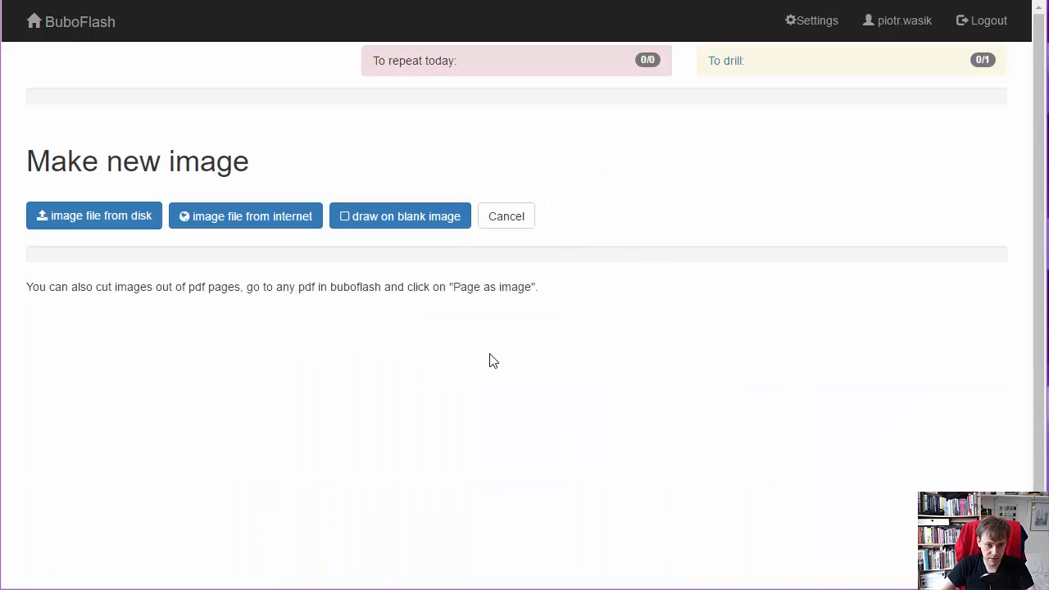
click(438, 228)
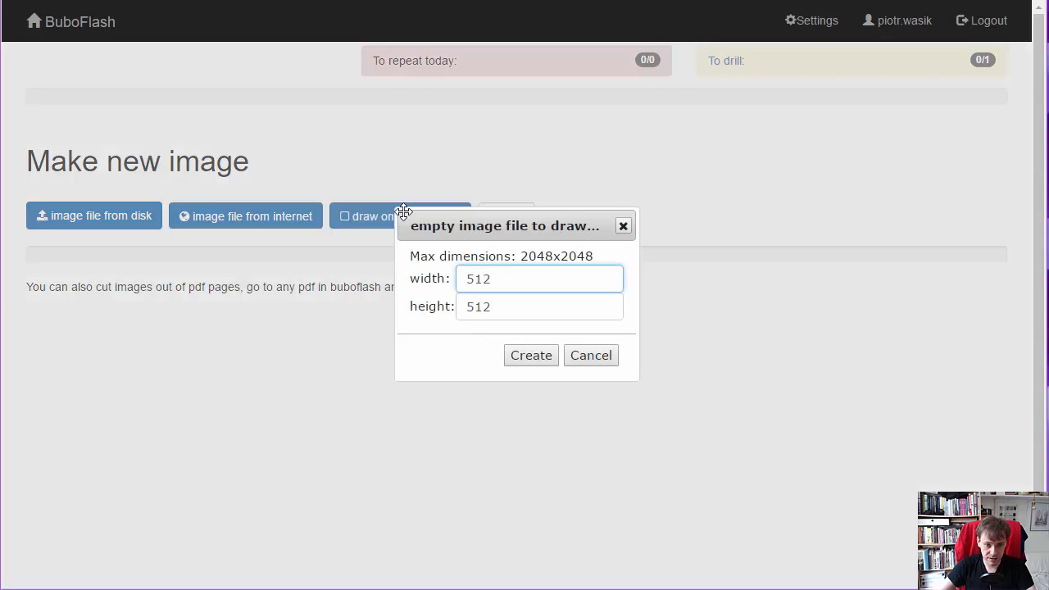
click(532, 356)
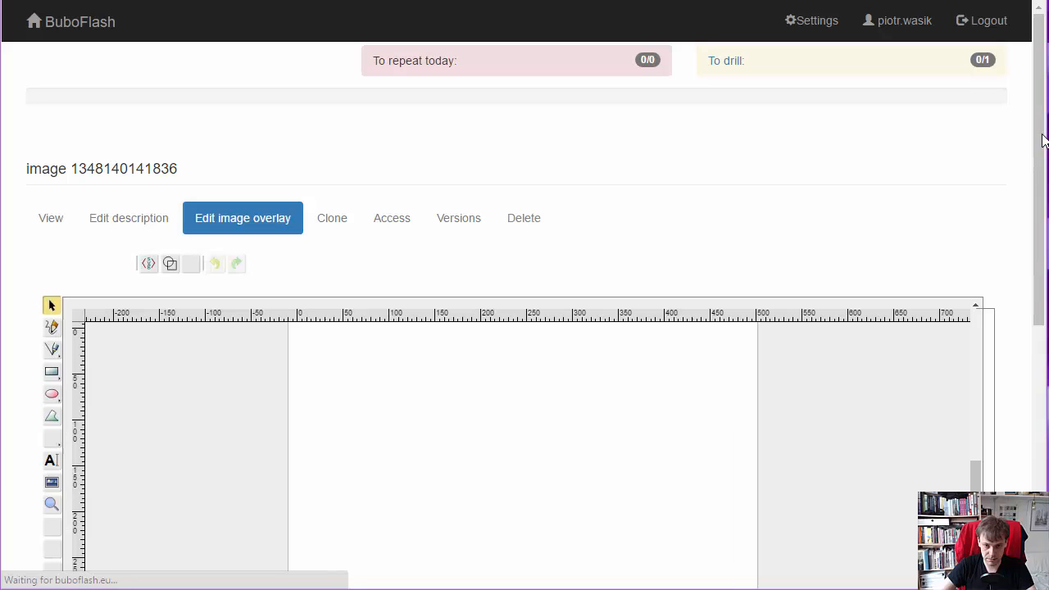
- Handwrite the word "WELCOME" with the Pencil tool across the upper part of the blank canvas
drag(1041, 141, 1042, 274)
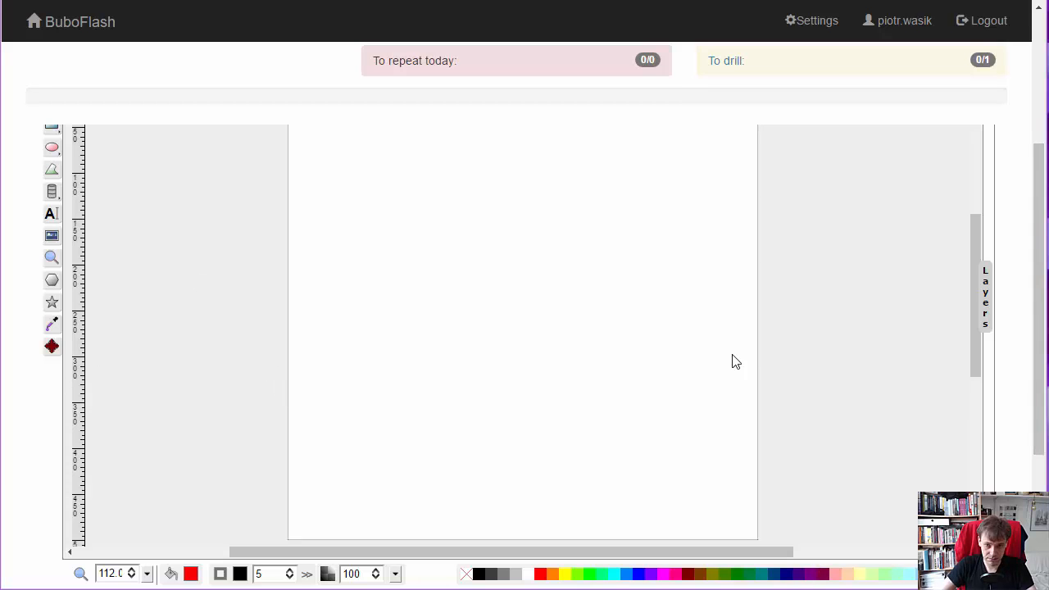
drag(1043, 271, 1039, 204)
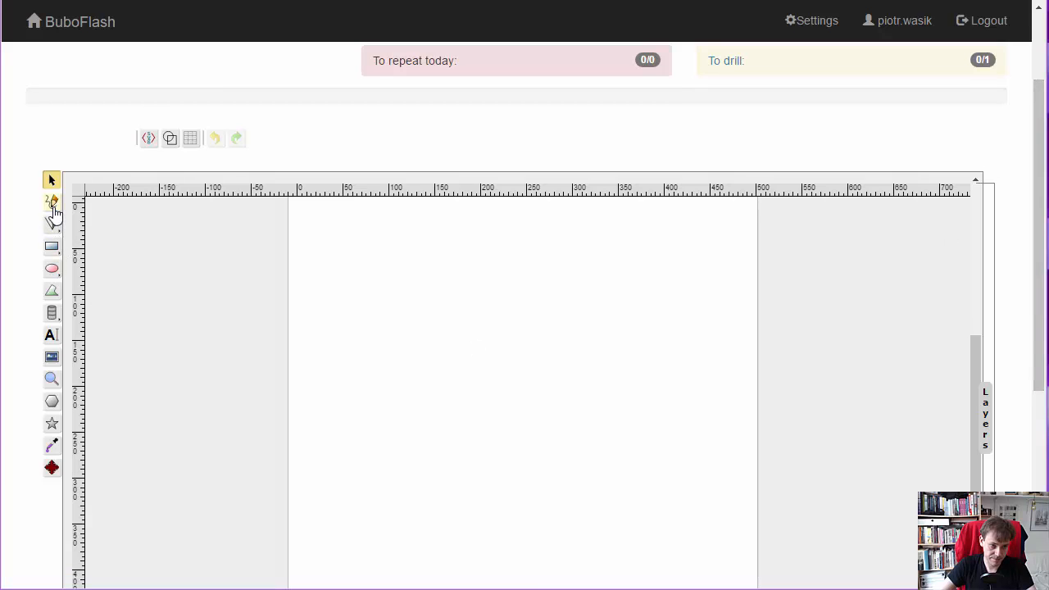
click(51, 202)
drag(1040, 216, 1038, 271)
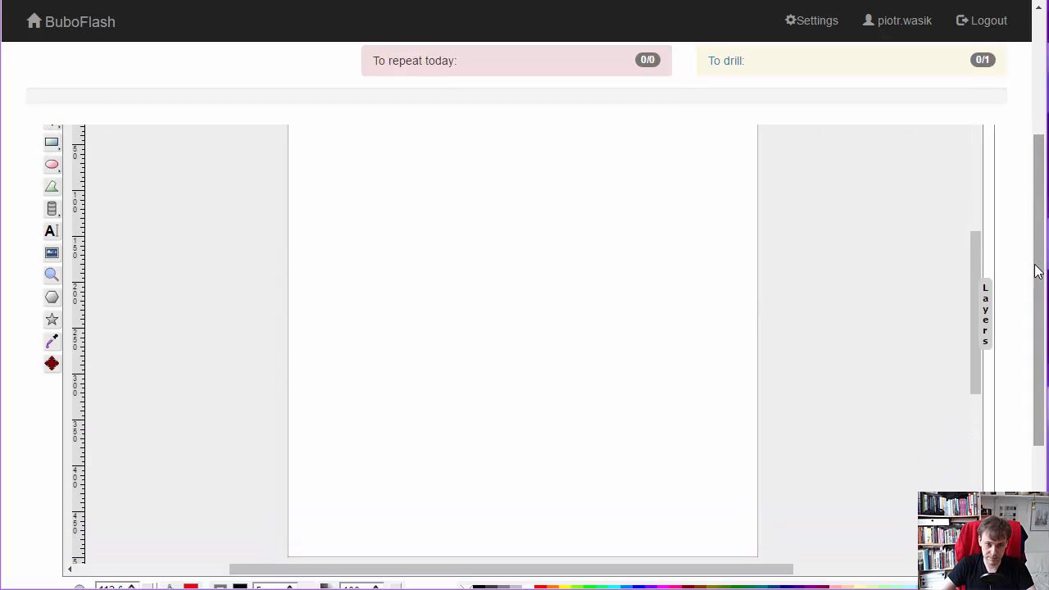
mouse_move(341, 154)
mouse_down()
mouse_move(353, 181)
mouse_move(423, 151)
mouse_move(390, 182)
mouse_move(450, 180)
mouse_up()
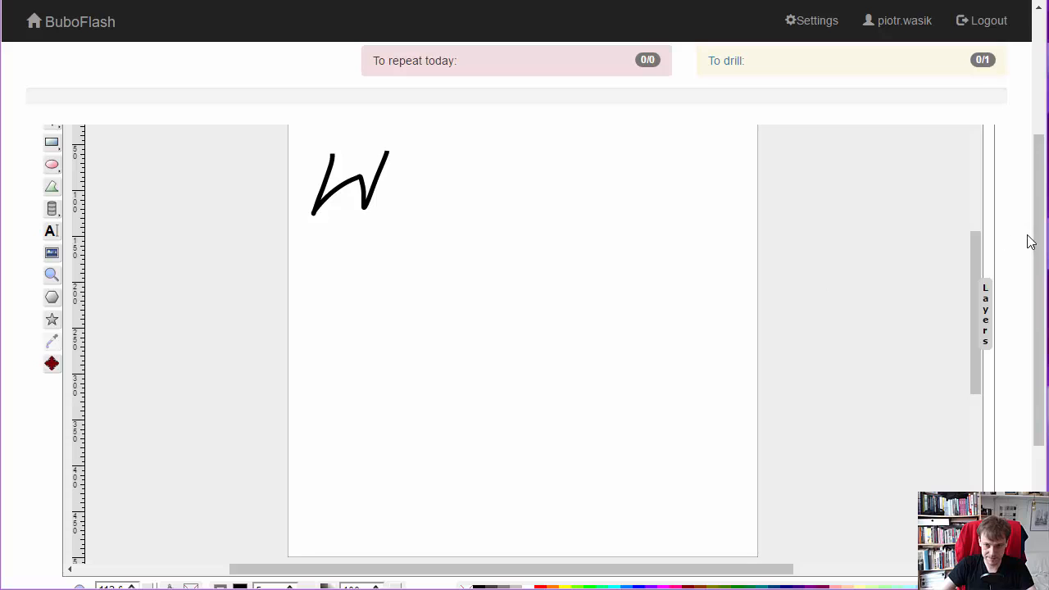
drag(1037, 238, 1046, 189)
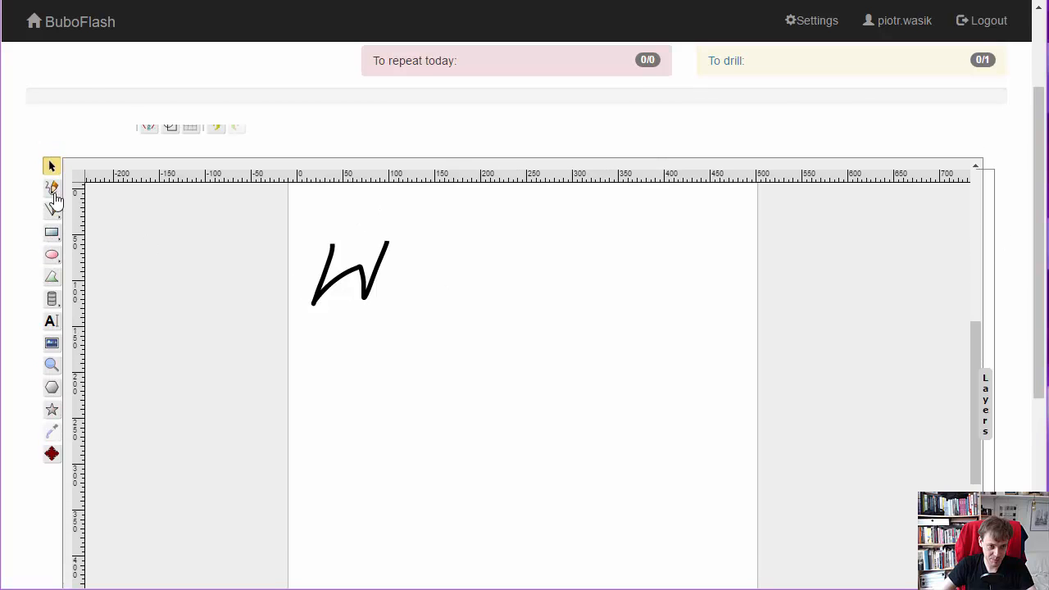
click(52, 190)
mouse_move(396, 285)
mouse_down()
mouse_move(423, 265)
mouse_move(432, 306)
mouse_up()
drag(487, 233, 508, 287)
mouse_move(563, 258)
mouse_down()
mouse_move(538, 304)
mouse_move(551, 297)
mouse_up()
mouse_move(628, 274)
mouse_down()
mouse_move(609, 323)
mouse_move(642, 307)
mouse_move(639, 270)
mouse_move(657, 311)
mouse_move(693, 302)
mouse_move(697, 323)
mouse_move(725, 312)
mouse_move(713, 337)
mouse_up()
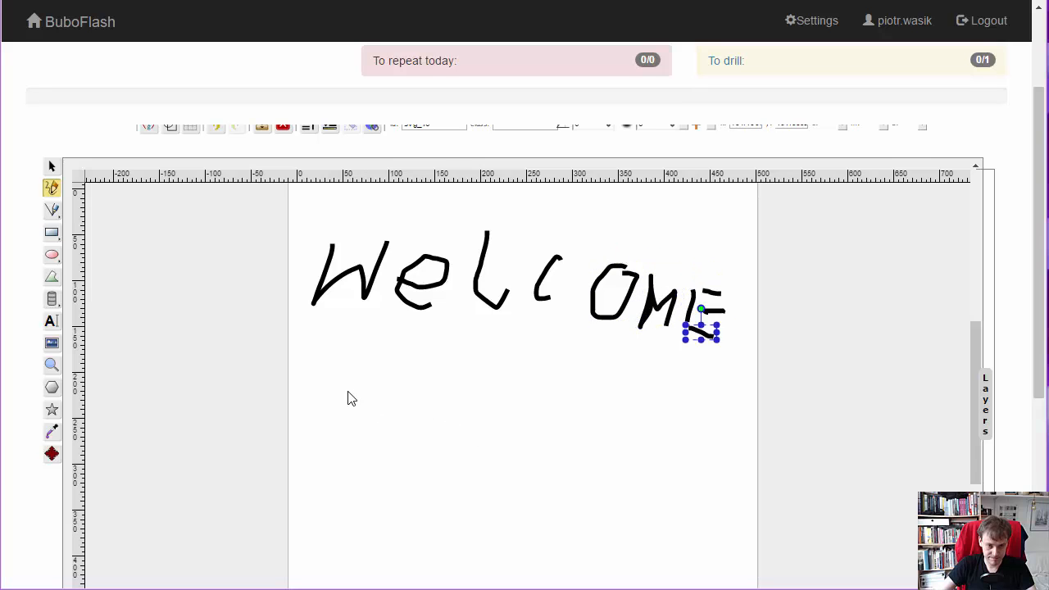
- Handwrite "to bubo" on a second line beneath "WELCOME" and save the drawing
mouse_move(331, 367)
mouse_down()
mouse_move(307, 421)
mouse_move(327, 426)
mouse_up()
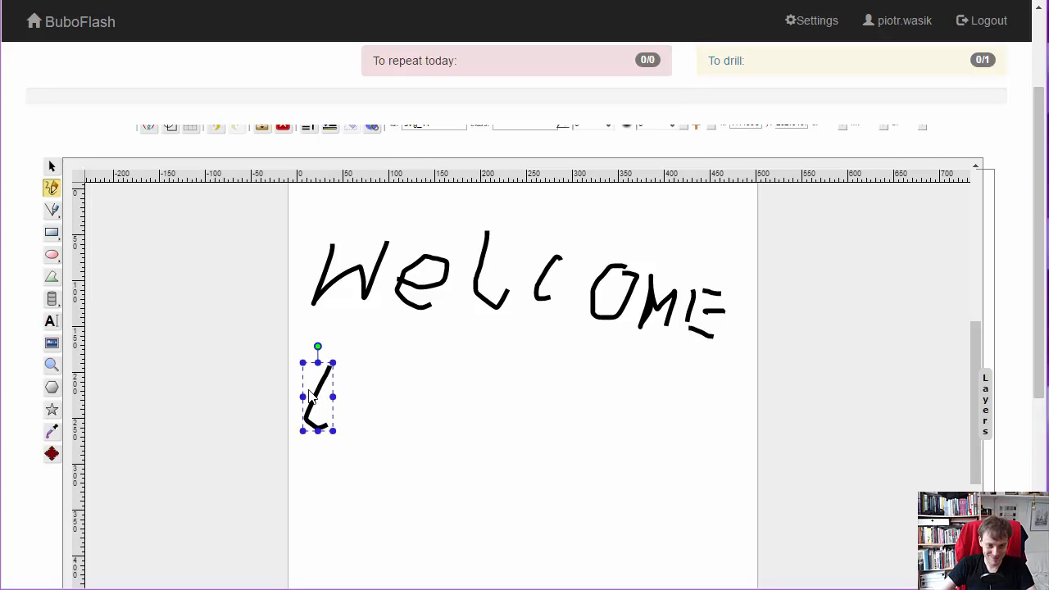
drag(301, 392, 346, 390)
mouse_move(419, 391)
mouse_down()
mouse_move(381, 412)
mouse_move(390, 396)
mouse_up()
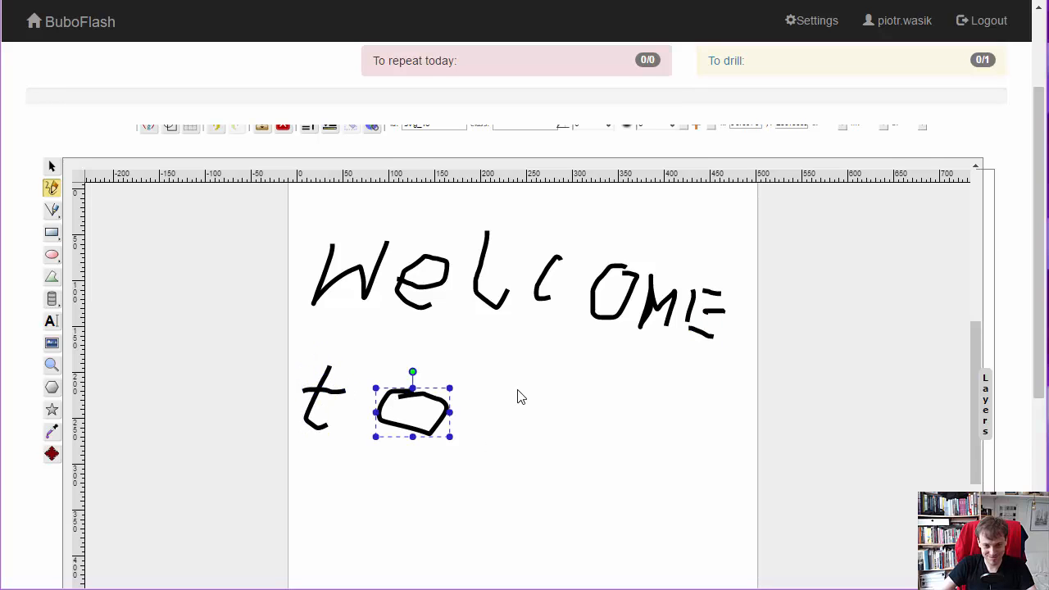
mouse_move(521, 373)
mouse_down()
mouse_move(530, 418)
mouse_move(600, 384)
mouse_move(647, 440)
mouse_move(726, 410)
mouse_move(693, 397)
mouse_up()
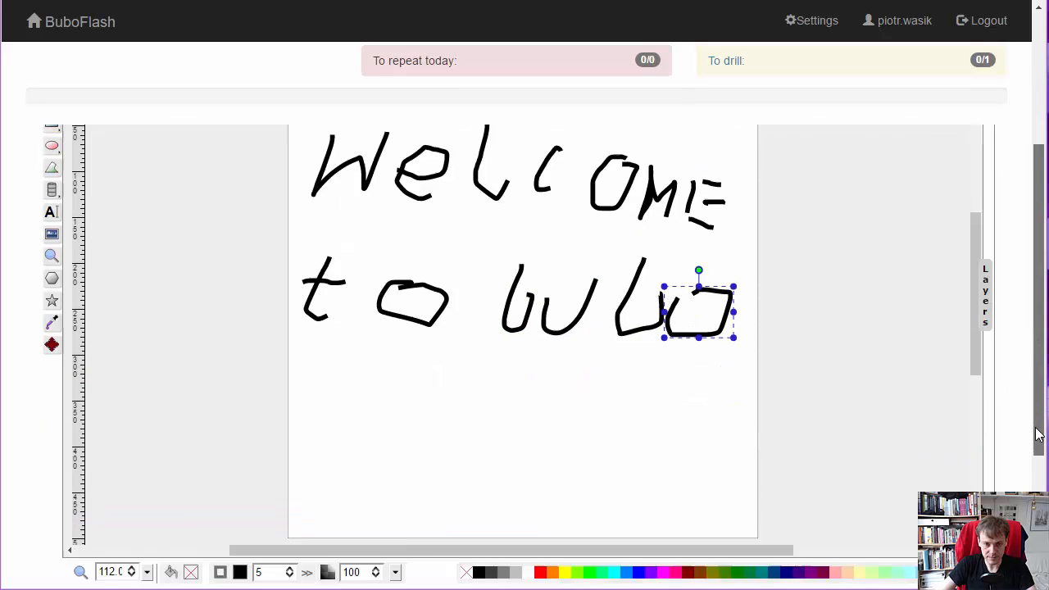
scroll(1039, 328, down, 2)
click(67, 564)
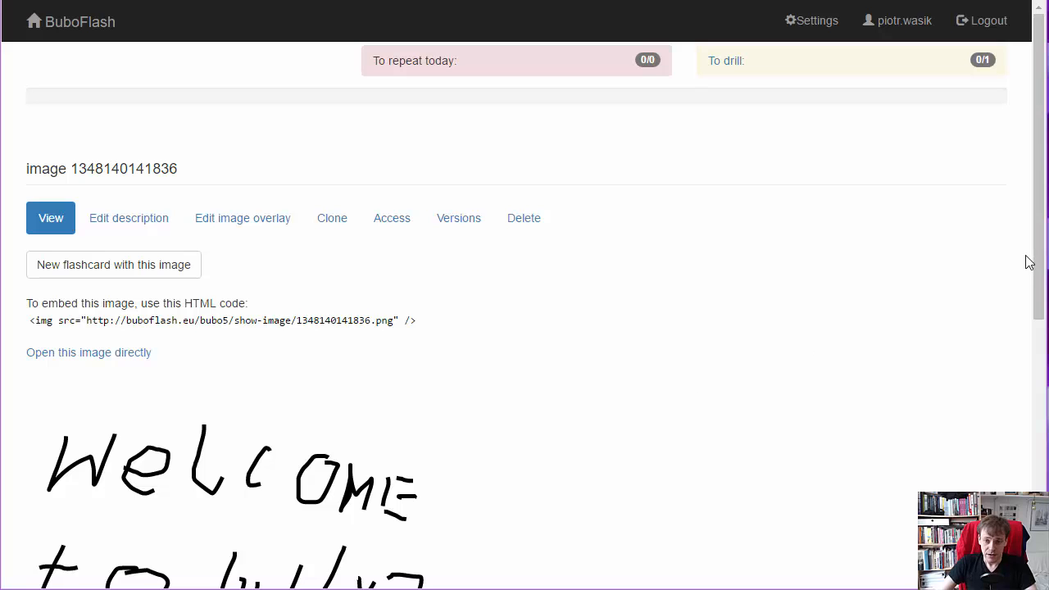
drag(1039, 244, 1045, 367)
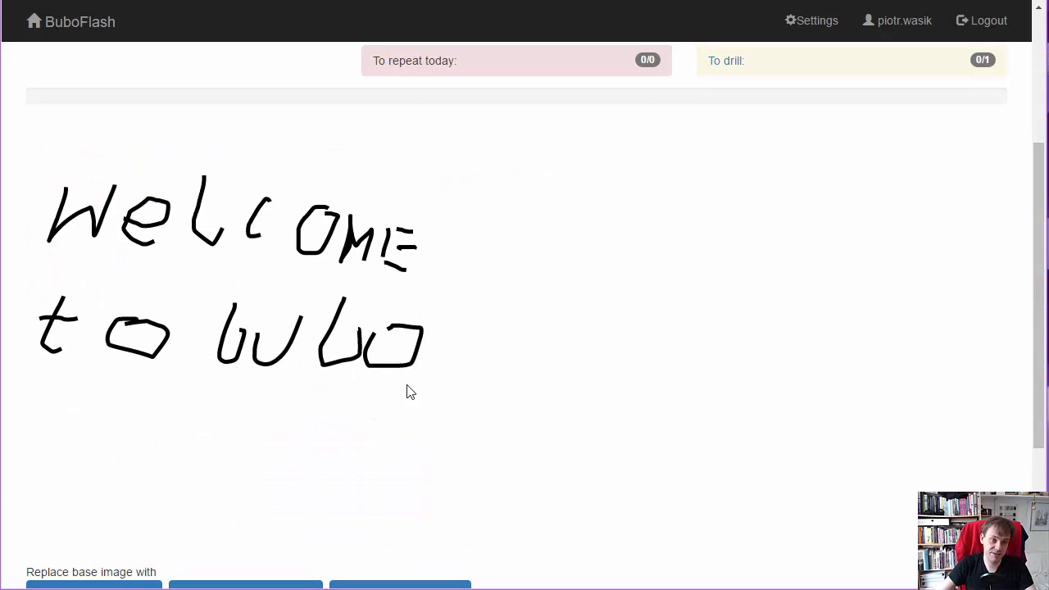
drag(1037, 191, 1039, 85)
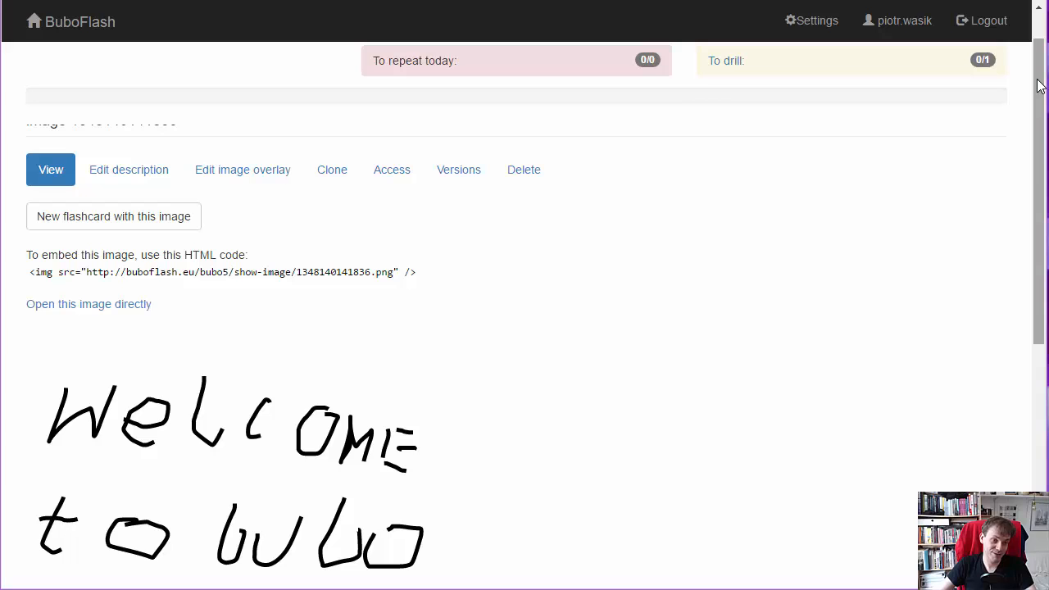
drag(1037, 85, 1038, 61)
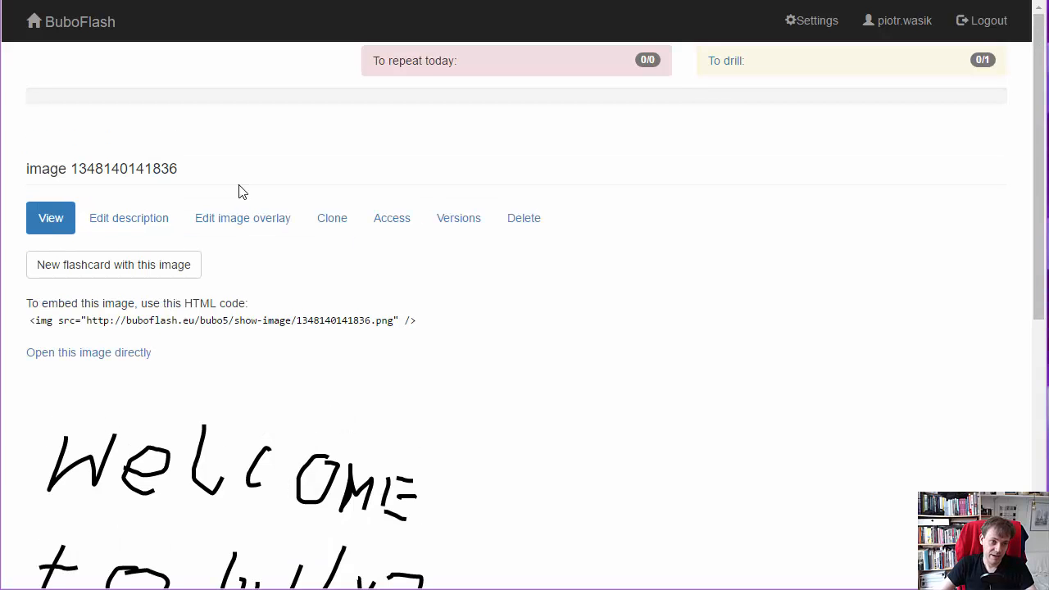
- From the home page, search for flashcards tagged "has-image" and browse through the results
click(89, 23)
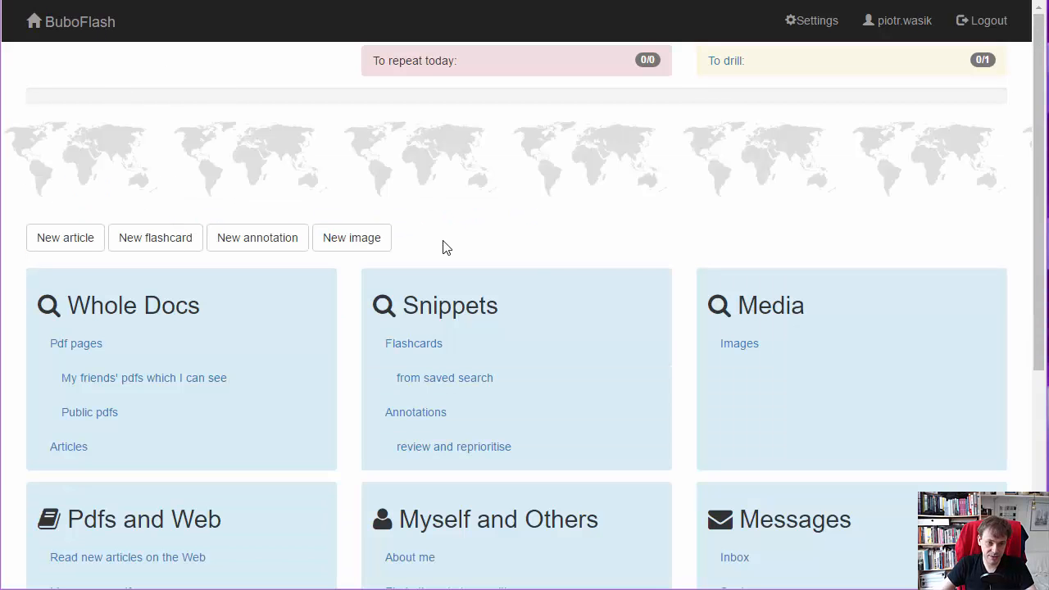
click(414, 344)
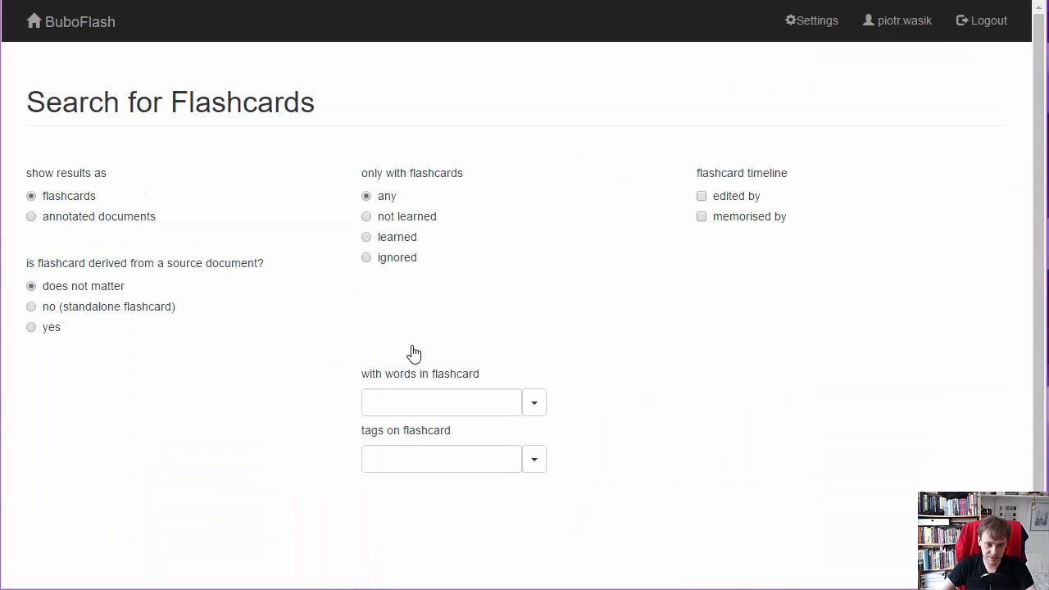
click(446, 457)
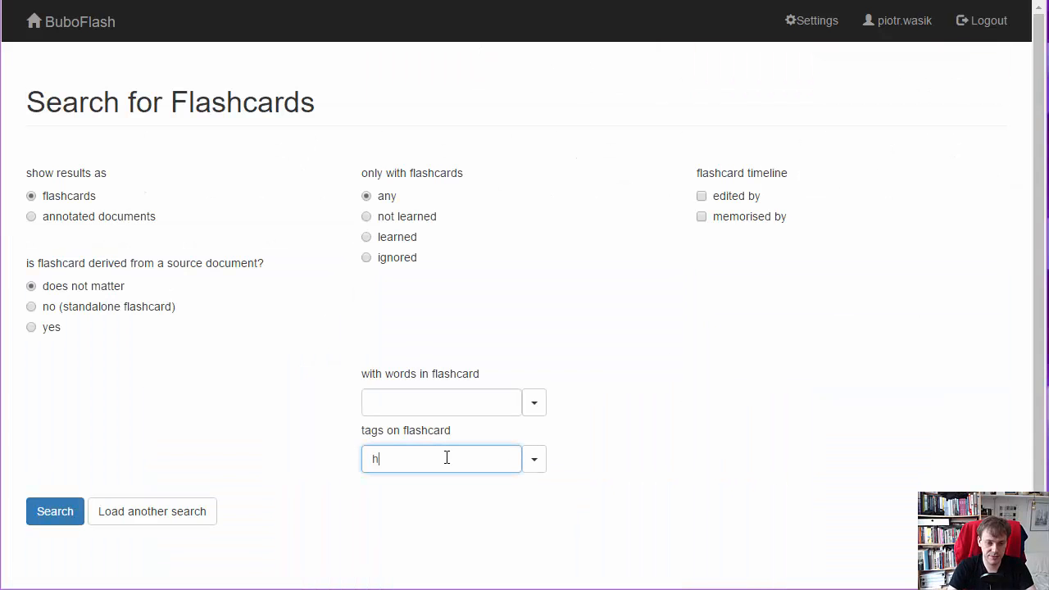
text(has)
key(Down)
key(Return)
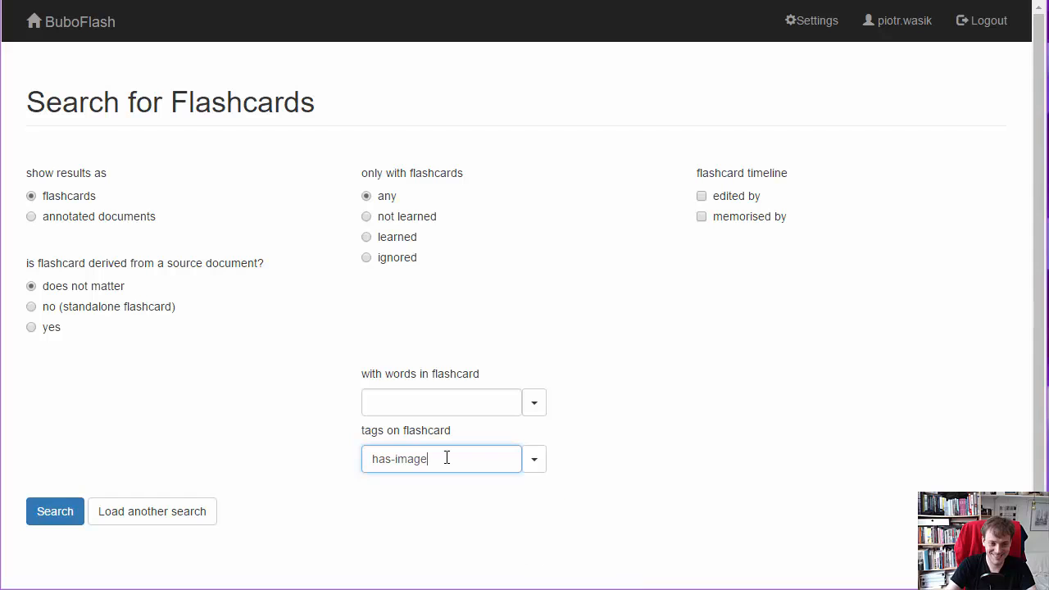
key(Return)
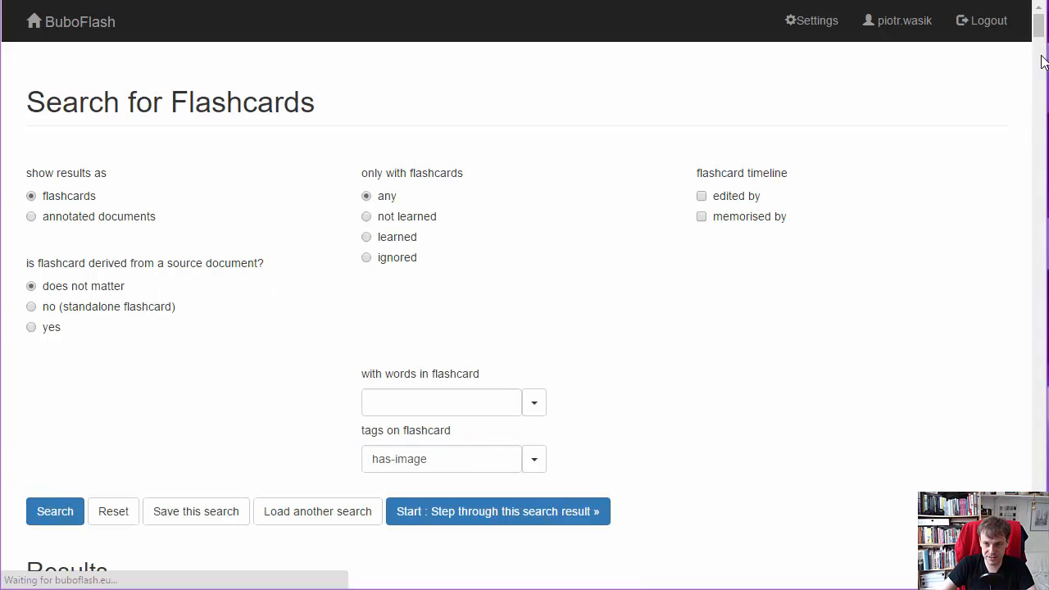
scroll(1042, 61, down, 9)
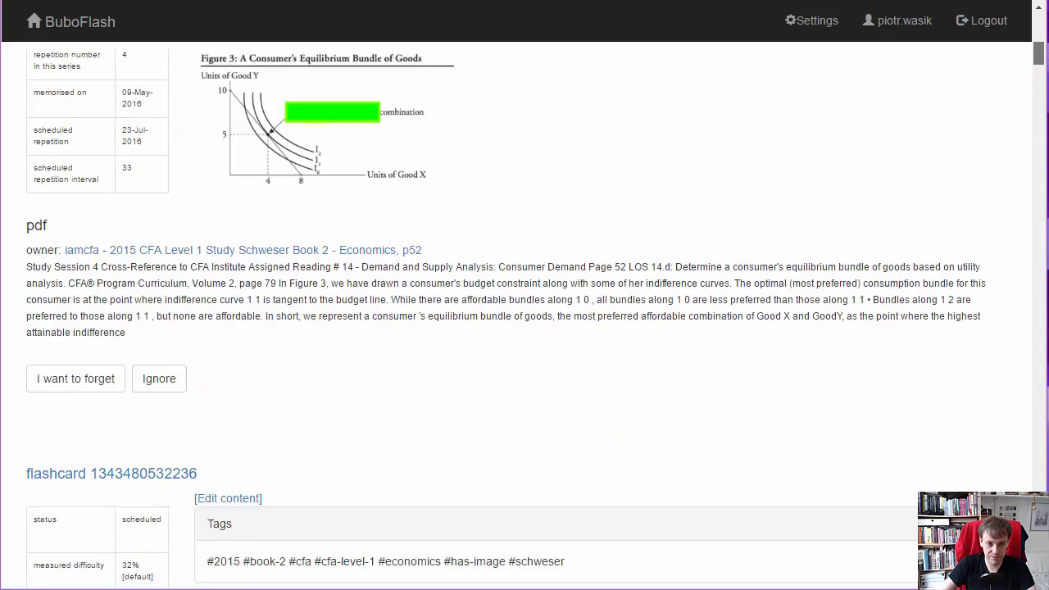
scroll(525, 328, down, 20)
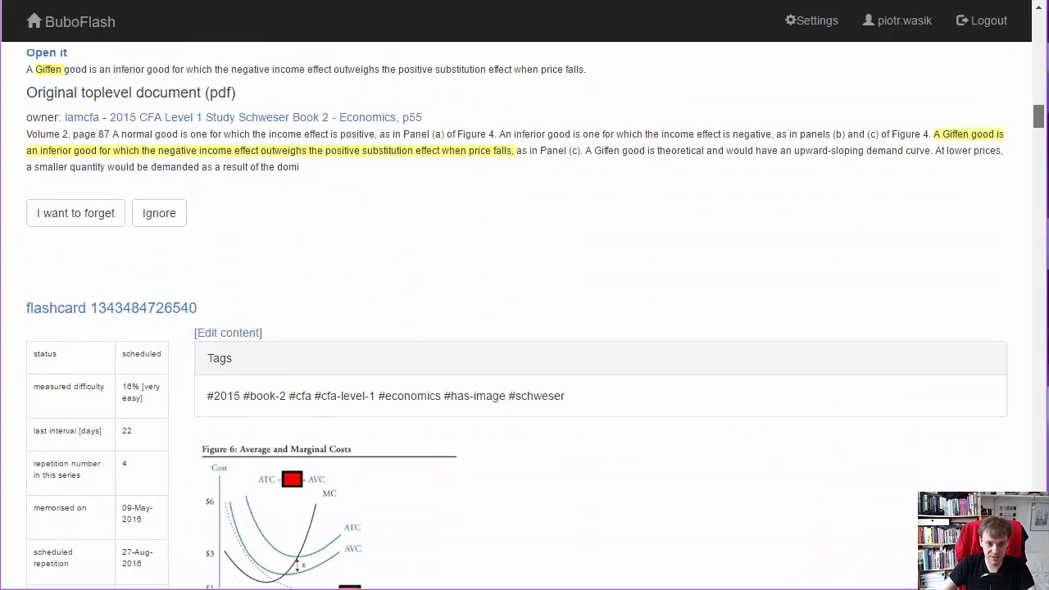
scroll(524, 328, down, 12)
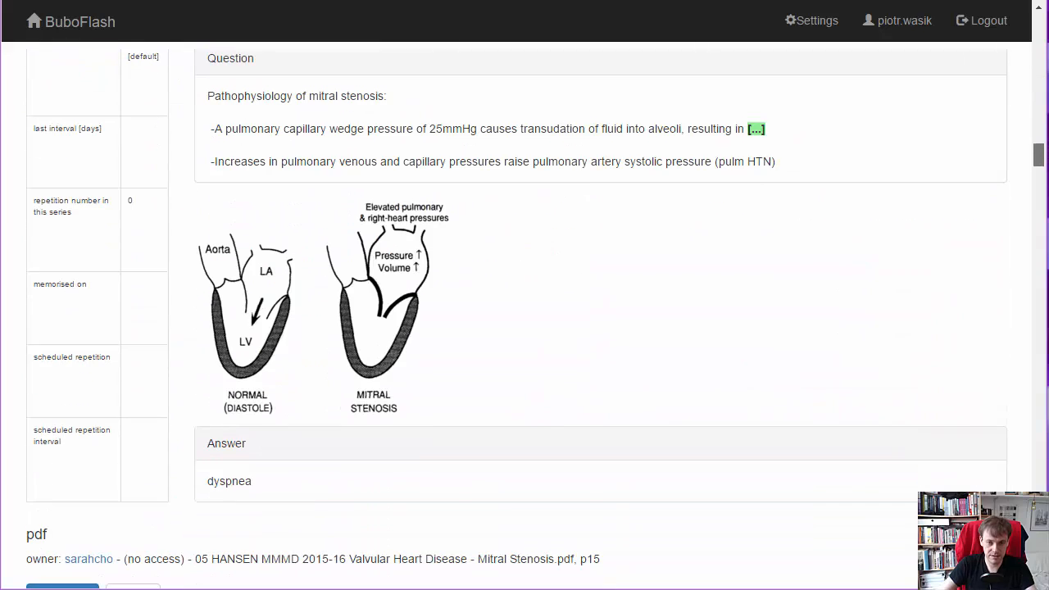
drag(1038, 155, 1024, 15)
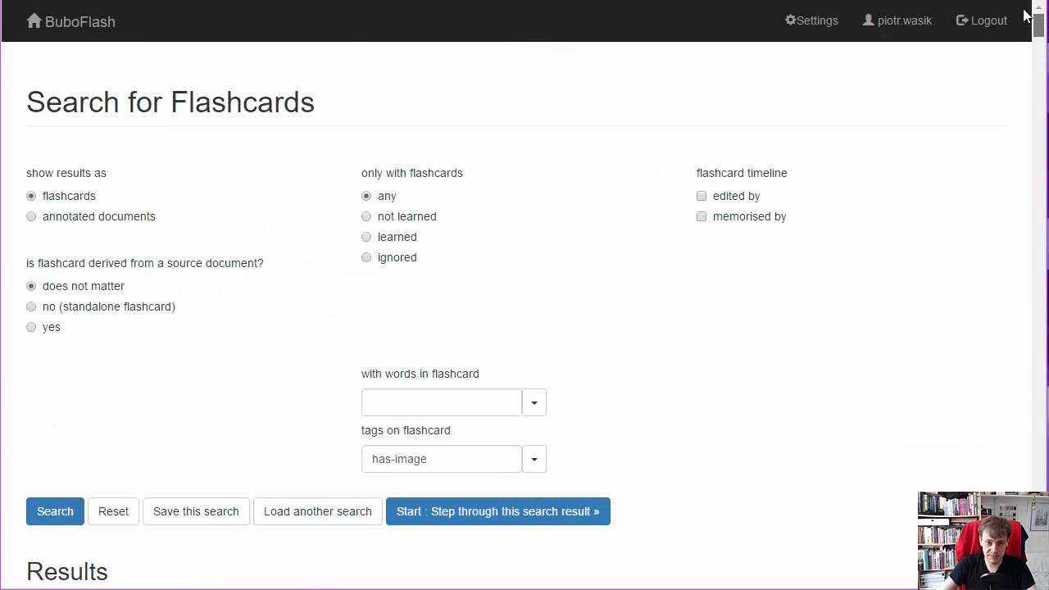
- Narrow the flashcard search to the tags "has-image ogden" and look through the results
click(456, 464)
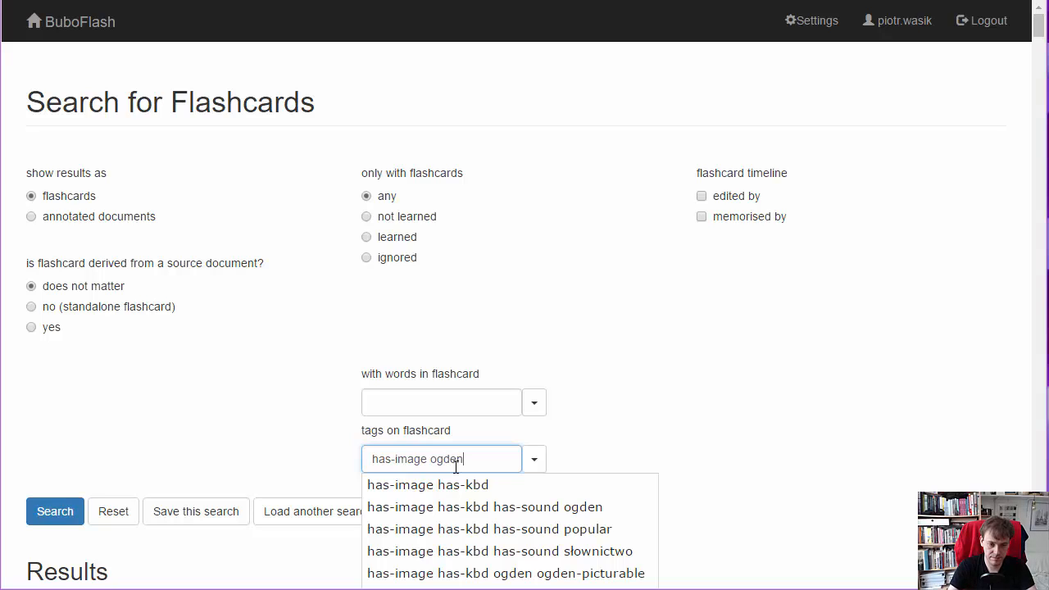
text(ogden)
key(Return)
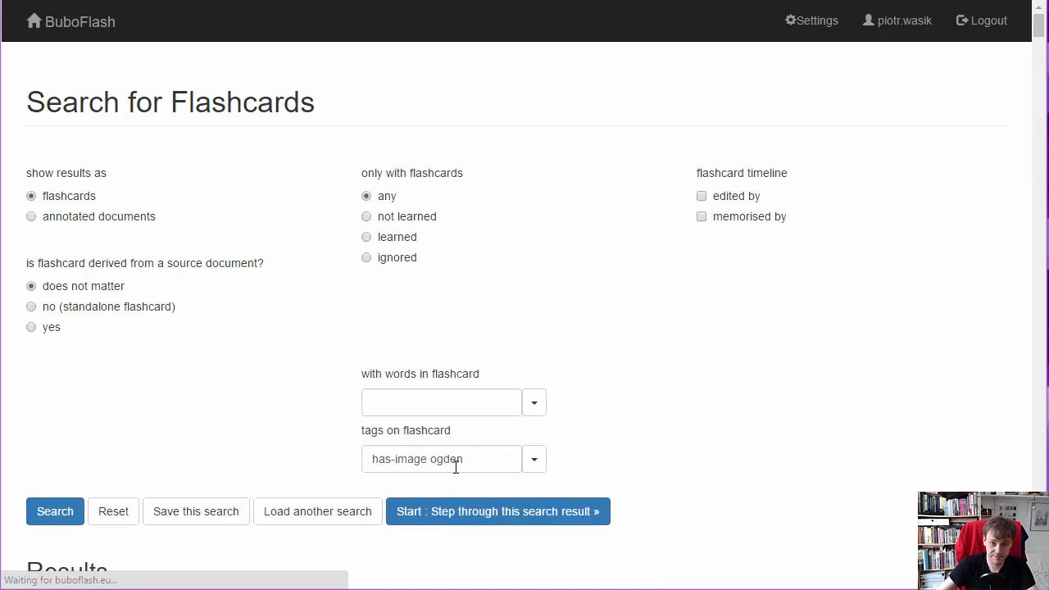
drag(1043, 43, 1021, 23)
right_click(1026, 108)
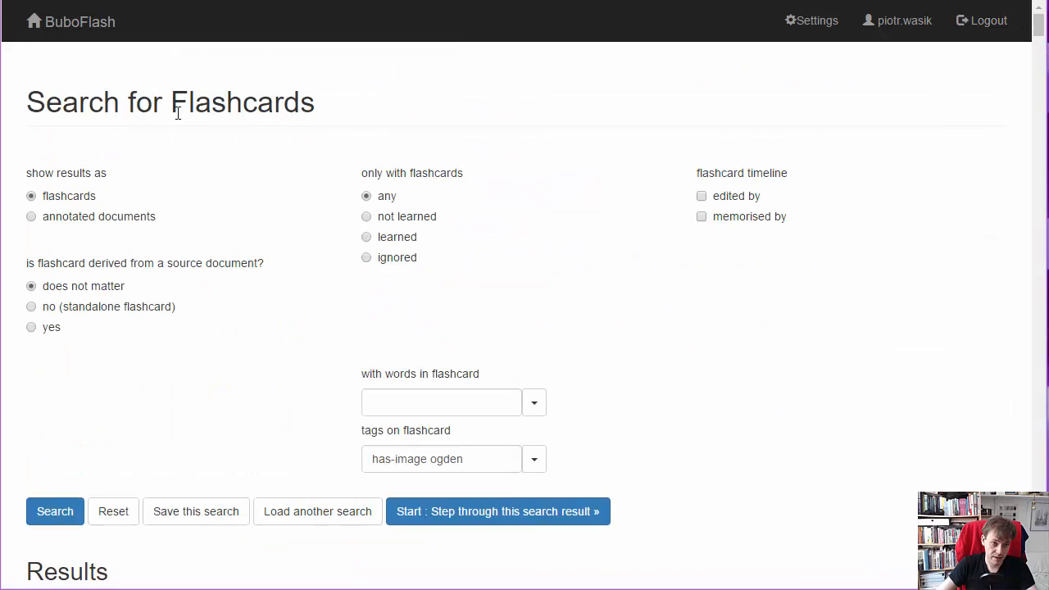
- From the home page, search for images without any filters and open the "Blank cd" image's description for editing
click(93, 32)
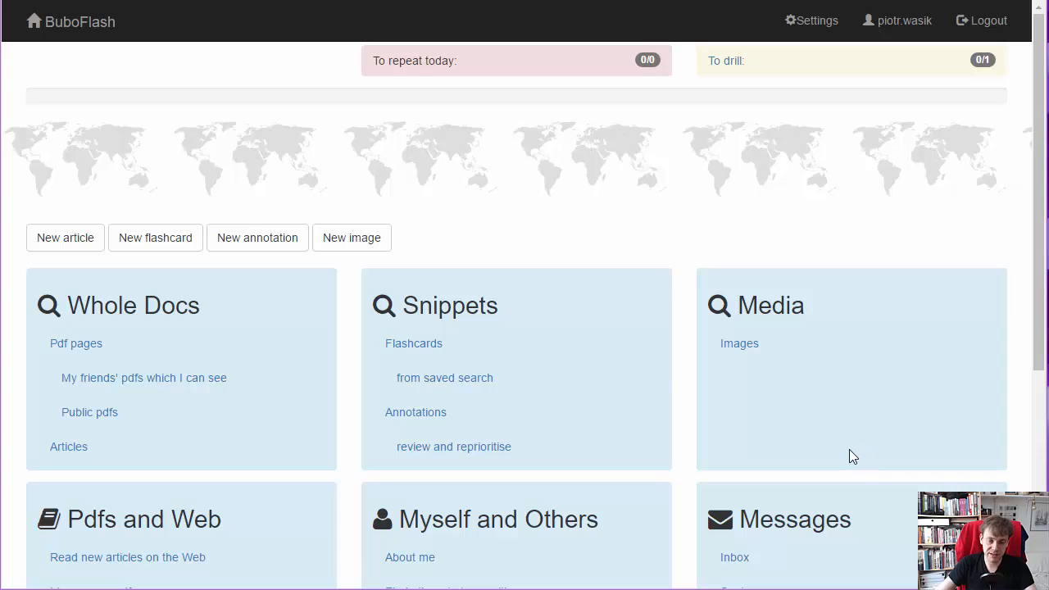
click(740, 344)
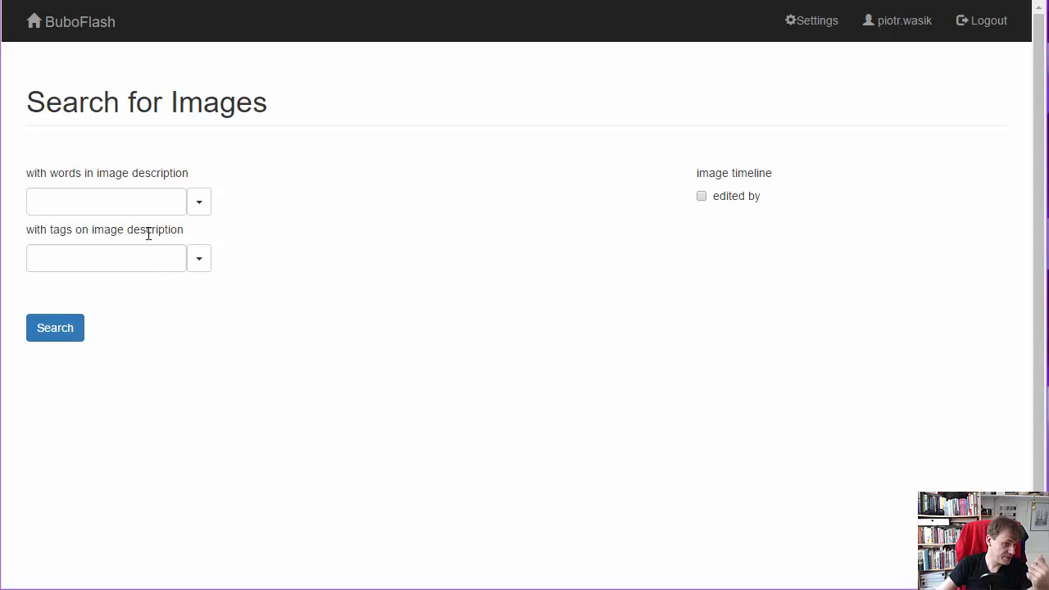
click(62, 334)
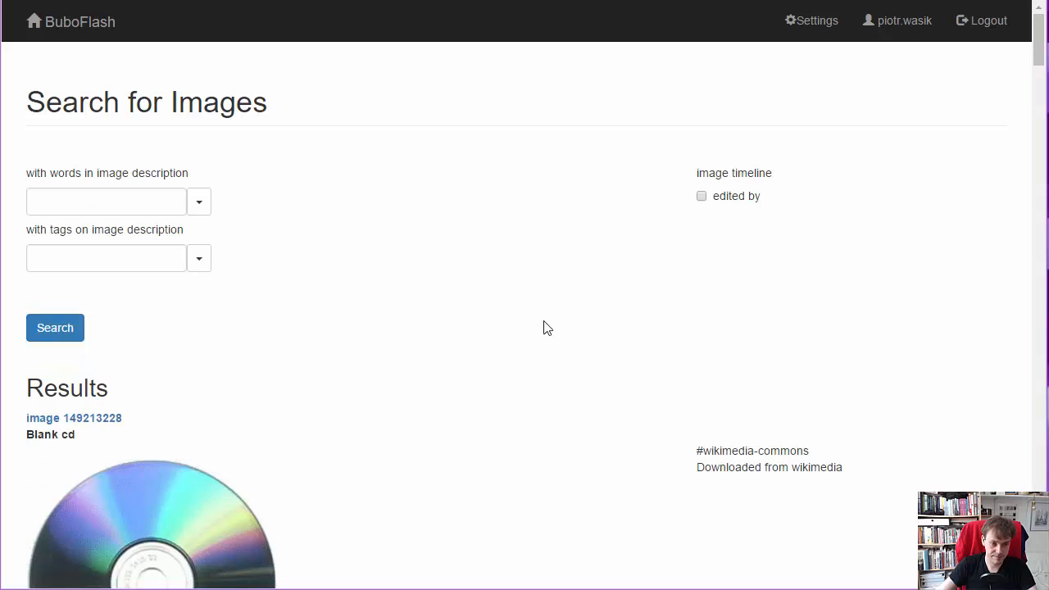
click(100, 423)
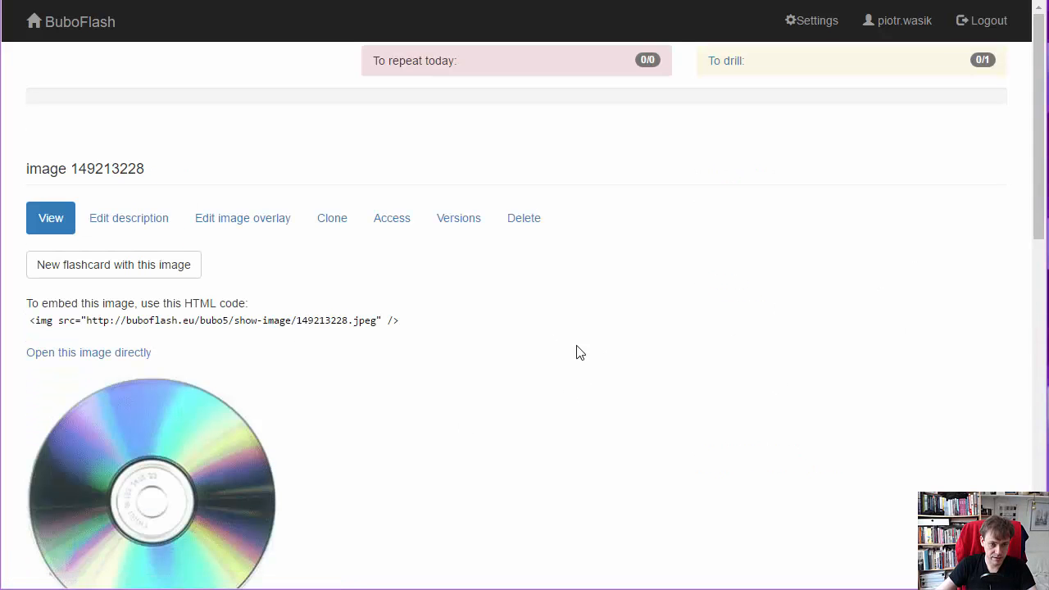
click(158, 227)
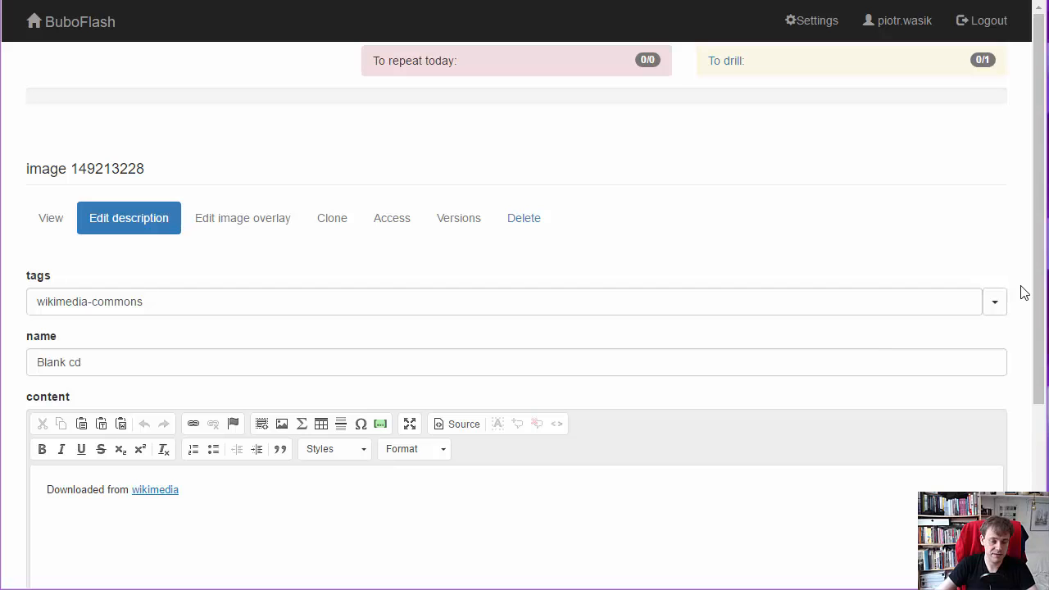
- From the home page, search for flashcards edited by myself with the tag "finance", newest first
click(59, 42)
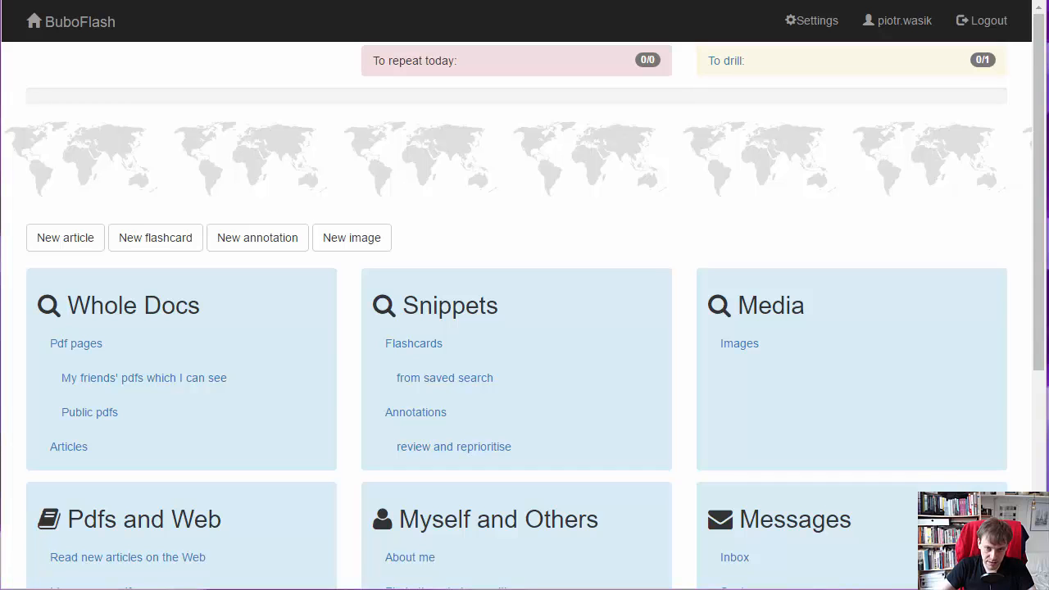
click(412, 348)
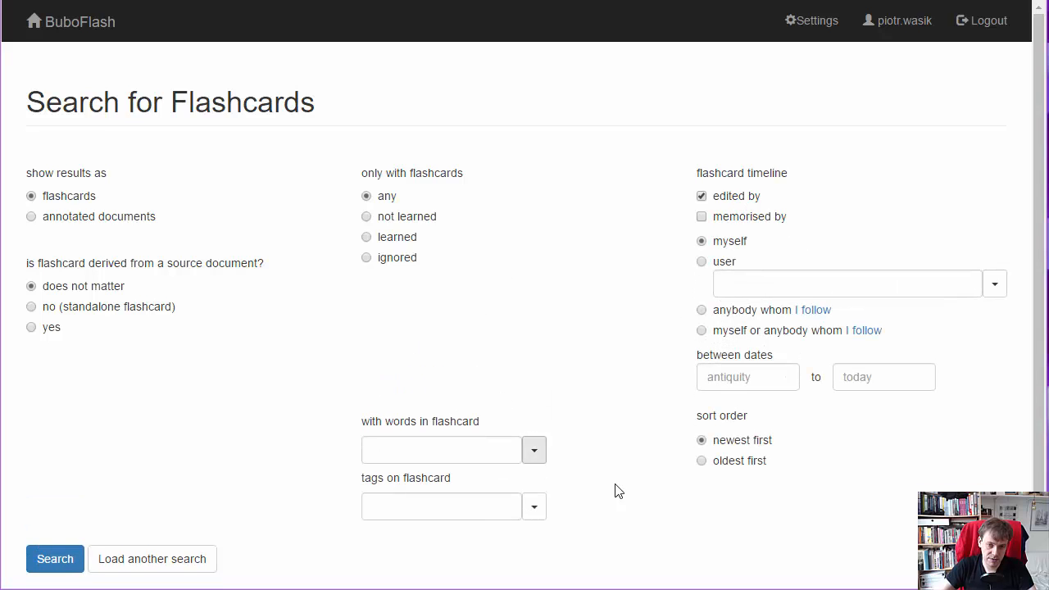
click(428, 505)
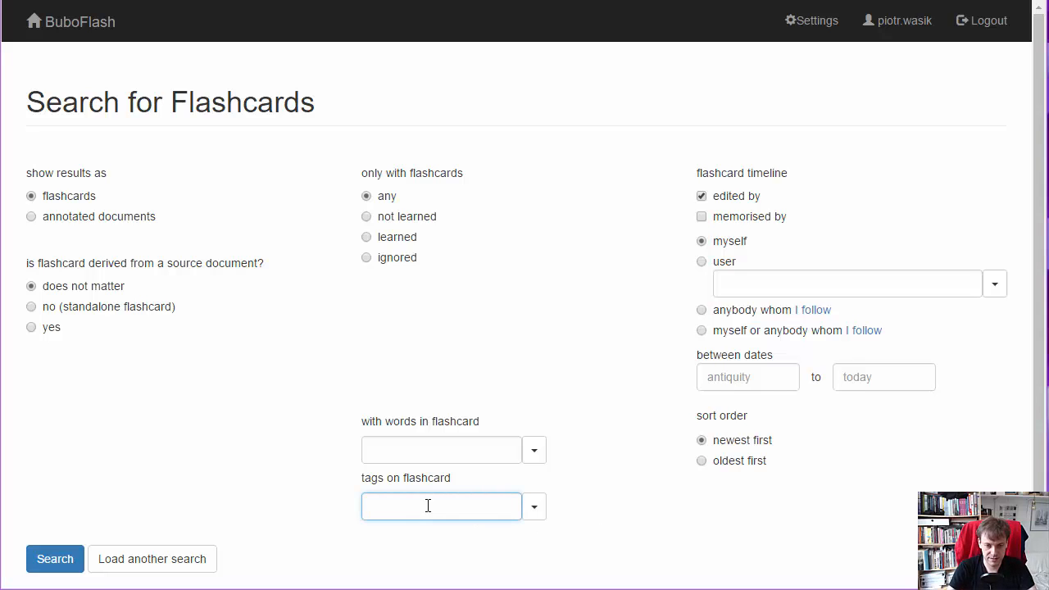
text(finance)
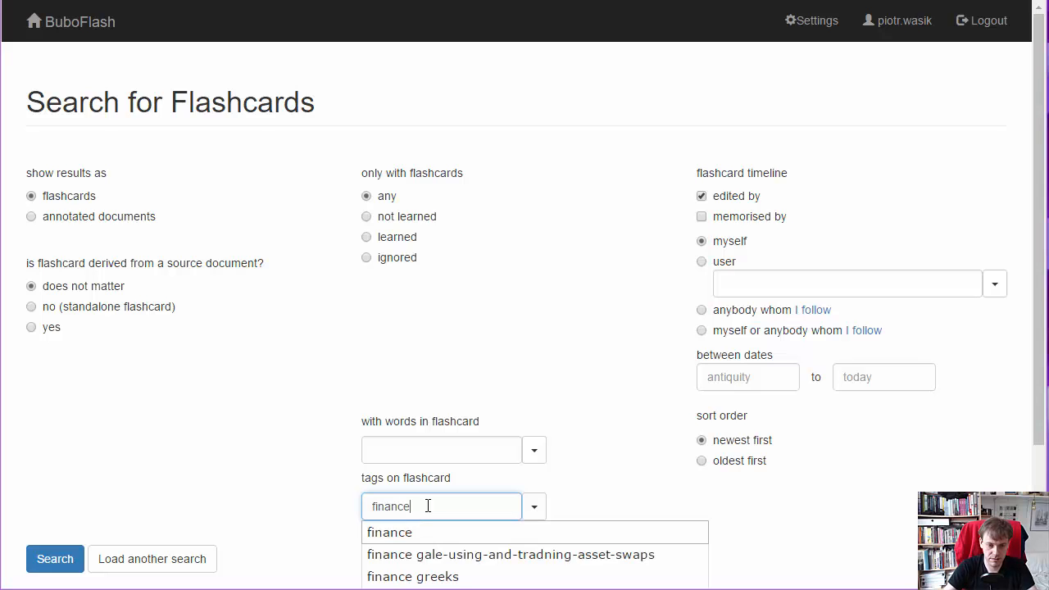
key(Return)
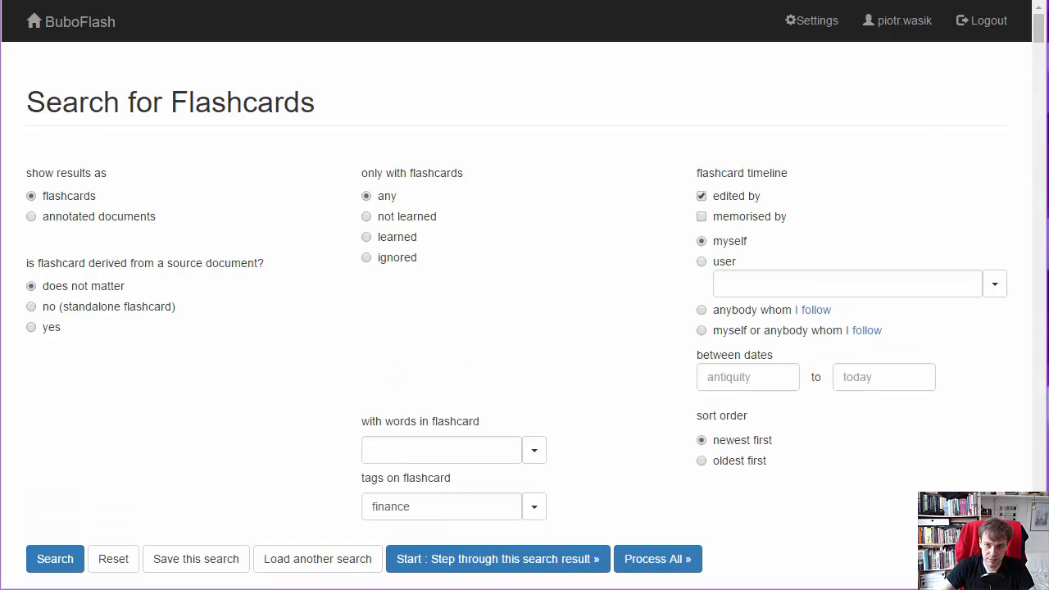
- Open the bond-futures flashcard whose question begins "[...] carry" from the search results and start editing its images and layout
drag(1040, 38, 1044, 286)
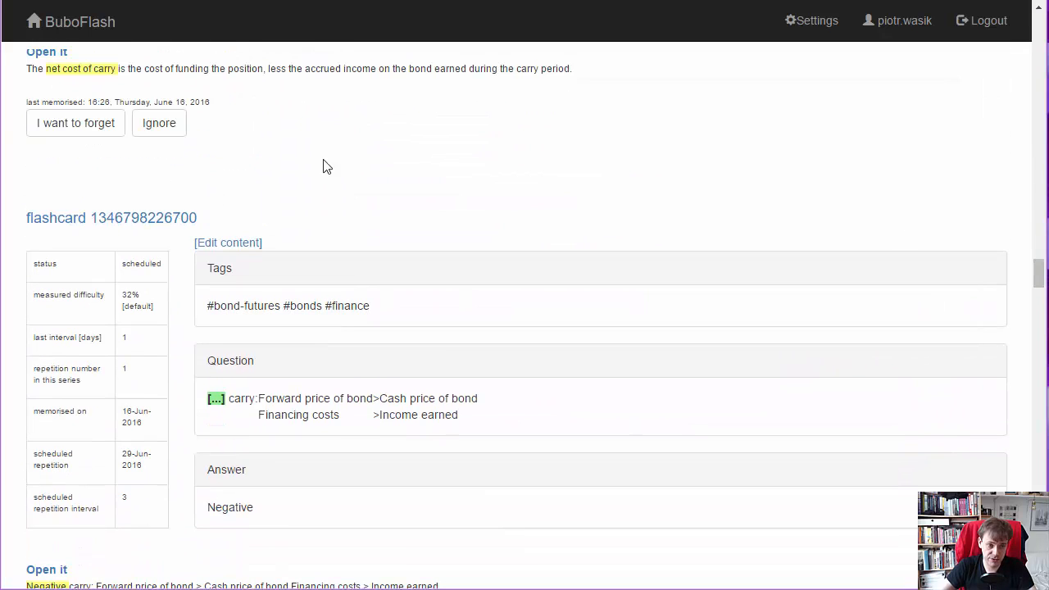
click(137, 220)
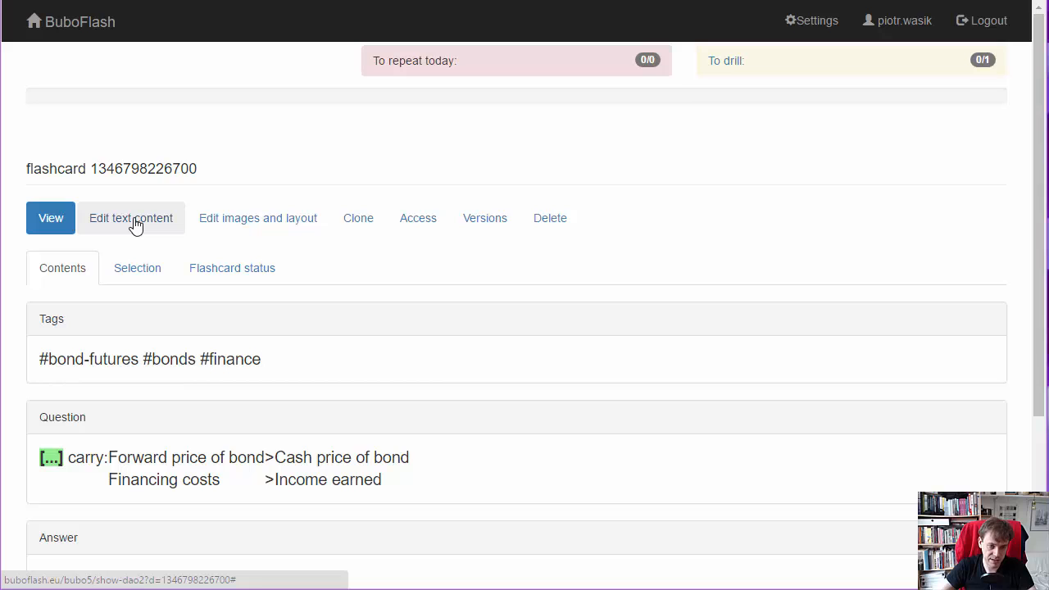
click(259, 233)
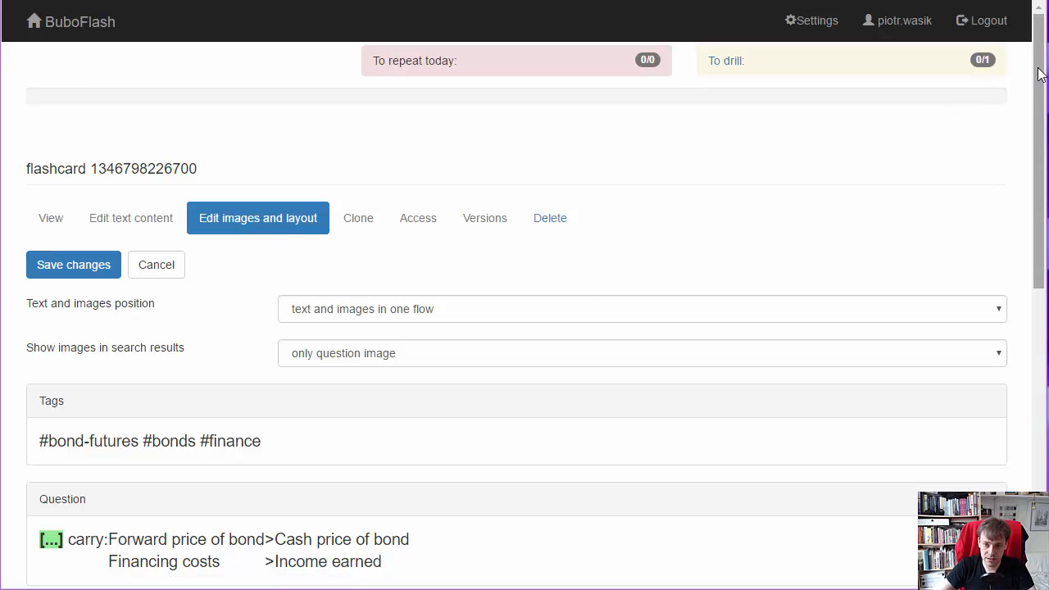
drag(1038, 68, 1038, 284)
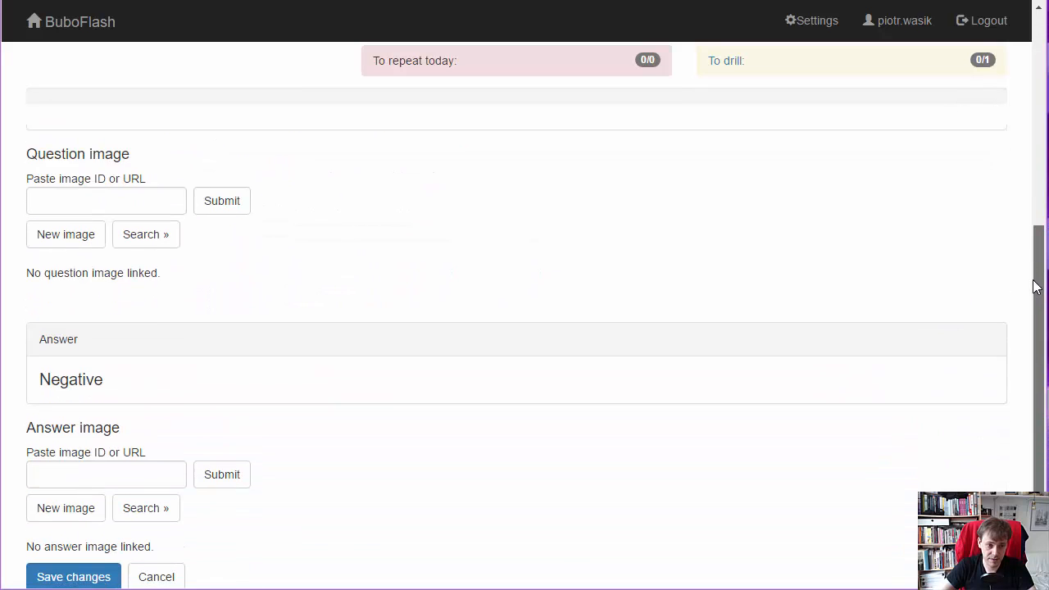
click(83, 200)
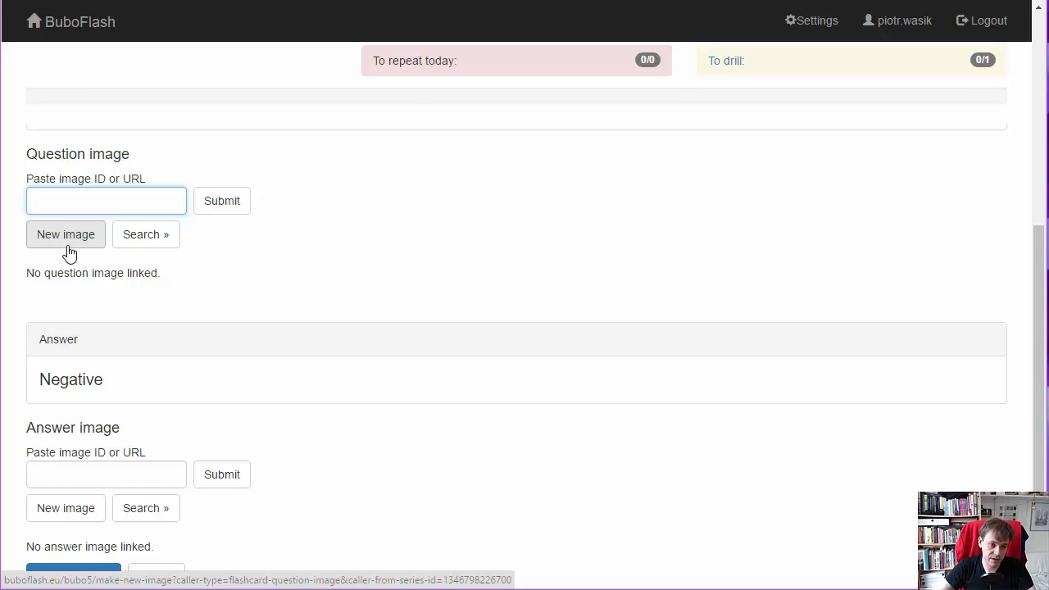
- Search for images without filters from the question image section and use the "Blank cd" image in the flashcard question
click(165, 242)
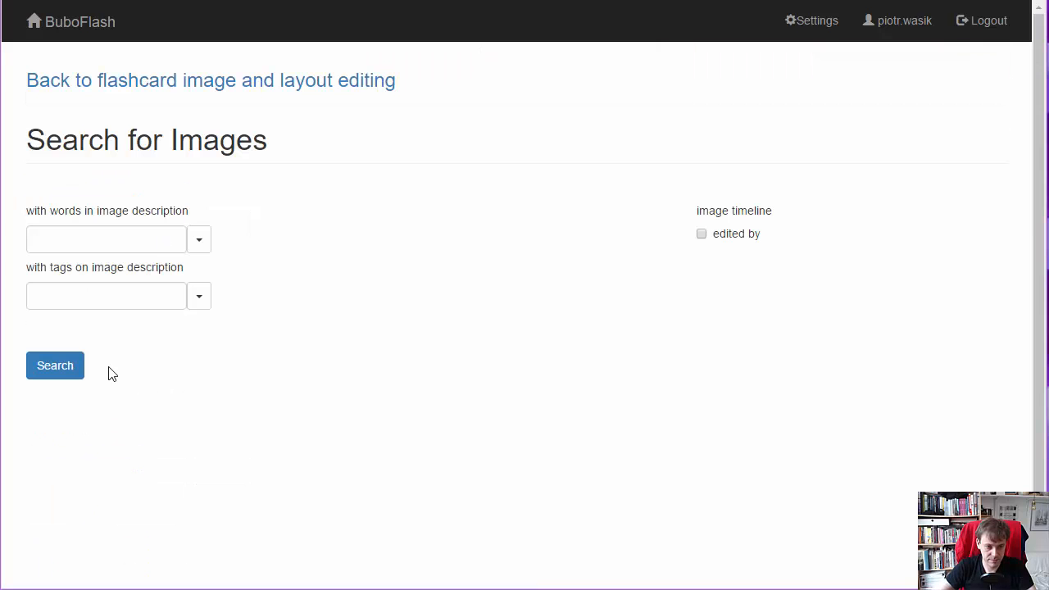
click(43, 373)
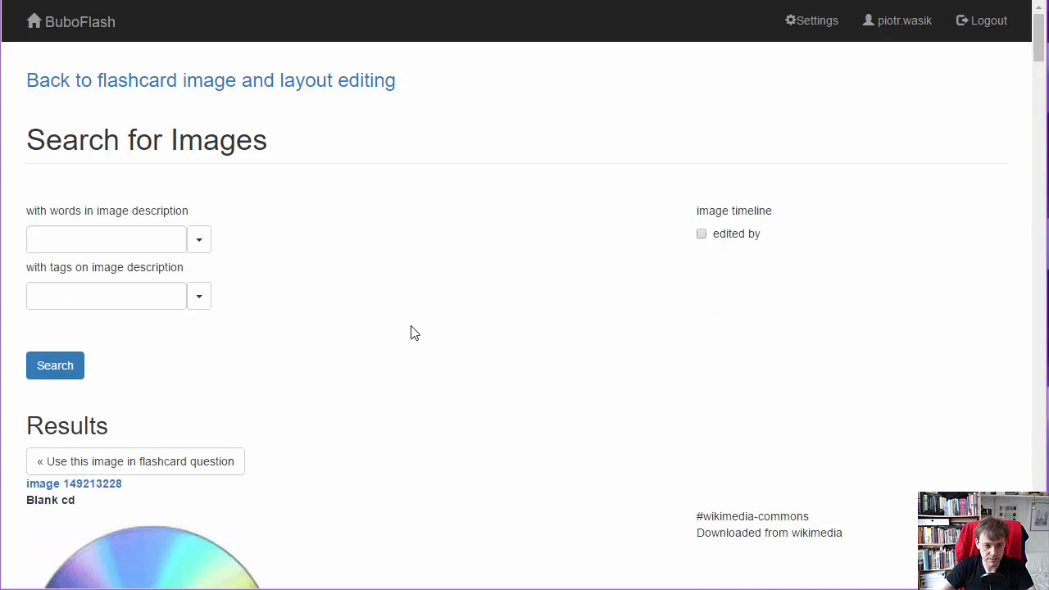
scroll(421, 342, down, 6)
scroll(466, 358, up, 2)
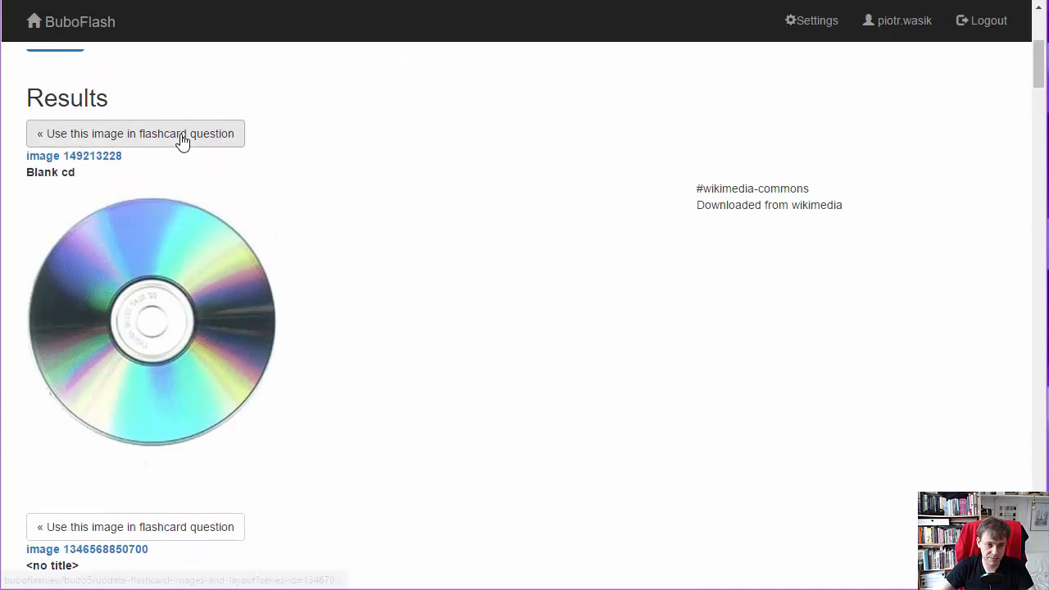
click(182, 141)
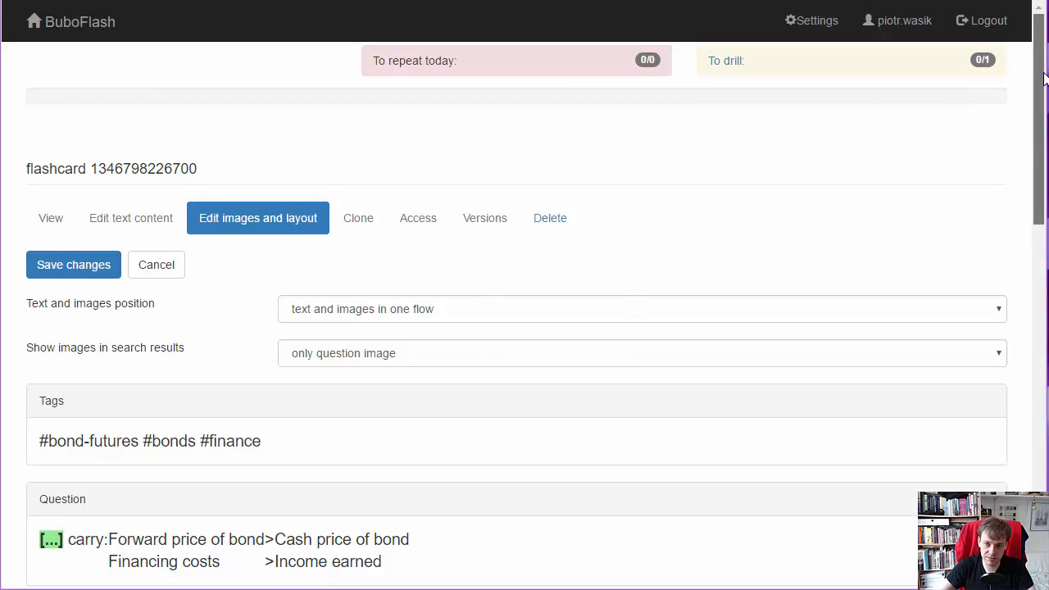
drag(1044, 78, 1037, 345)
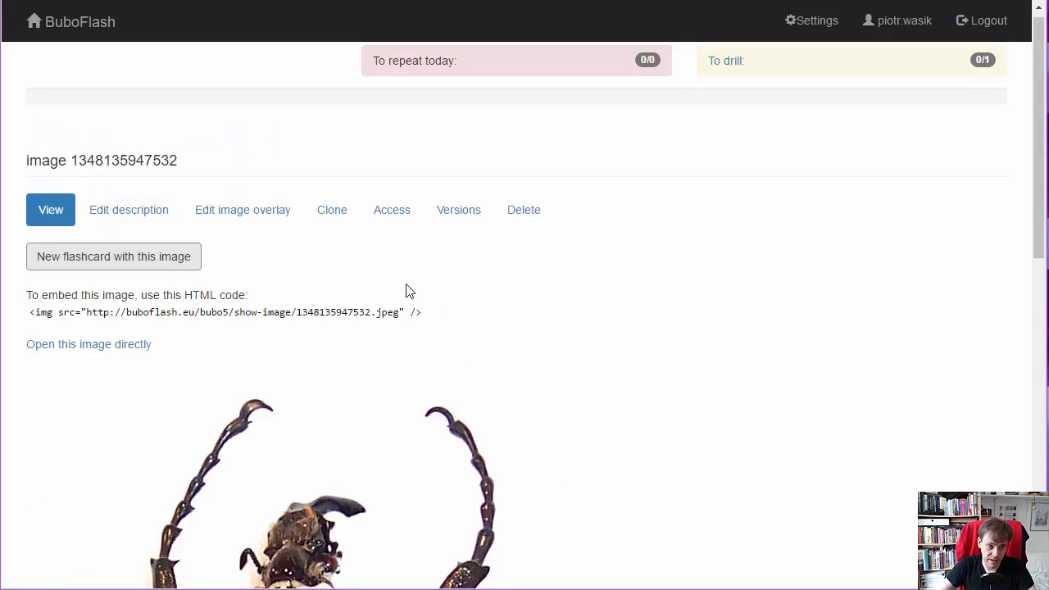
drag(463, 0, 463, 26)
click(485, 16)
key(ctrl+c)
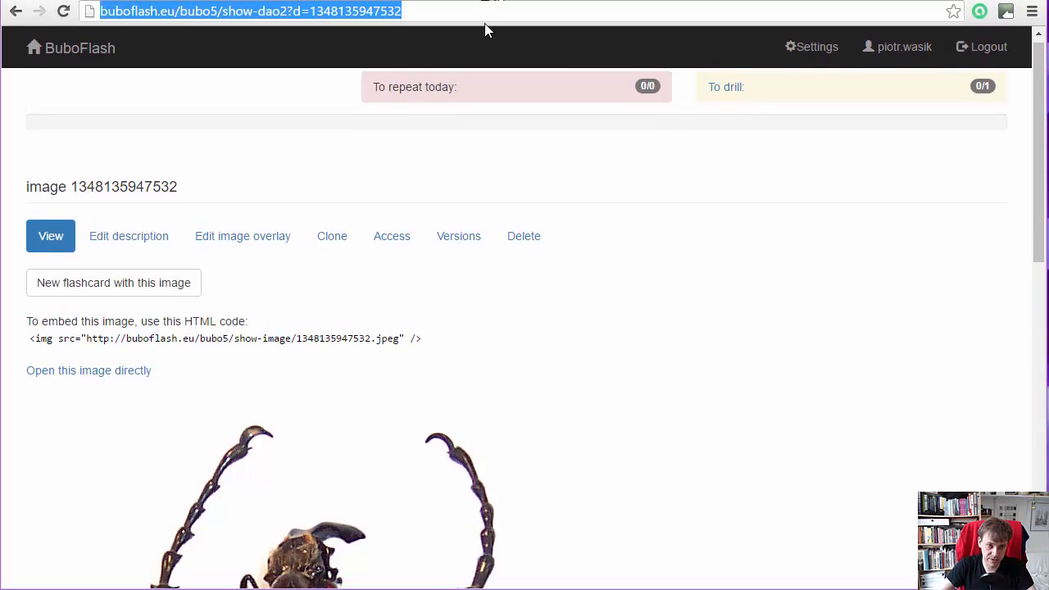
click(259, 0)
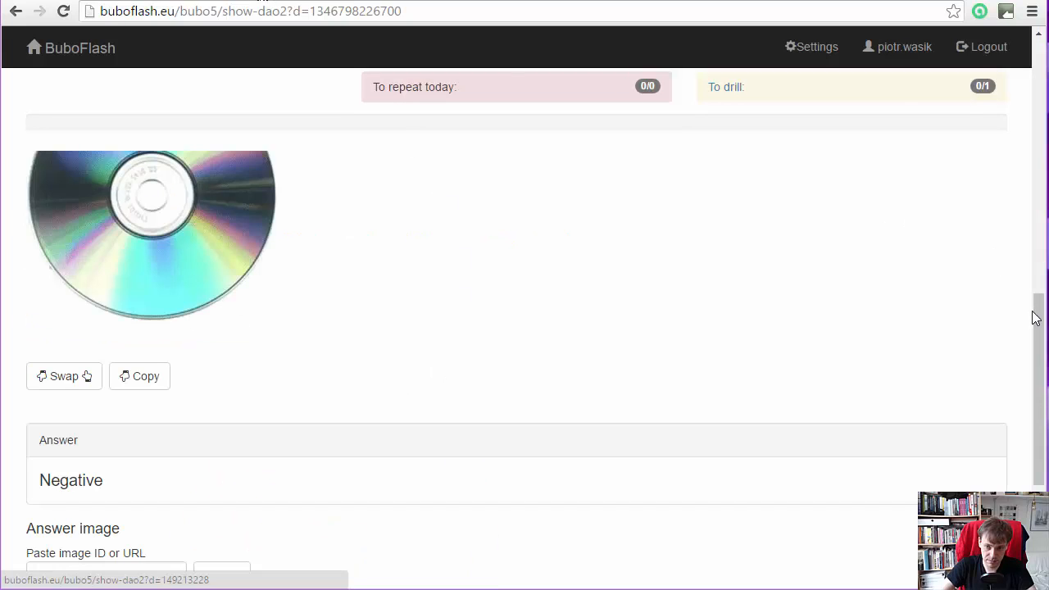
drag(1034, 343, 1029, 387)
click(156, 460)
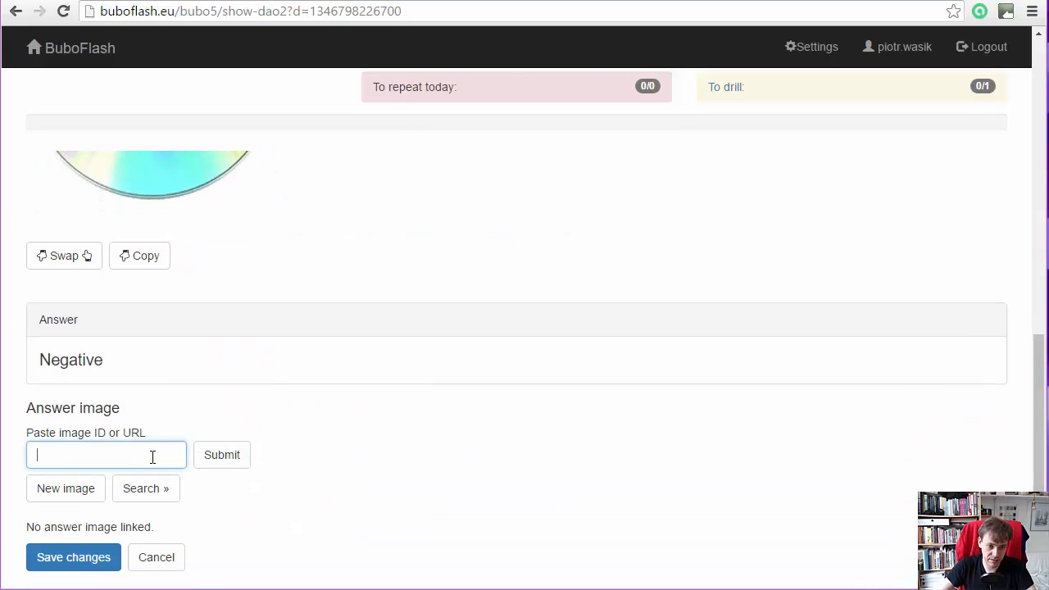
key(ctrl+v)
click(231, 465)
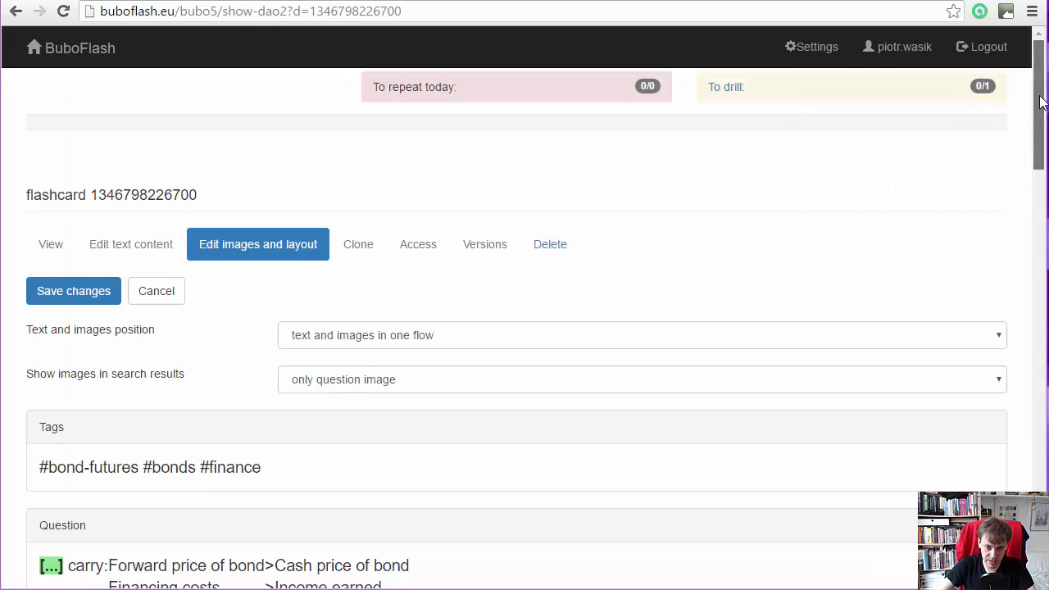
drag(1037, 86, 1043, 303)
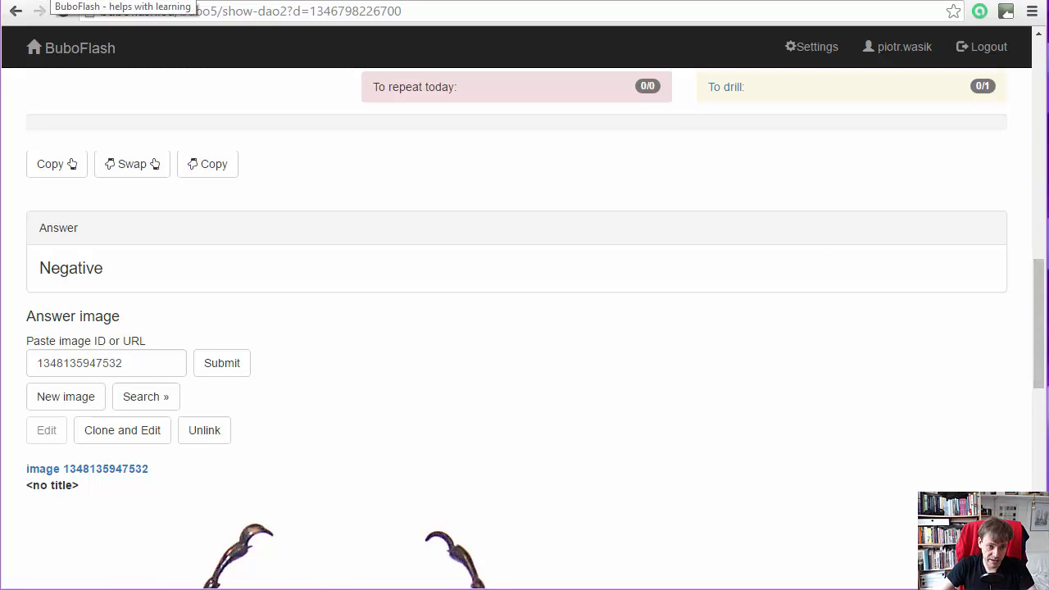
- Return to the beetle image's page, open the image file directly and copy its .jpeg URL
click(42, 0)
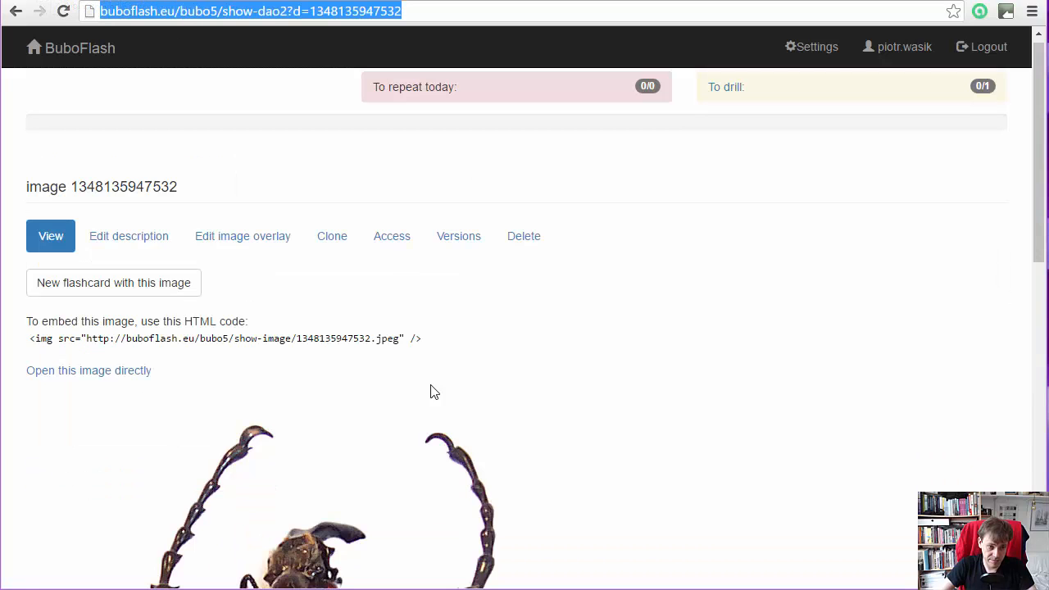
click(399, 339)
triple_click(139, 338)
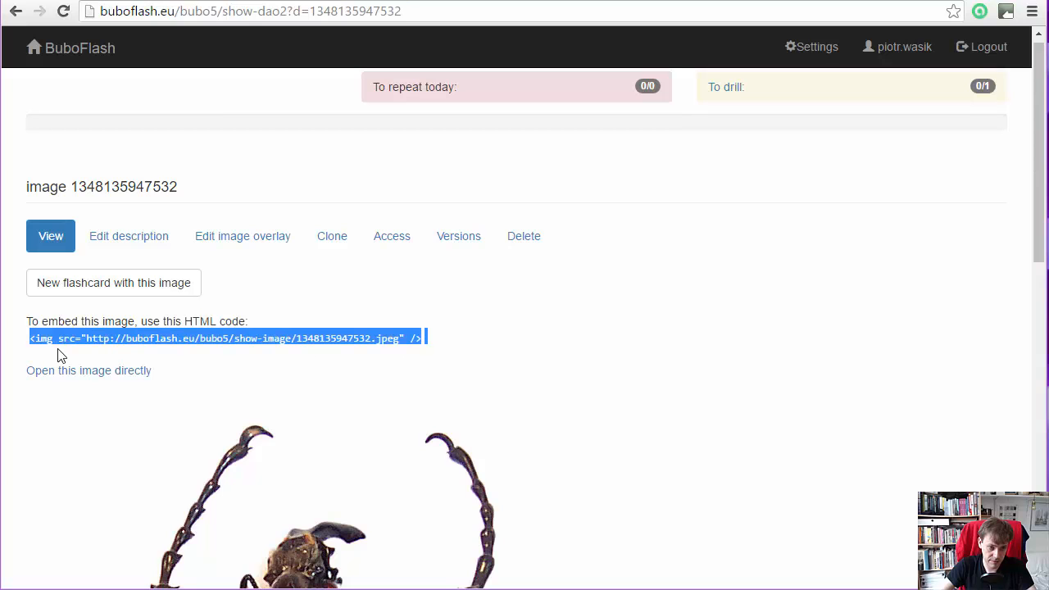
click(92, 380)
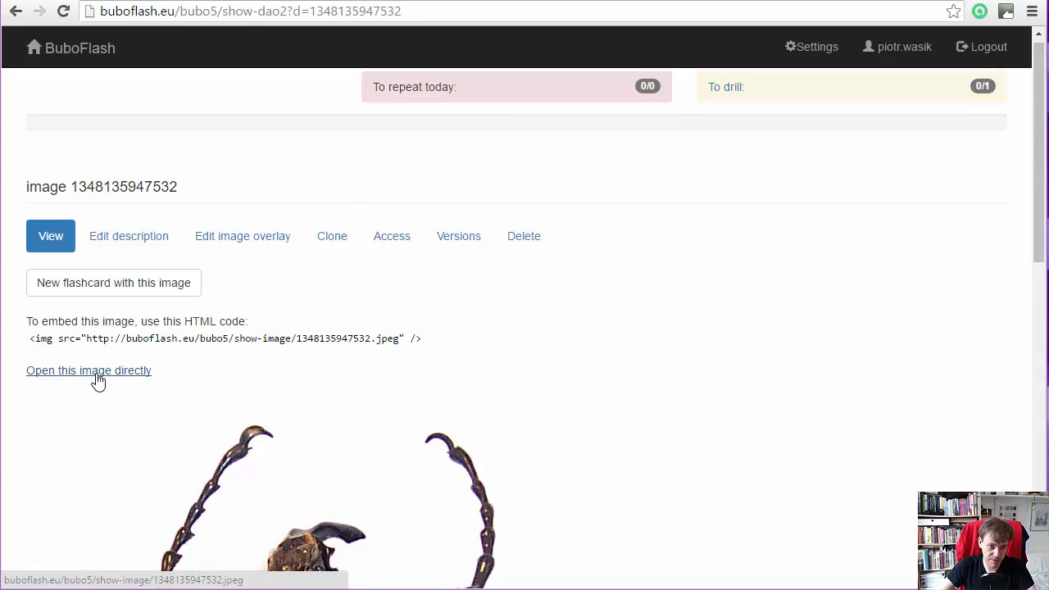
click(97, 373)
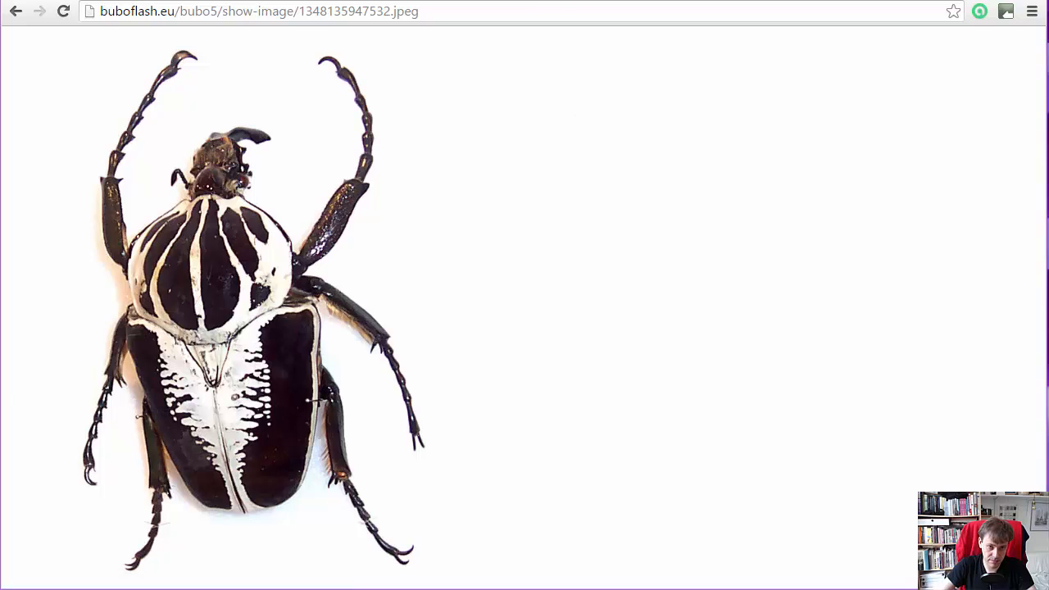
mouse_move(516, 0)
mouse_down()
mouse_move(516, 25)
mouse_move(516, 5)
mouse_up()
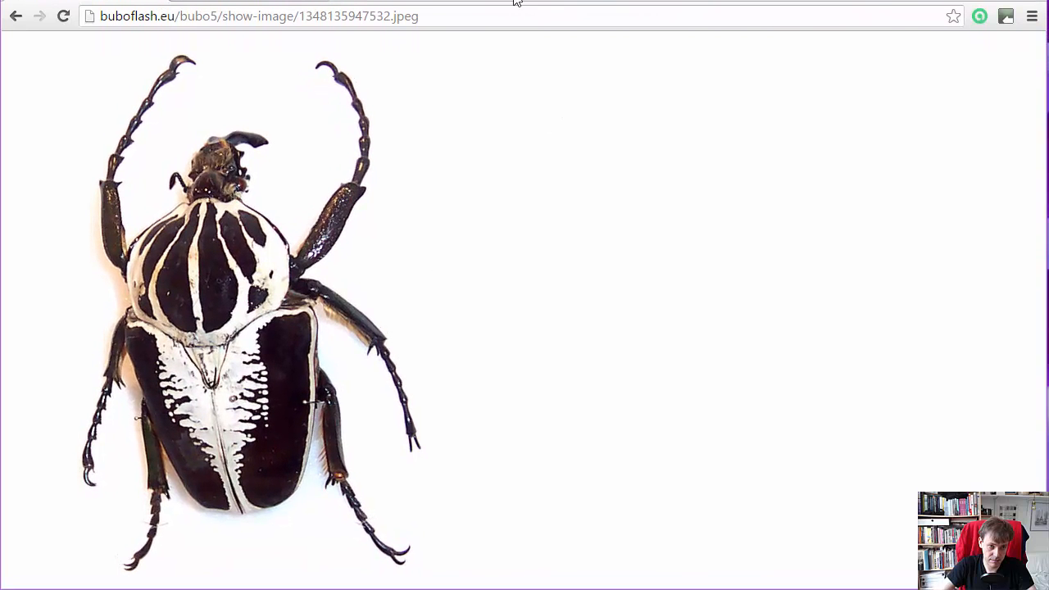
click(445, 18)
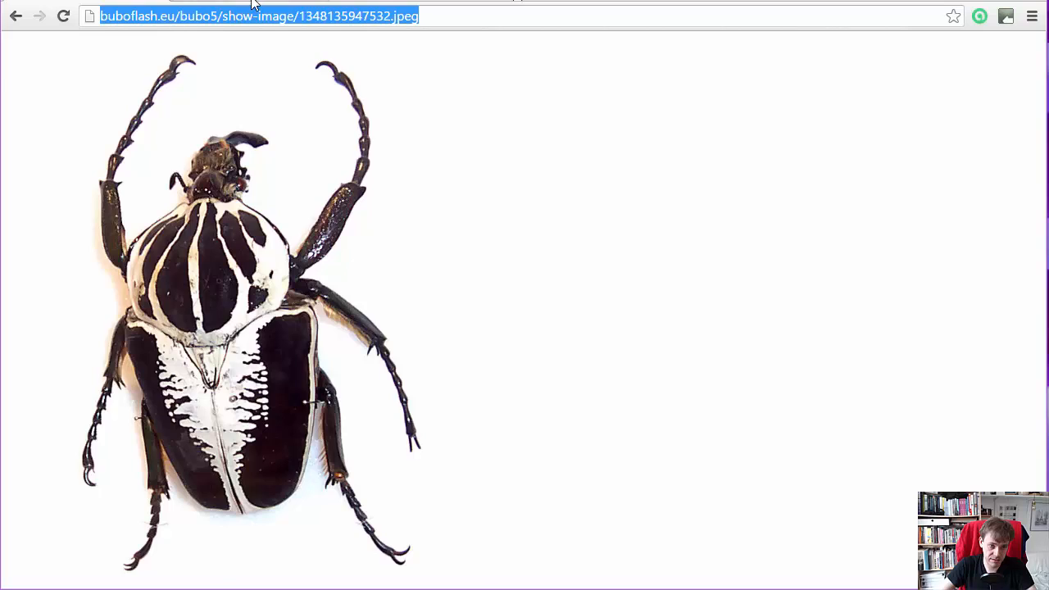
- Replace the flashcard's question image with the beetle image by submitting its copied direct .jpeg URL
key(alt+Left)
drag(1043, 282, 1013, 254)
scroll(1013, 254, up, 5)
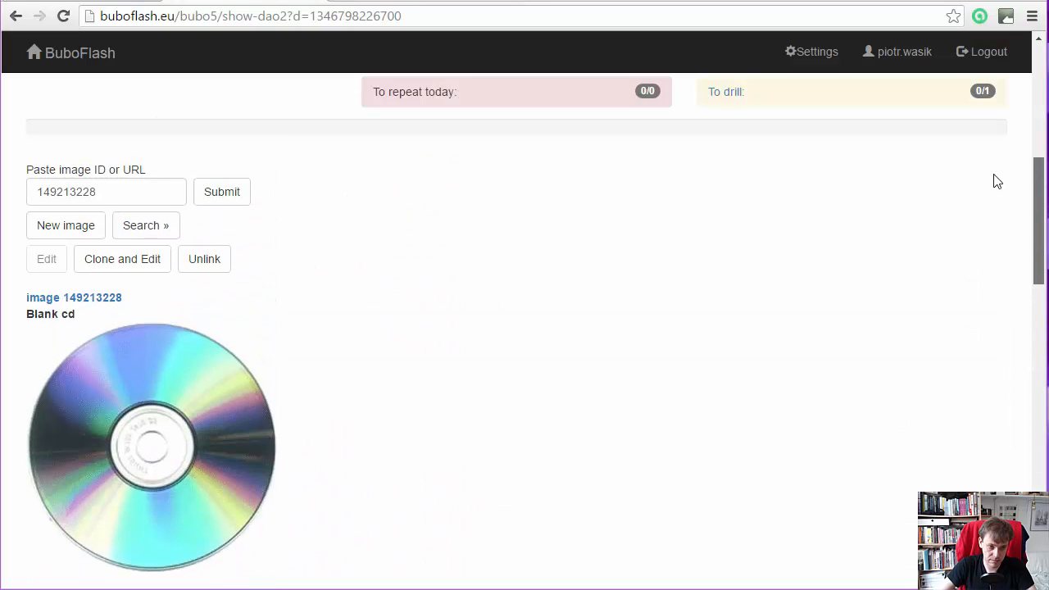
click(90, 270)
key(ctrl+a)
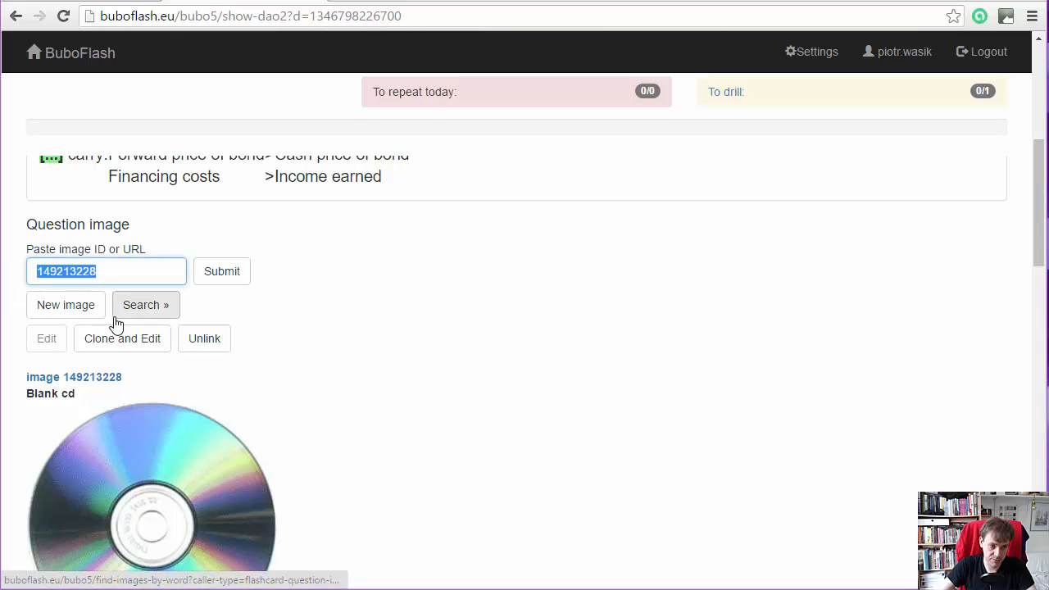
key(ctrl+v)
click(222, 272)
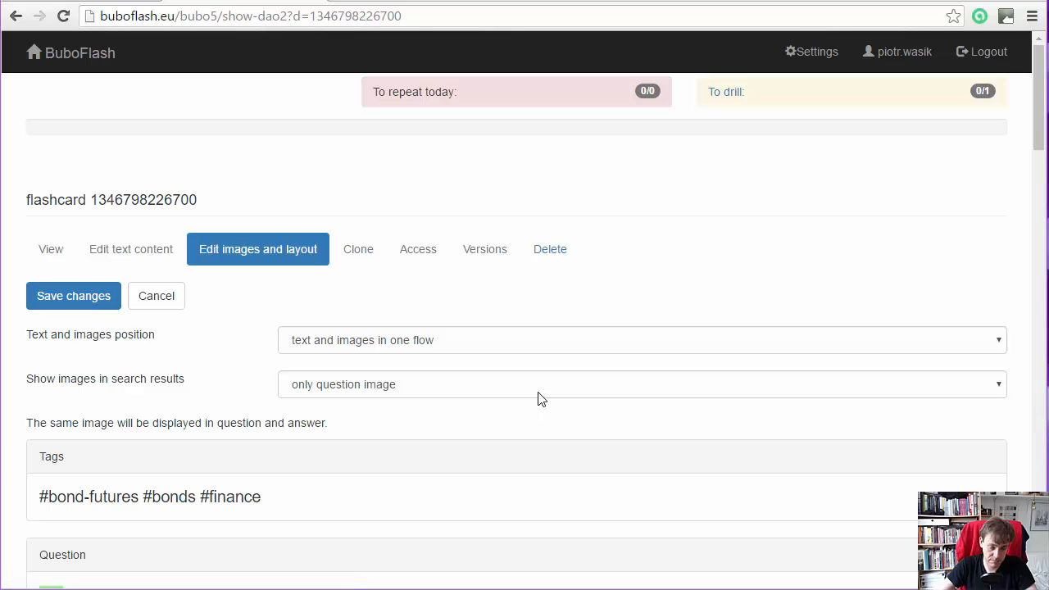
drag(1032, 130, 1032, 201)
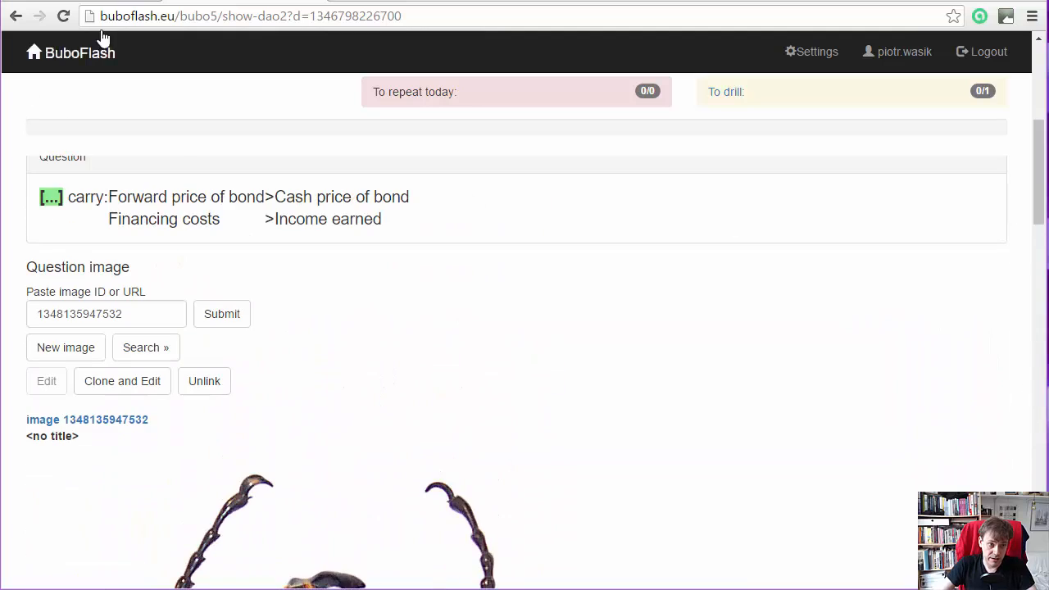
- From the home page, search for images without filters and copy the ID 149202053 of the "Boysenberry" image
click(102, 4)
click(16, 15)
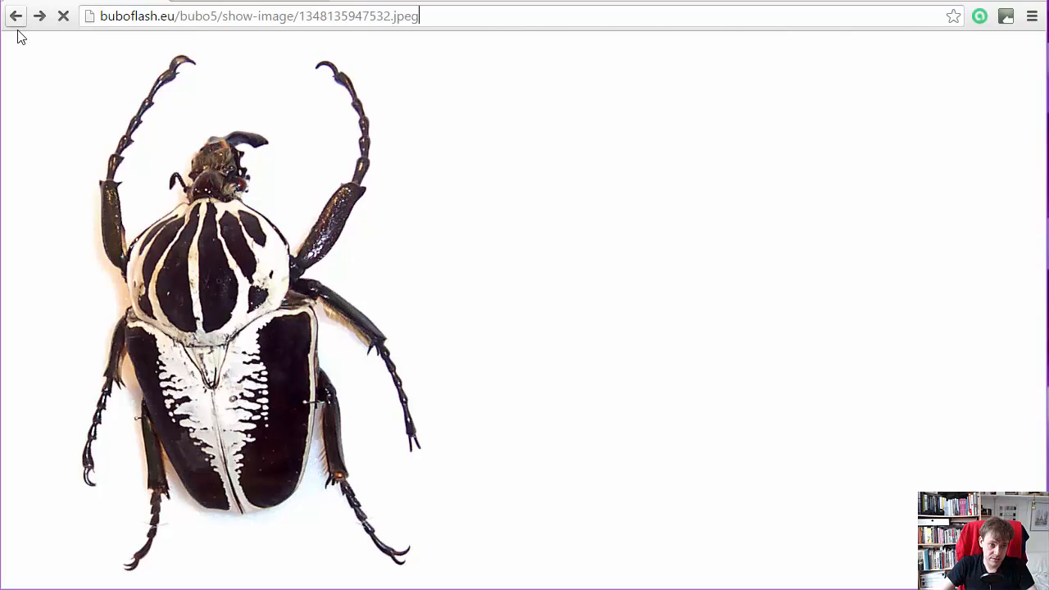
click(65, 59)
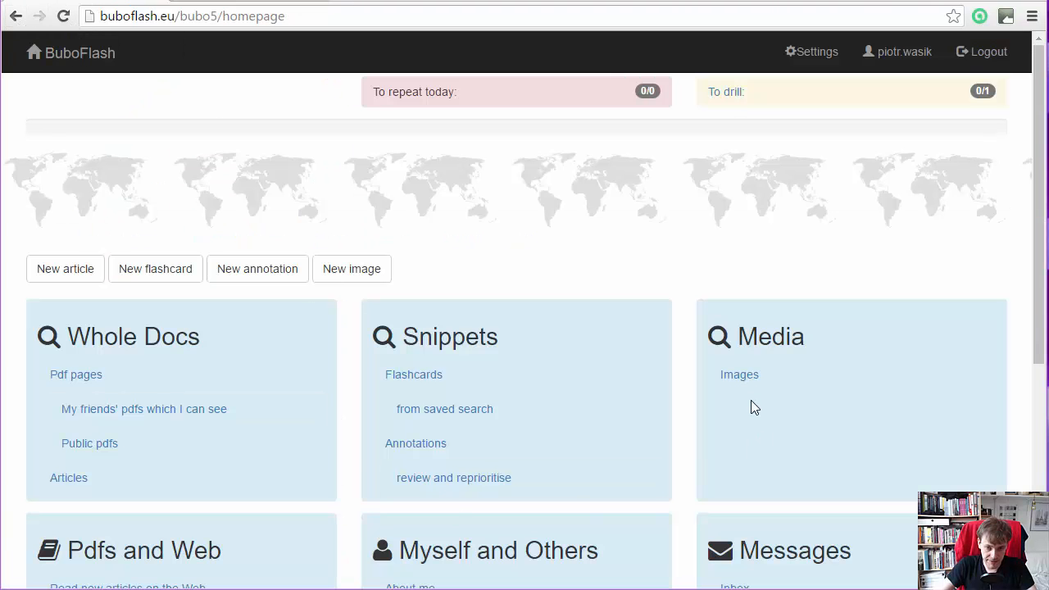
click(740, 375)
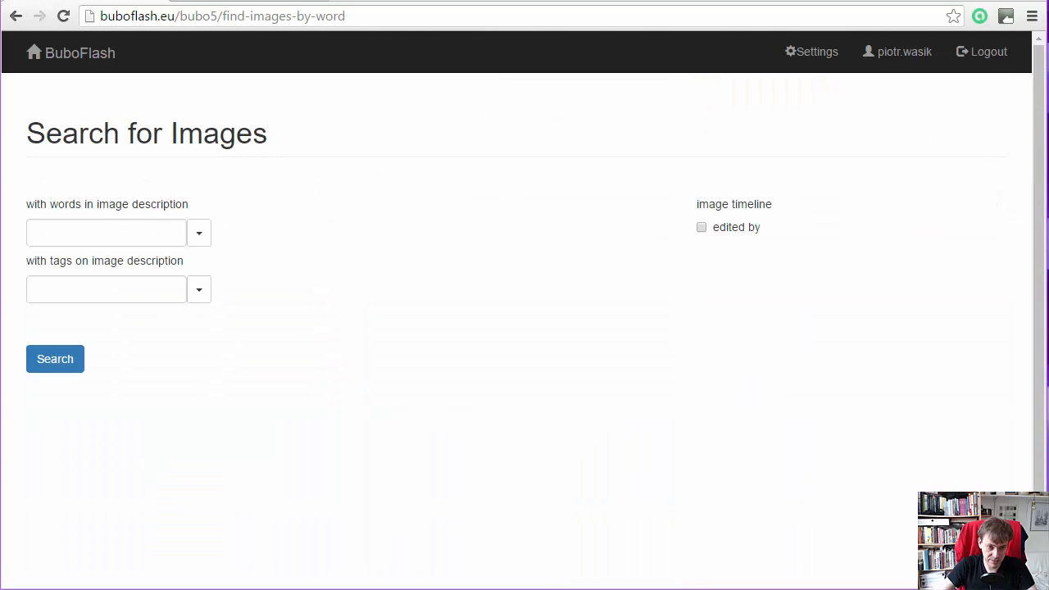
click(30, 371)
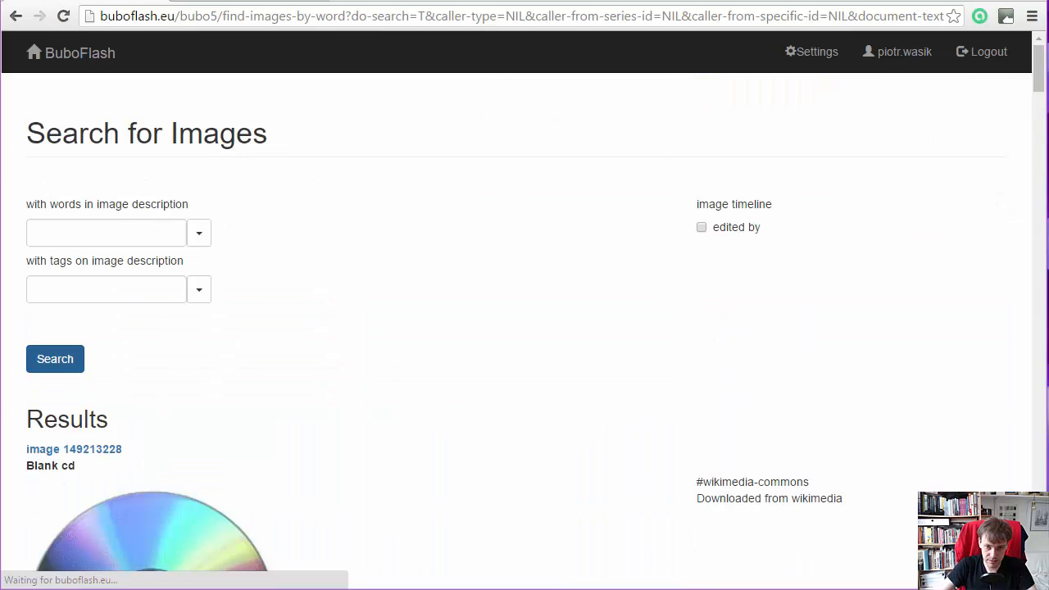
drag(1045, 103, 1043, 120)
scroll(1042, 168, down, 7)
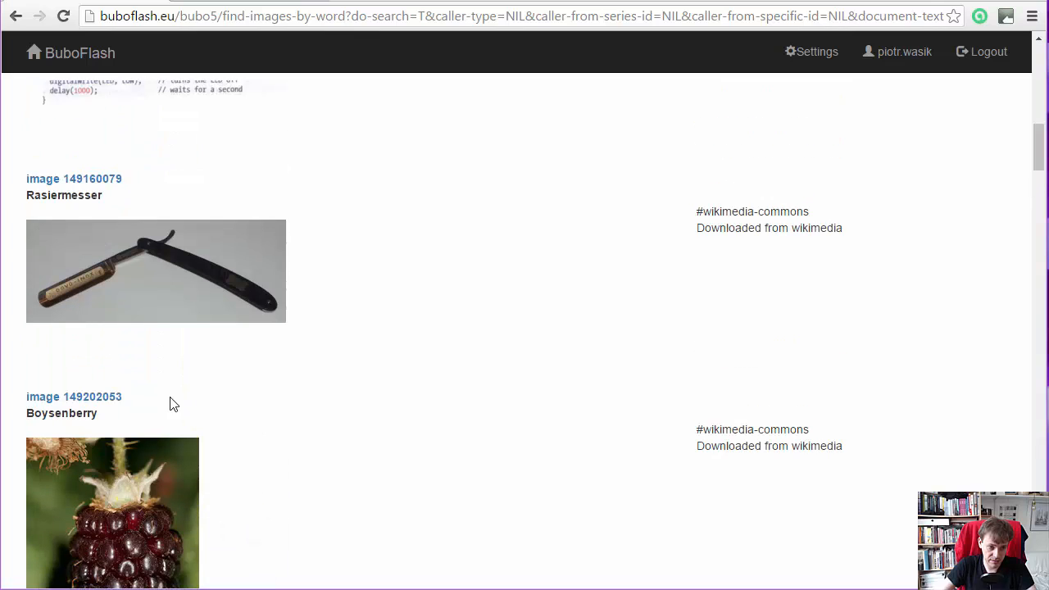
drag(124, 396, 60, 397)
key(ctrl+c)
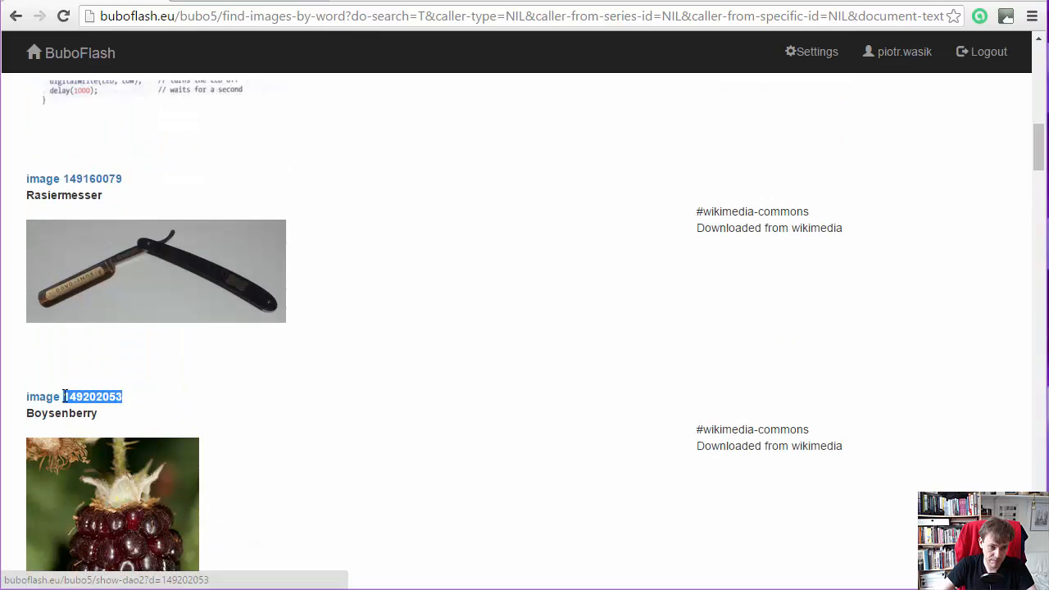
- Back in the flashcard's image editing, replace the question image by submitting the image ID 149202053
click(225, 1)
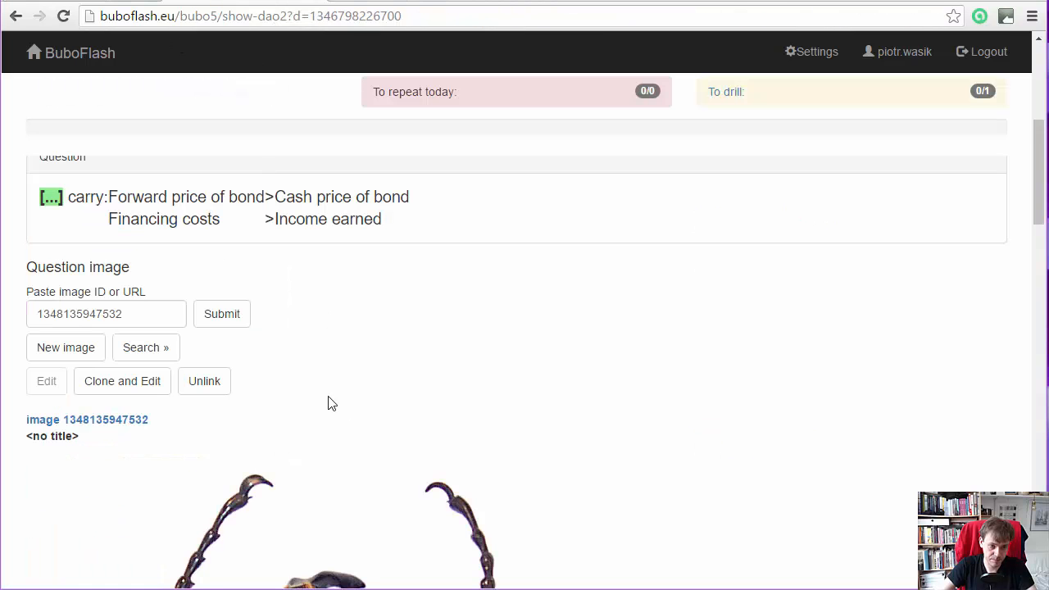
click(149, 317)
key(ctrl+a)
key(ctrl+v)
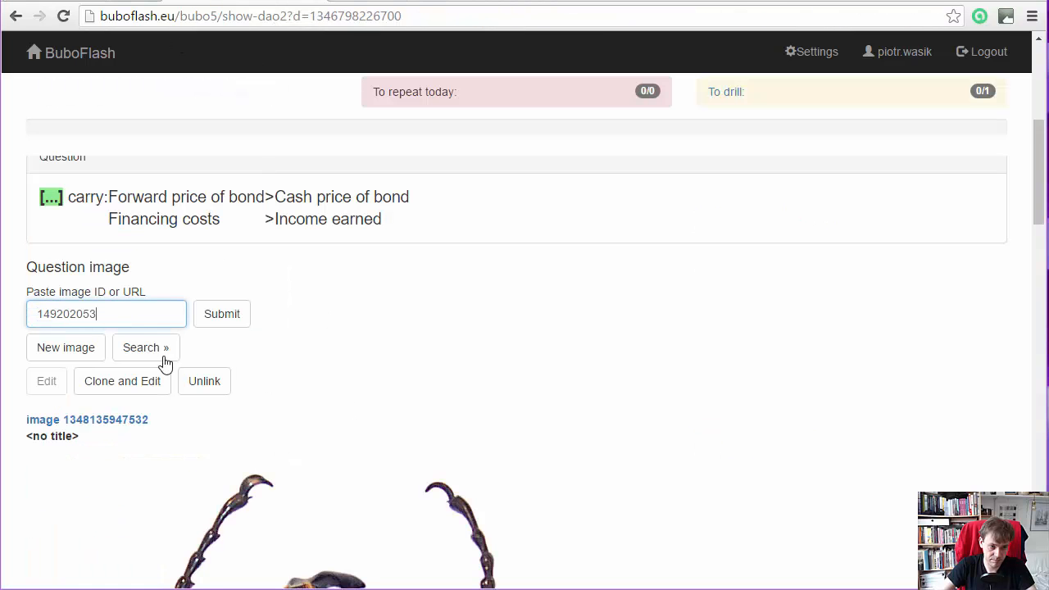
click(218, 317)
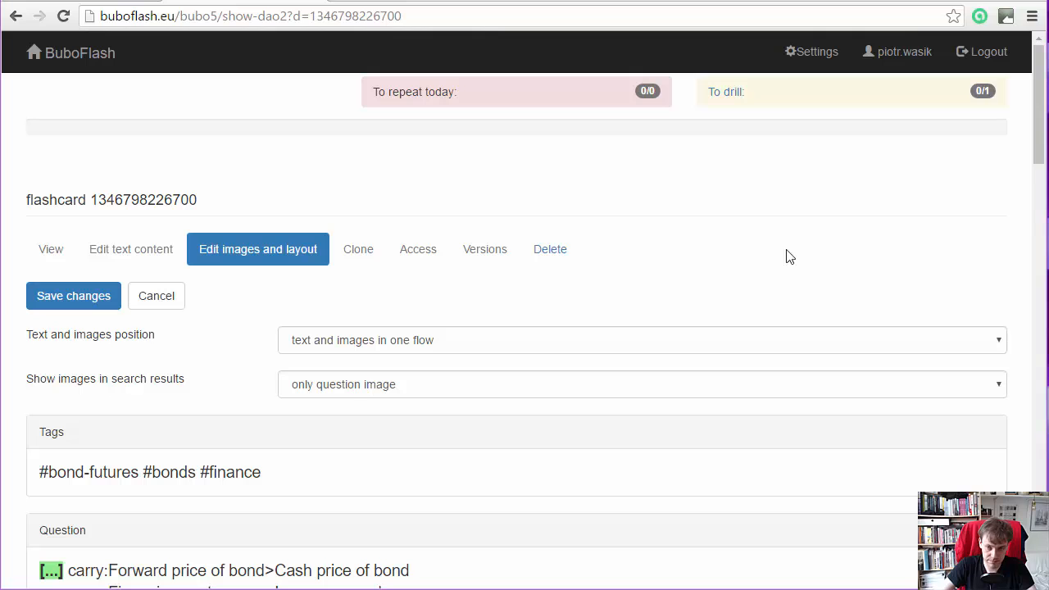
drag(1037, 110, 1037, 239)
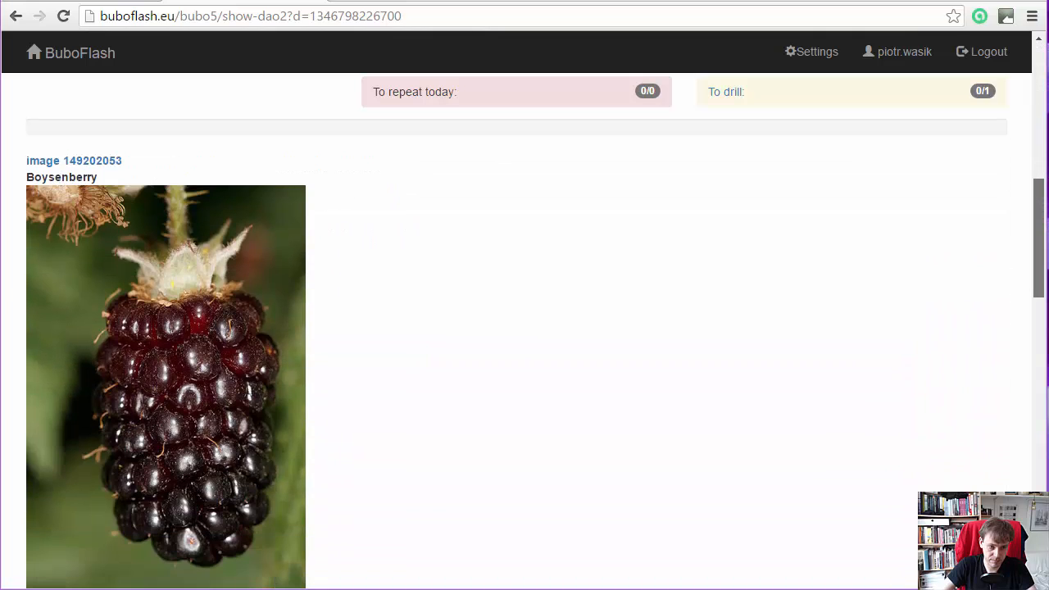
- In a new browser tab, search Google Images for "blueberry"
scroll(791, 346, up, 6)
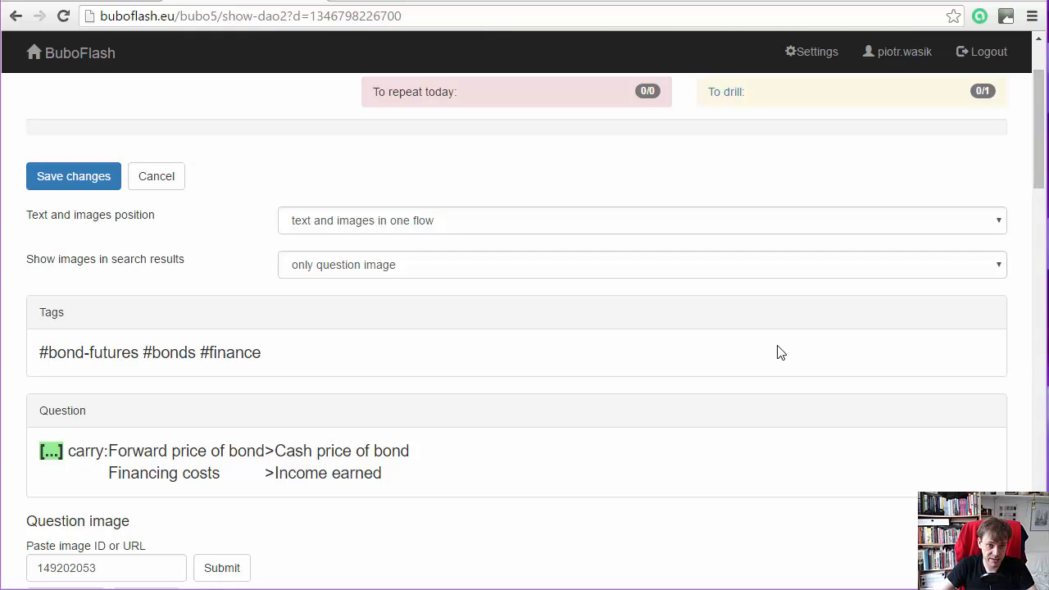
key(ctrl+t)
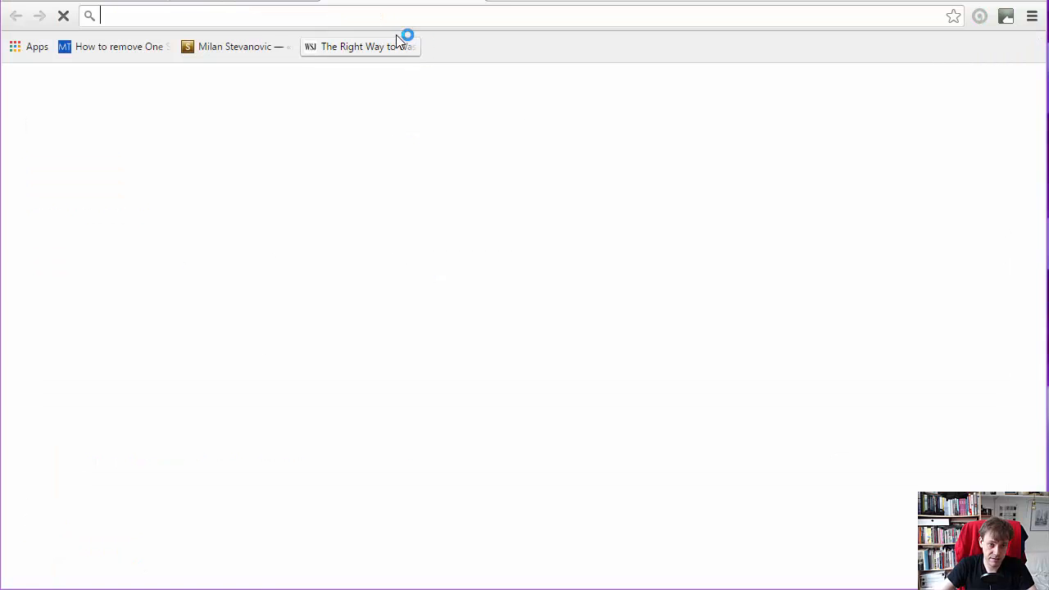
text(blueberry)
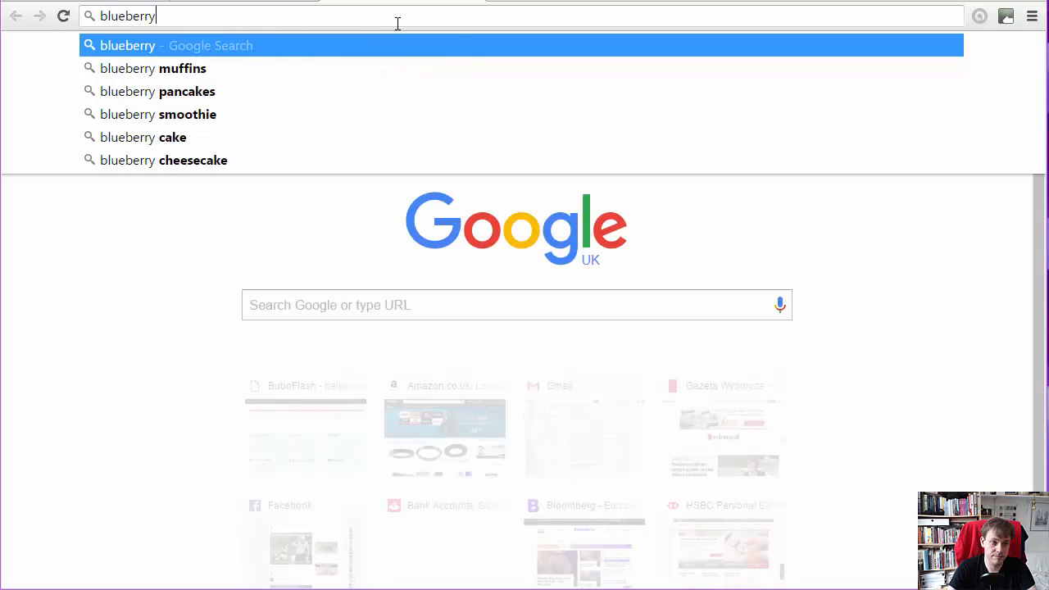
key(Return)
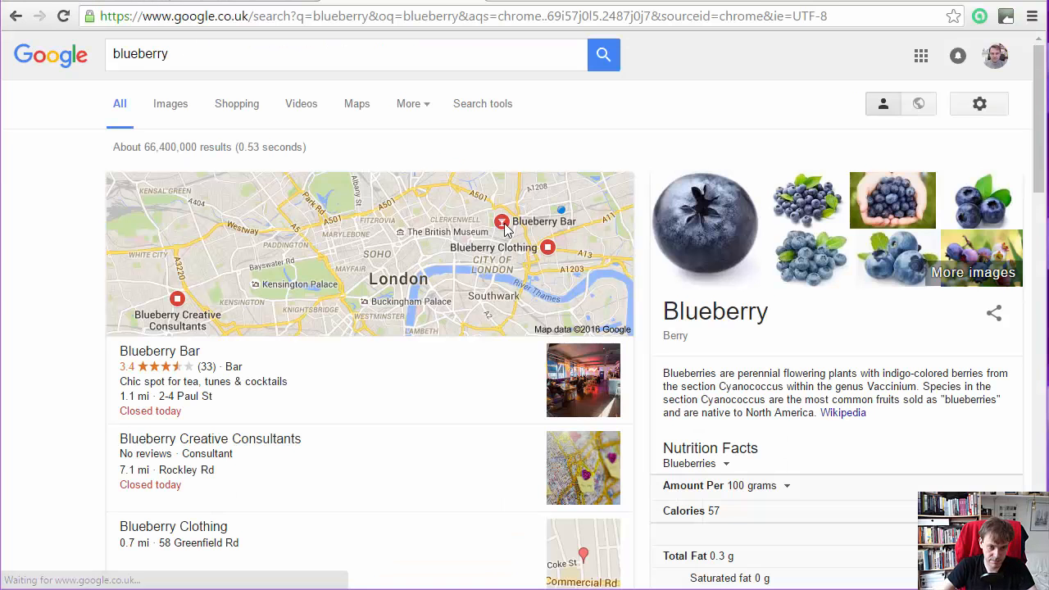
click(166, 109)
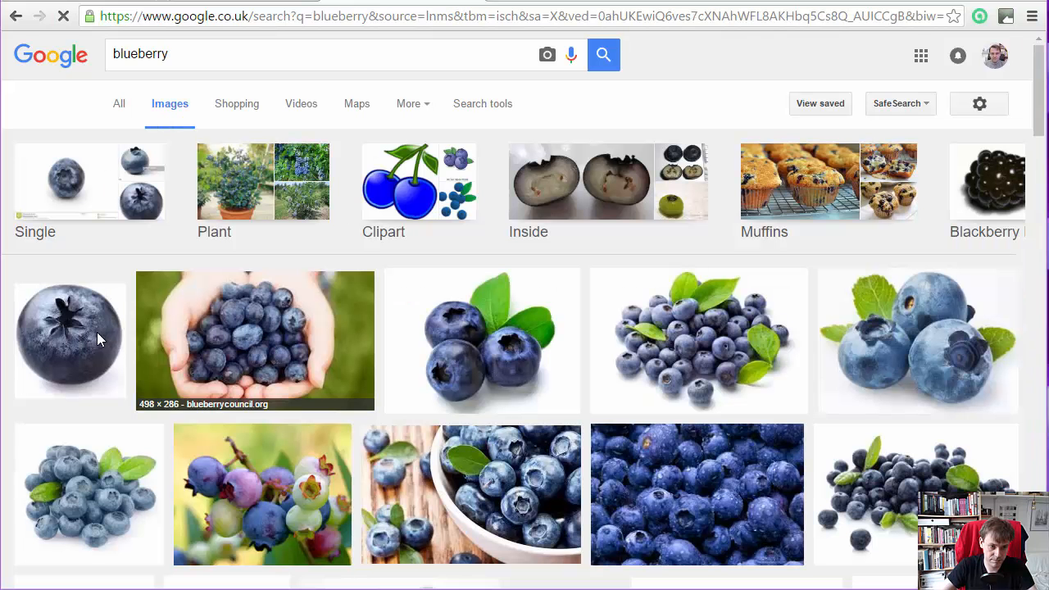
- Open the single-blueberry picture from authoritynutrition.com directly as an image file and copy its .jpg URL
click(76, 338)
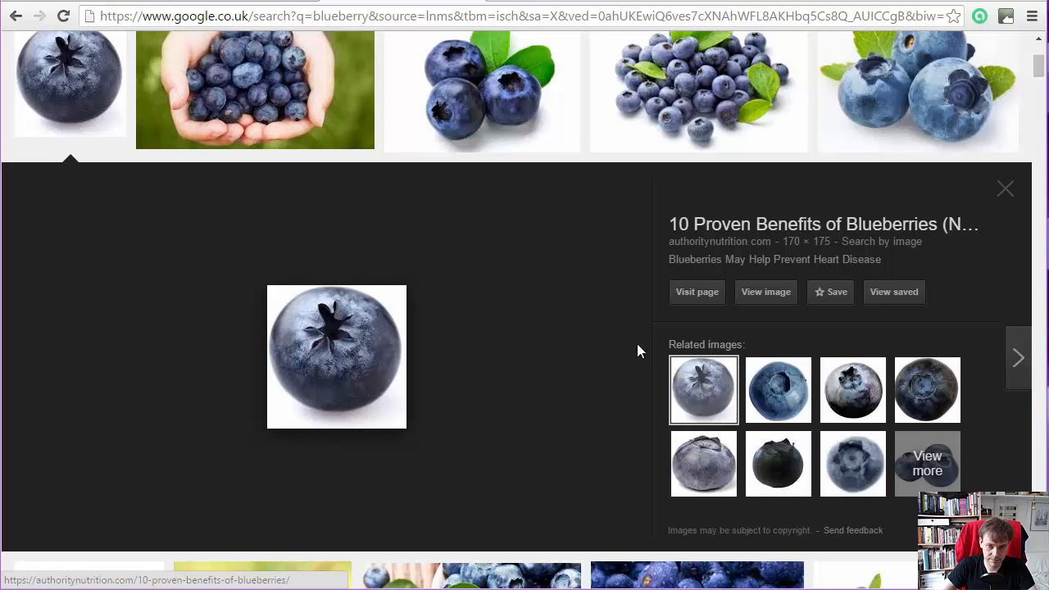
click(771, 296)
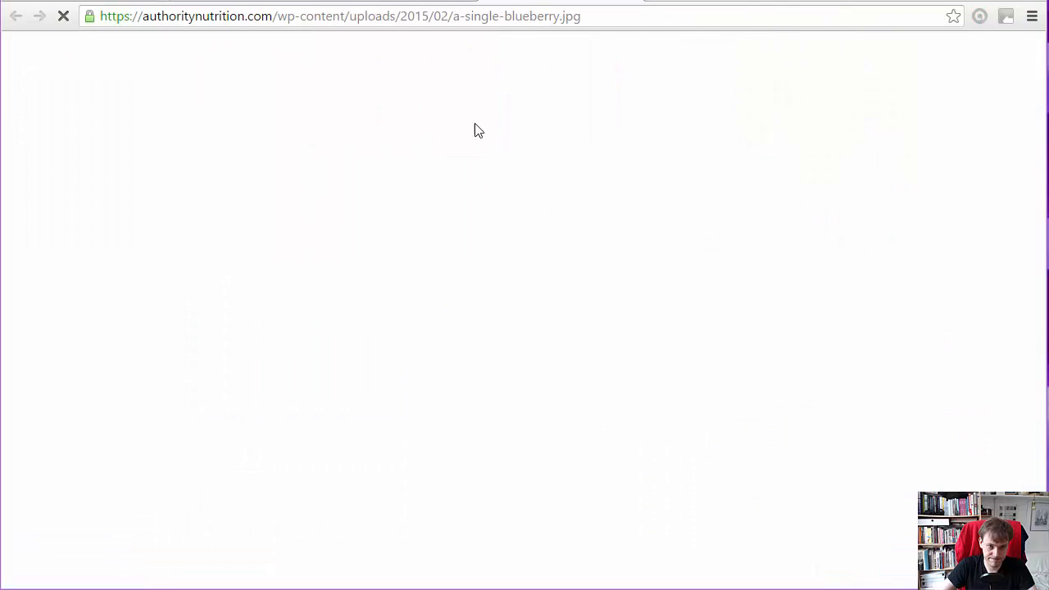
click(433, 16)
- Back in the flashcard's image editing, replace the answer image by submitting the copied blueberry .jpg URL
click(108, 1)
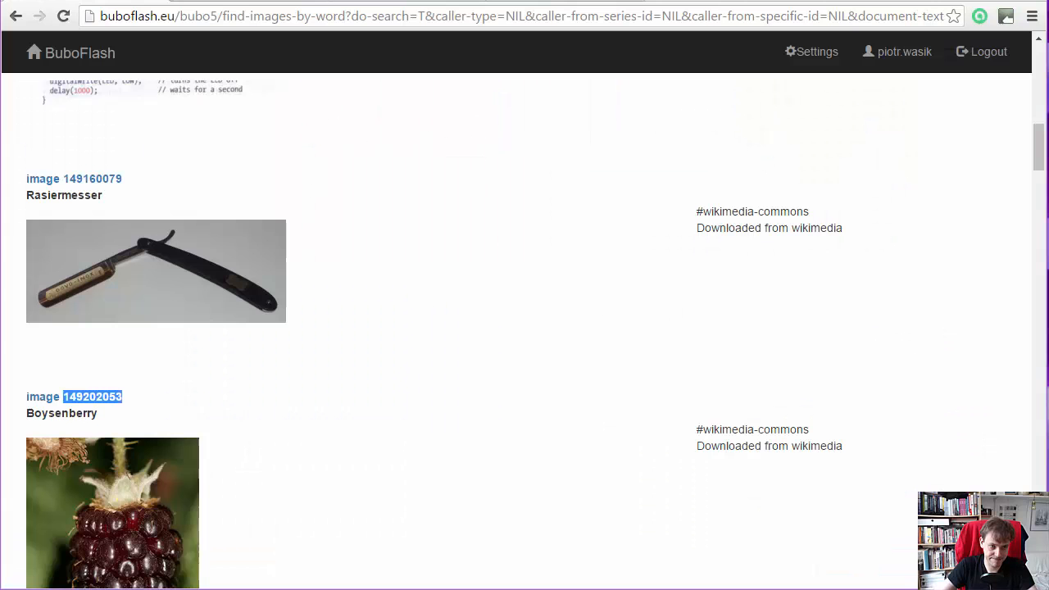
click(244, 1)
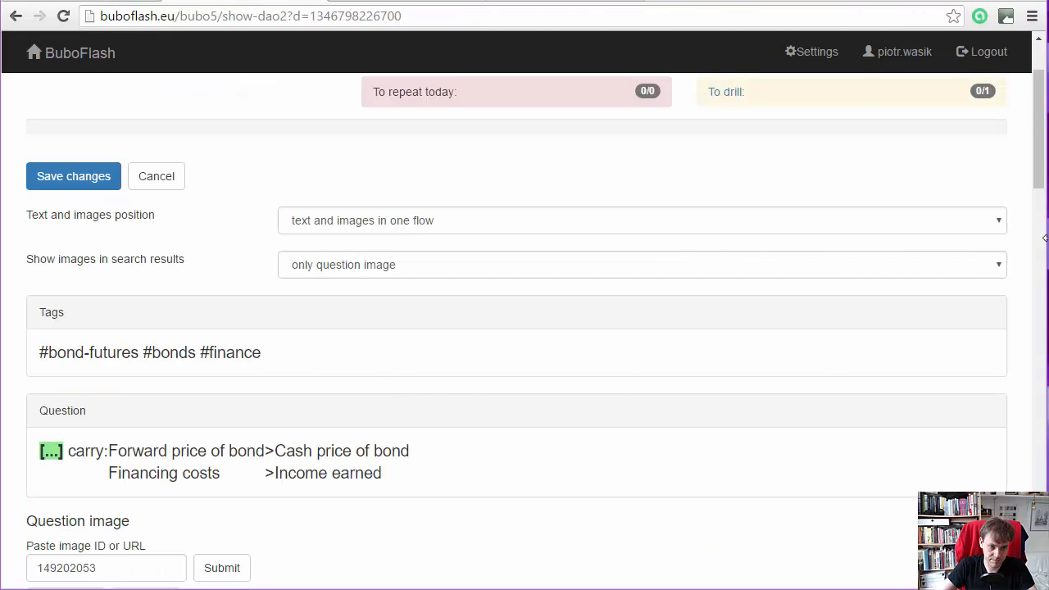
drag(1039, 193, 1030, 421)
double_click(127, 262)
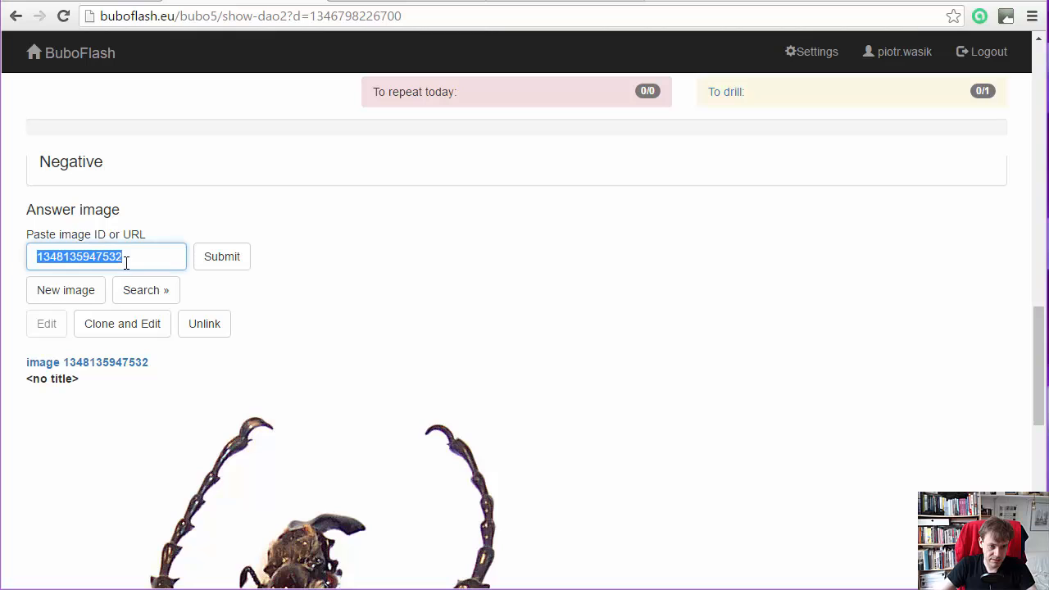
key(ctrl+v)
click(222, 258)
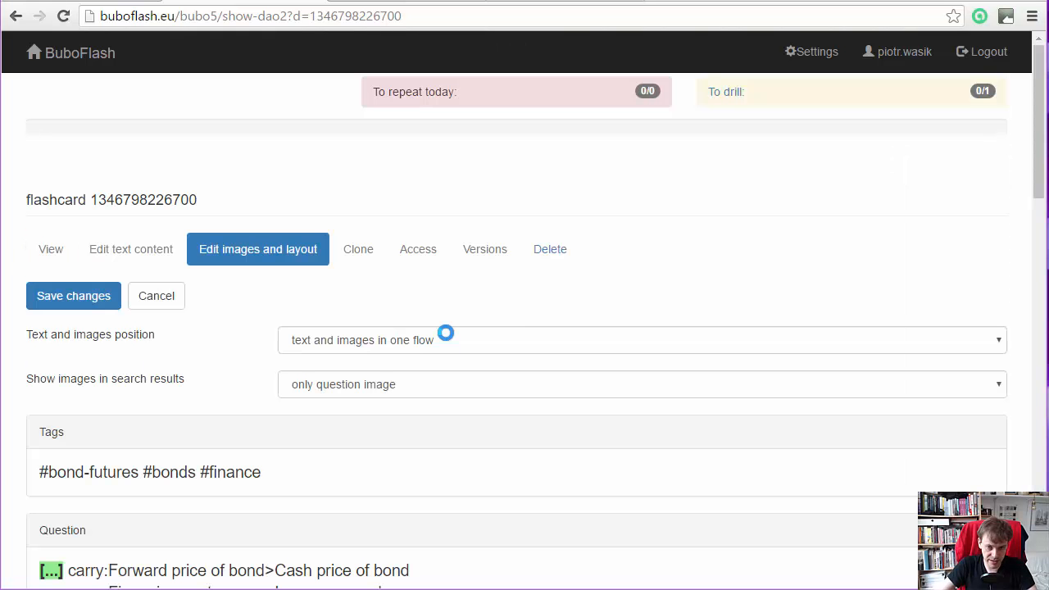
- Save the flashcard's image changes and review its question and answer images
scroll(1040, 191, down, 2)
drag(1040, 190, 1046, 459)
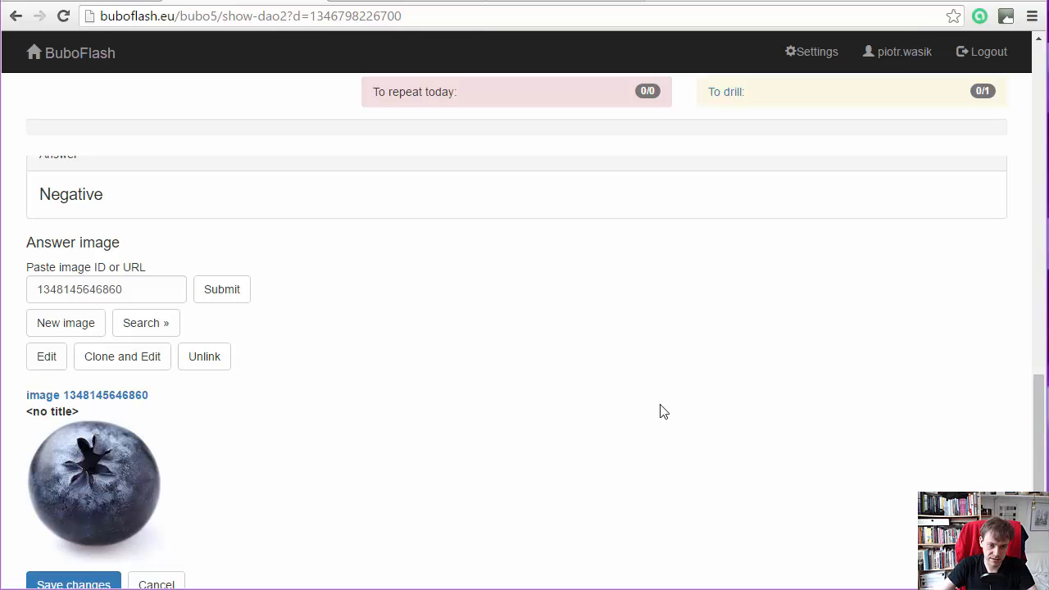
click(93, 580)
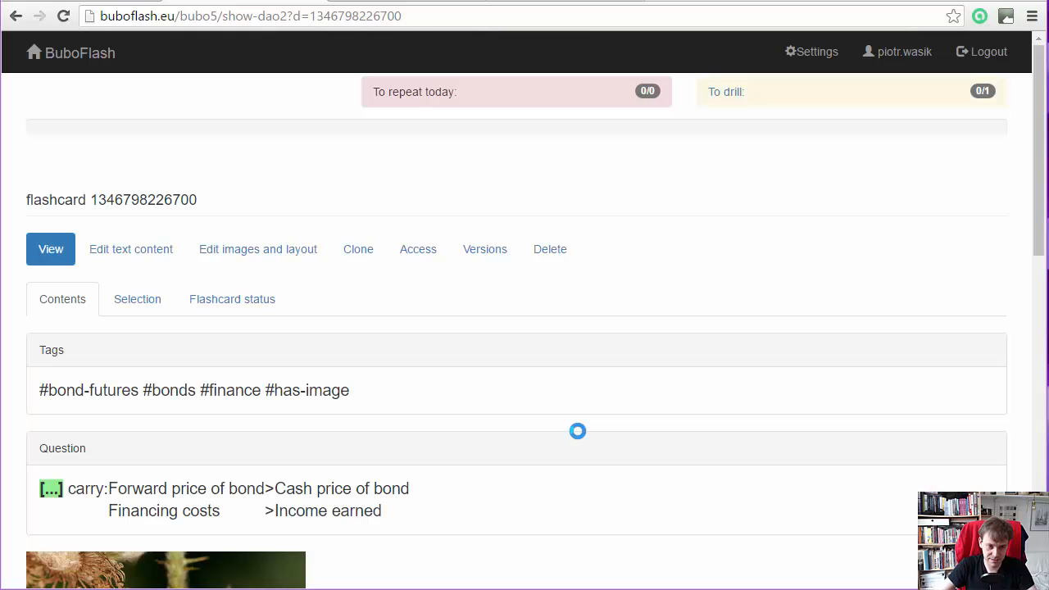
drag(1040, 168, 1042, 192)
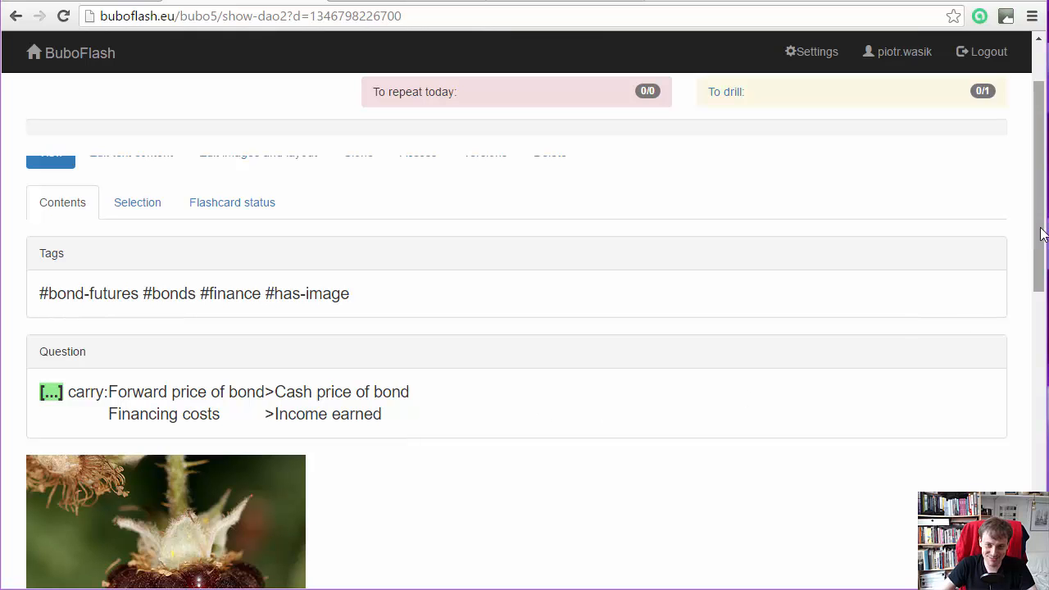
drag(1040, 238, 987, 481)
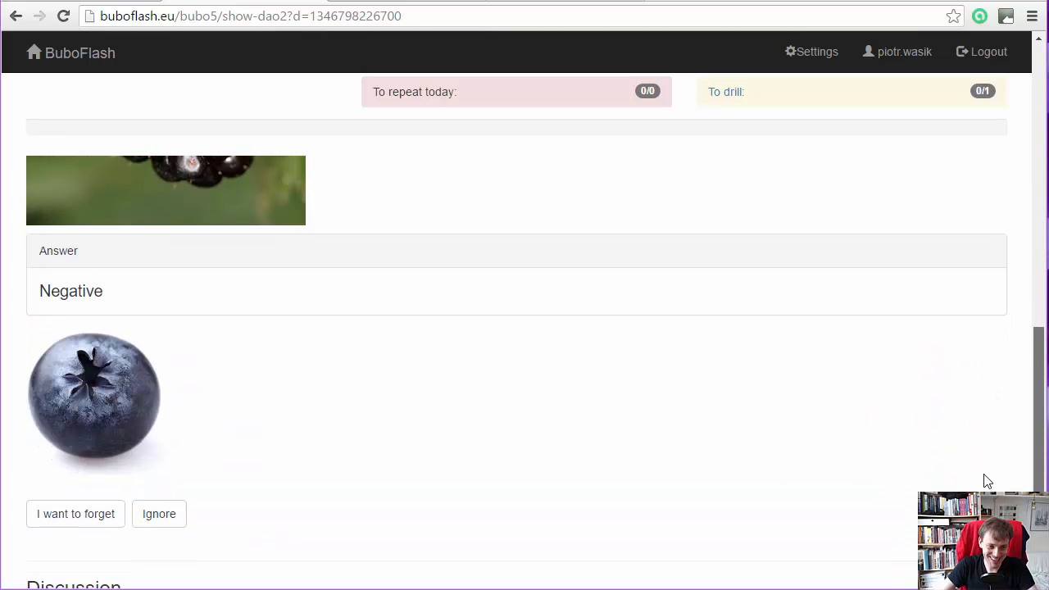
- Open the page of the answer's blueberry image and select the image ID in its heading
click(90, 414)
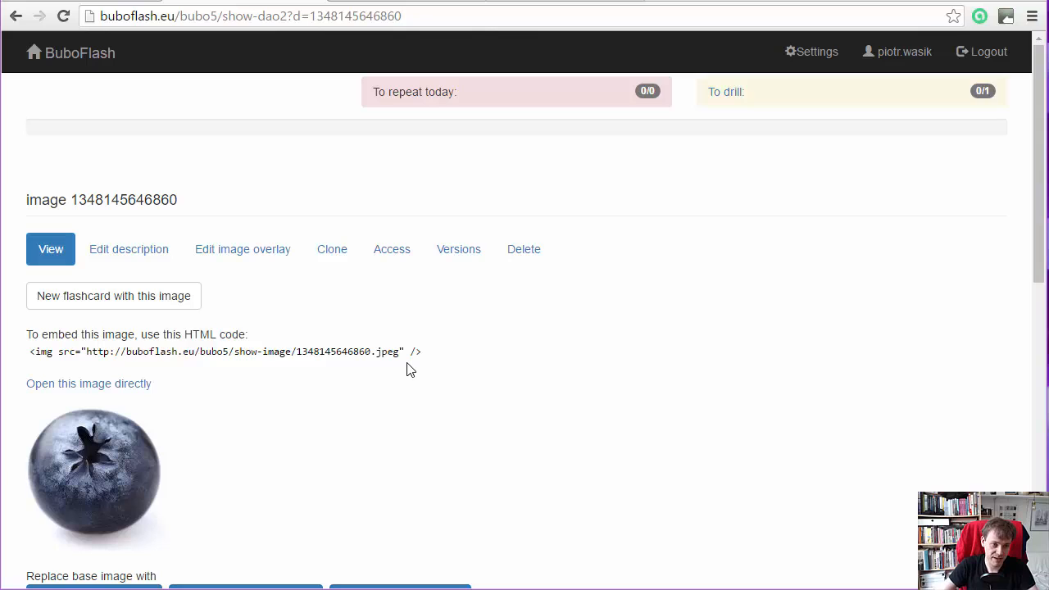
double_click(152, 199)
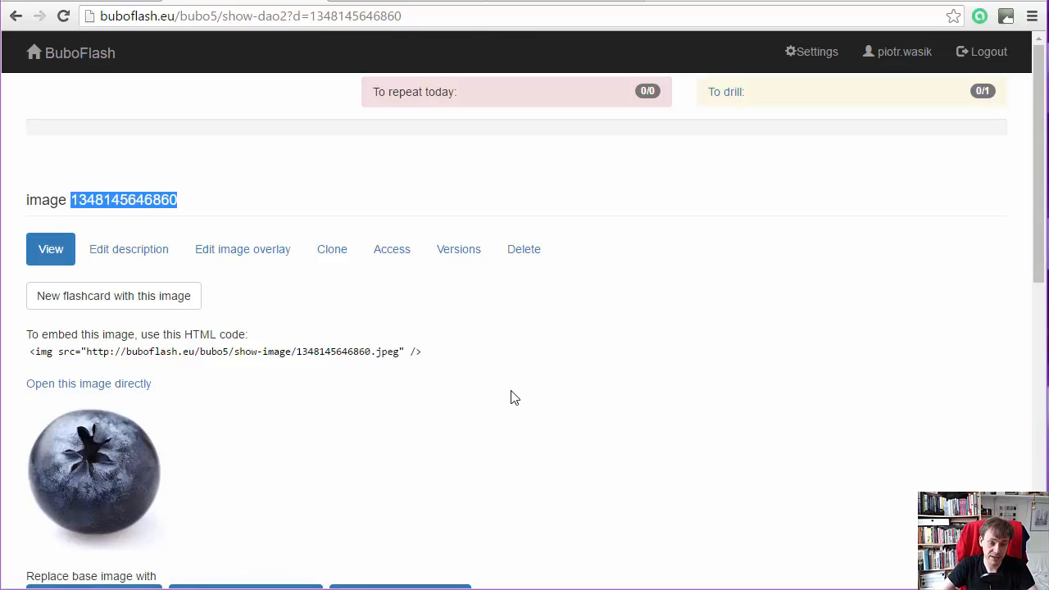